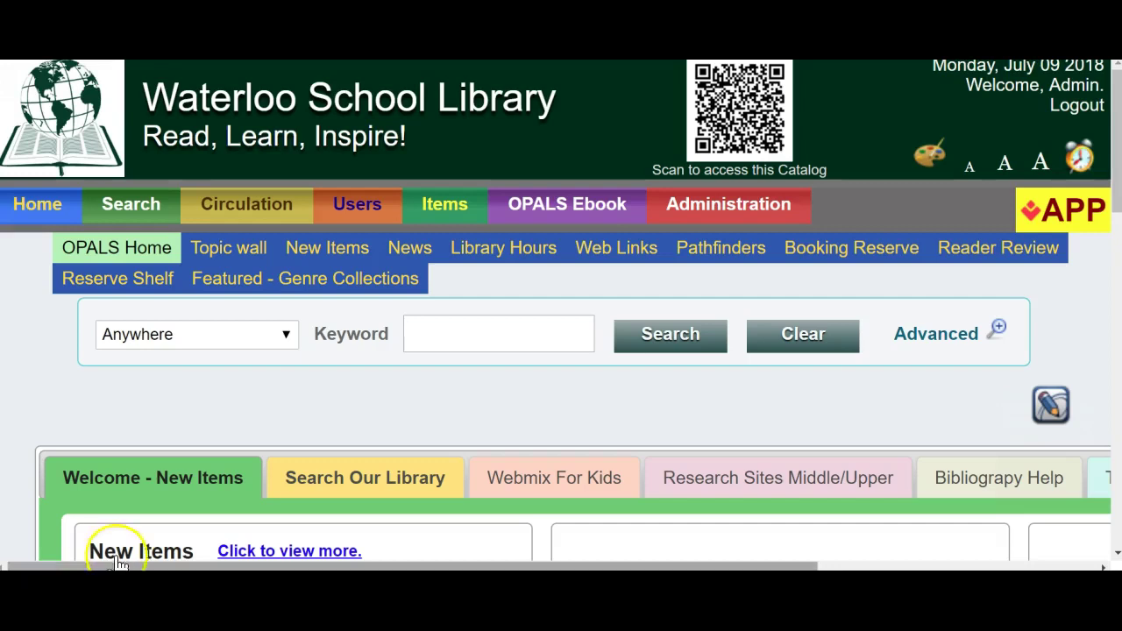
# Go to the Preferences page from the Administration menu
pyautogui.moveTo(728, 206)
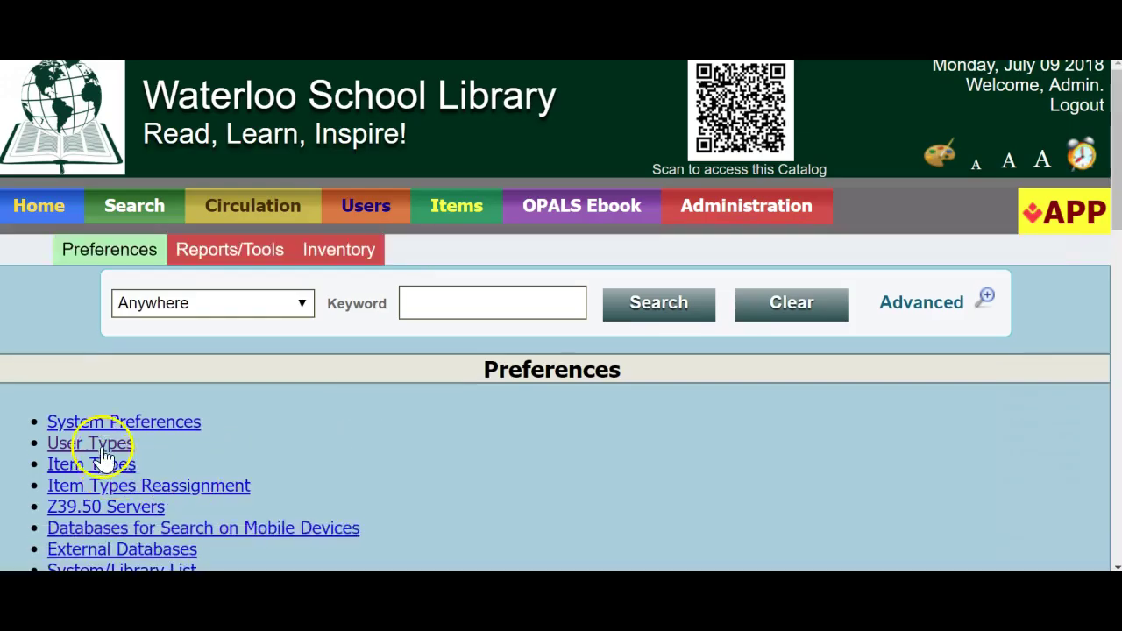
# Open User Types and scroll to see the ILL, Library Staff, Student and Teacher rows
pyautogui.click(104, 450)
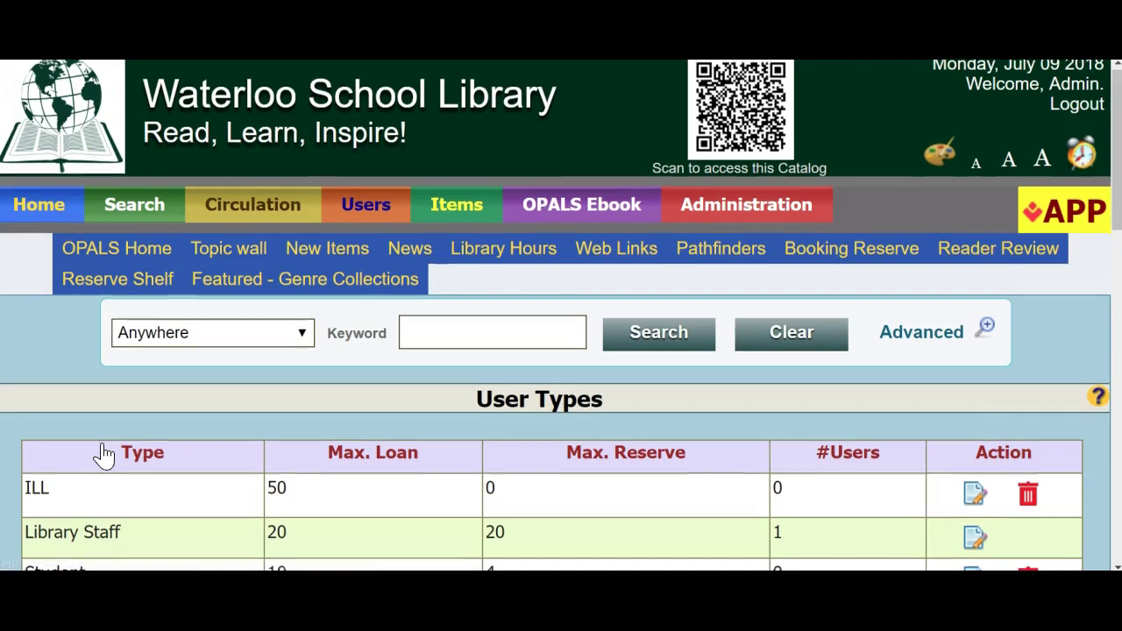
pyautogui.scroll(-2, 103, 454)
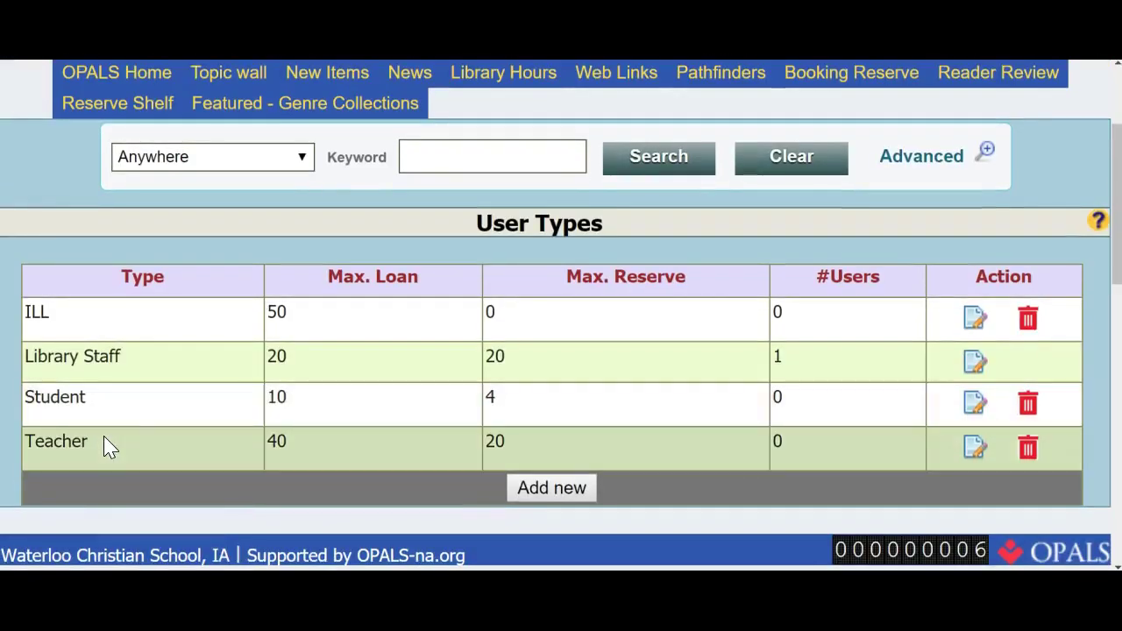
pyautogui.scroll(-1, 131, 433)
pyautogui.click(138, 431)
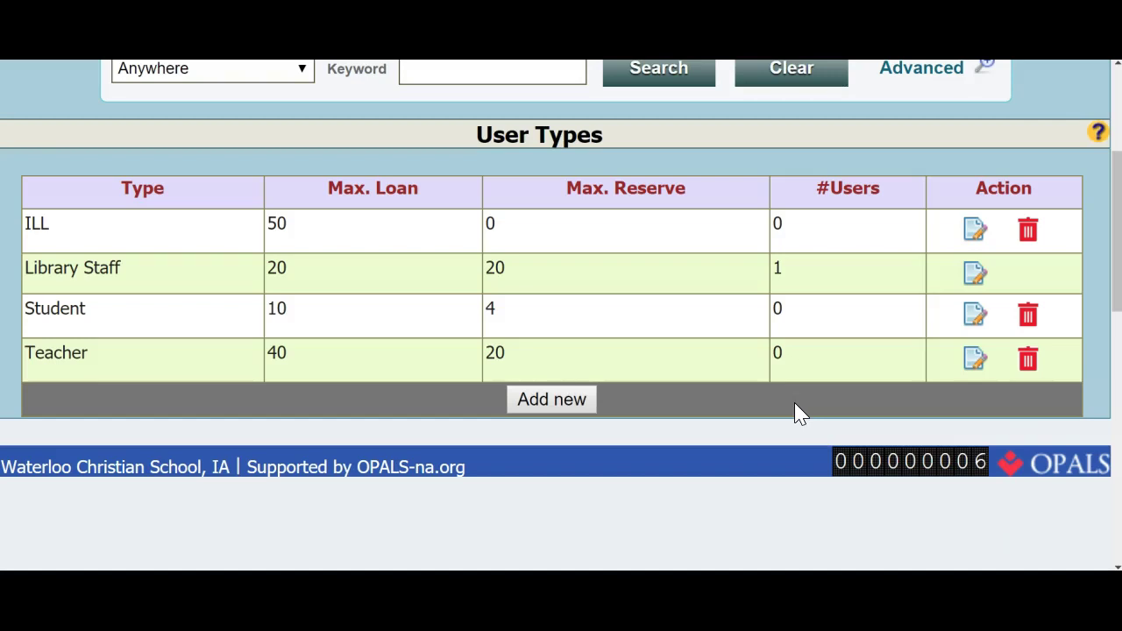
# Edit the Student user type and rename it to 'K-1st Grade'
pyautogui.click(975, 315)
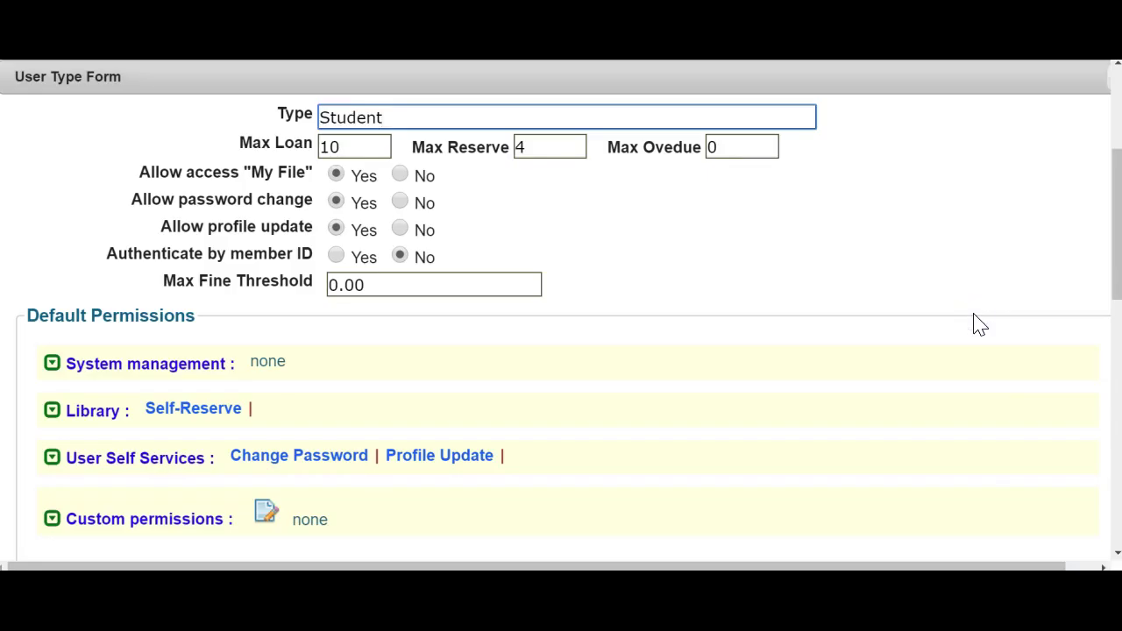
pyautogui.click(390, 117)
pyautogui.moveTo(389, 118); pyautogui.dragTo(309, 112)
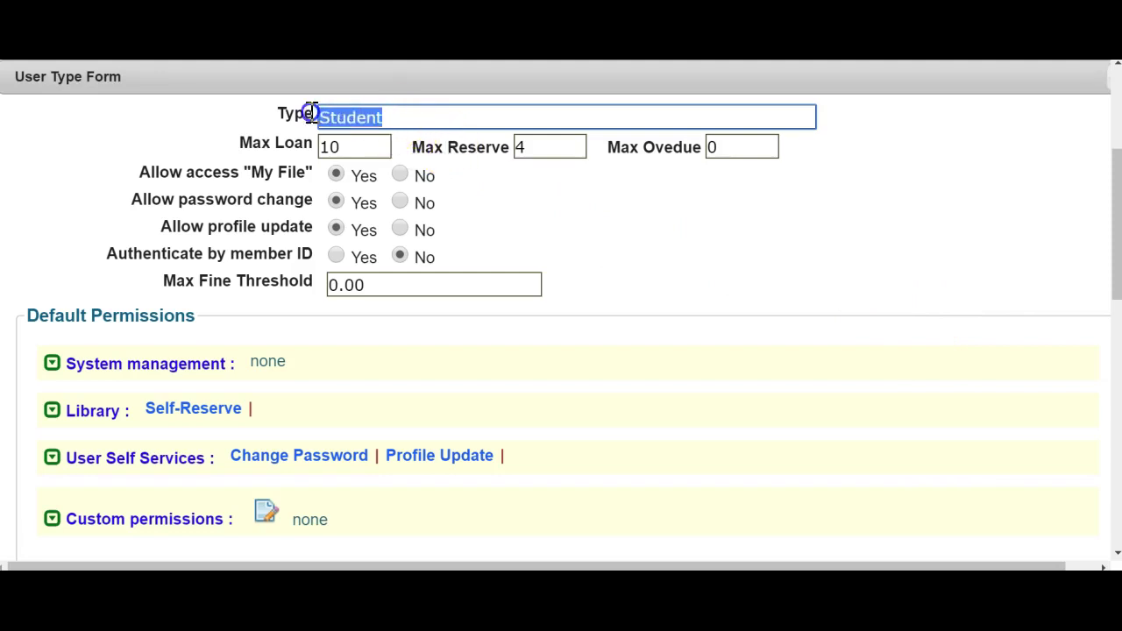
pyautogui.write('K')
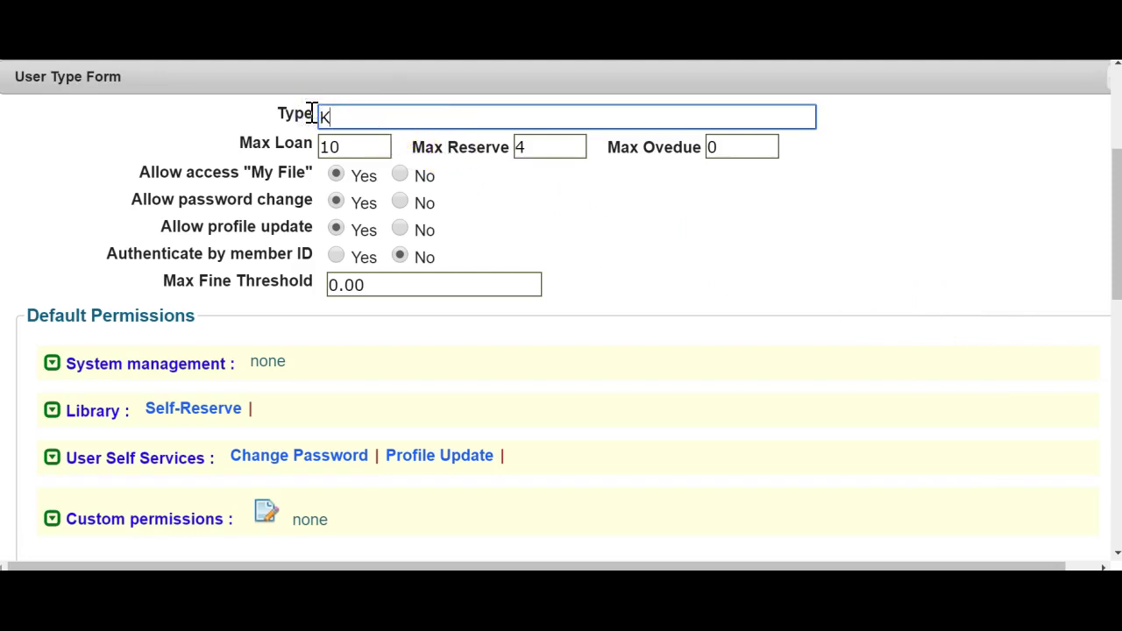
pyautogui.write('-1st Grade')
# Set Max Loan to 2 and Max Reserve to 2, then save the user type
pyautogui.moveTo(359, 143); pyautogui.dragTo(284, 143)
pyautogui.write('2')
pyautogui.click(524, 149)
pyautogui.moveTo(524, 149); pyautogui.dragTo(478, 150)
pyautogui.write('2')
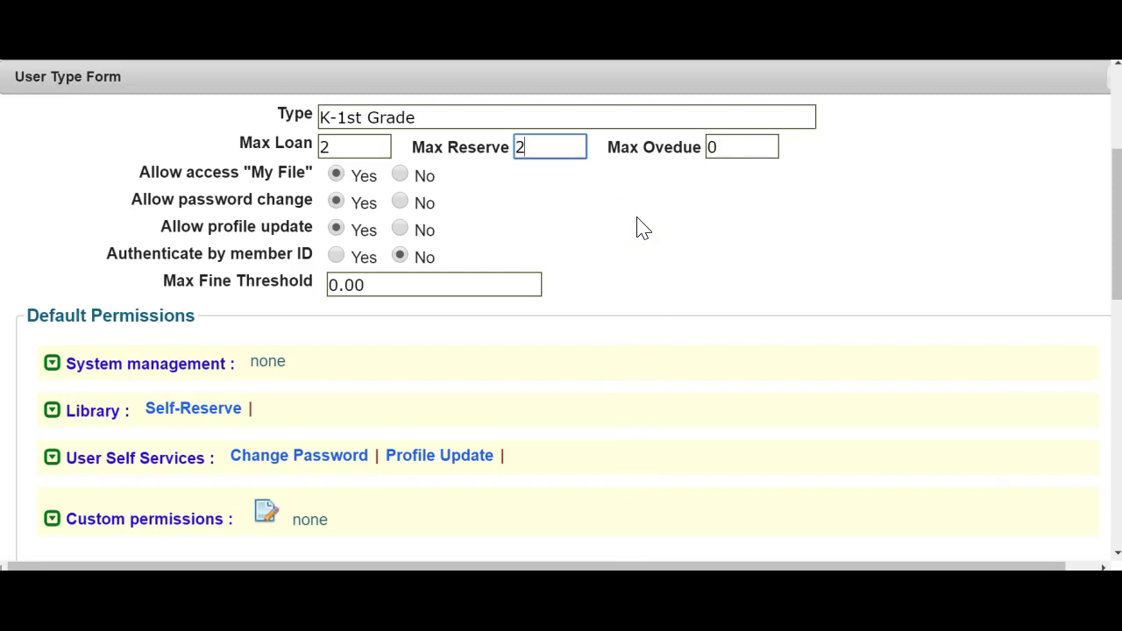
pyautogui.scroll(-3, 640, 228)
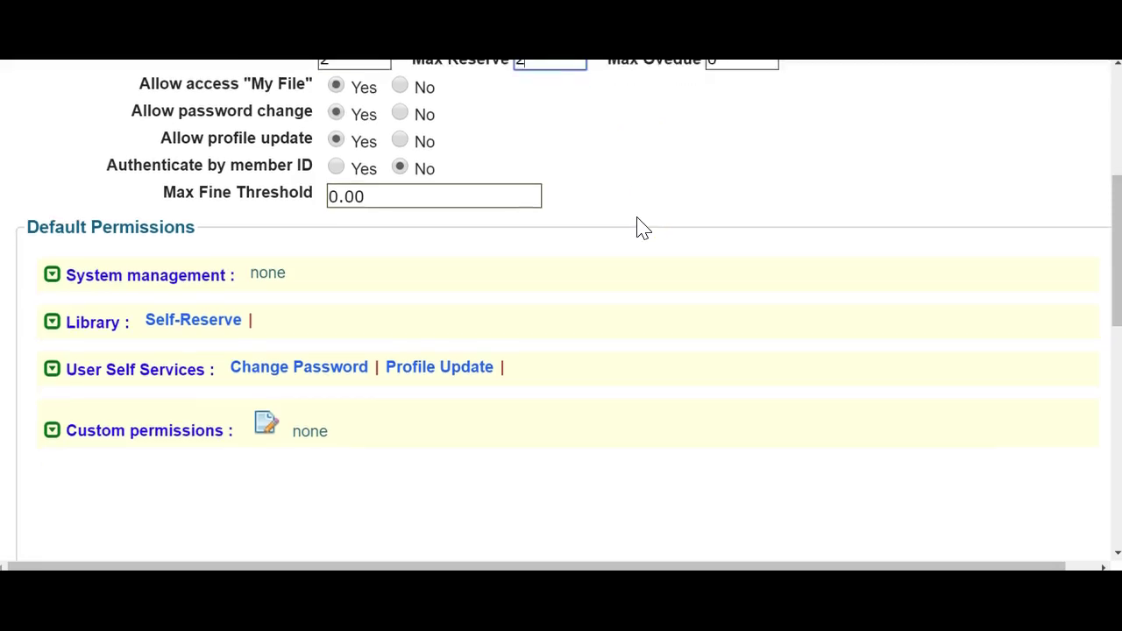
pyautogui.scroll(-1, 639, 228)
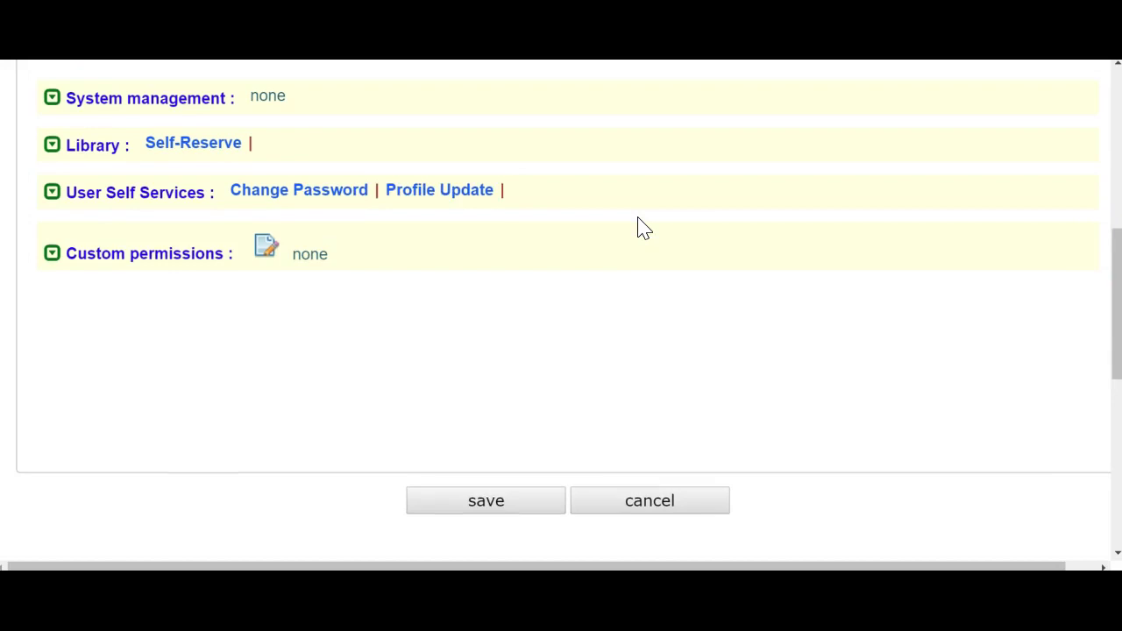
pyautogui.scroll(-1, 639, 228)
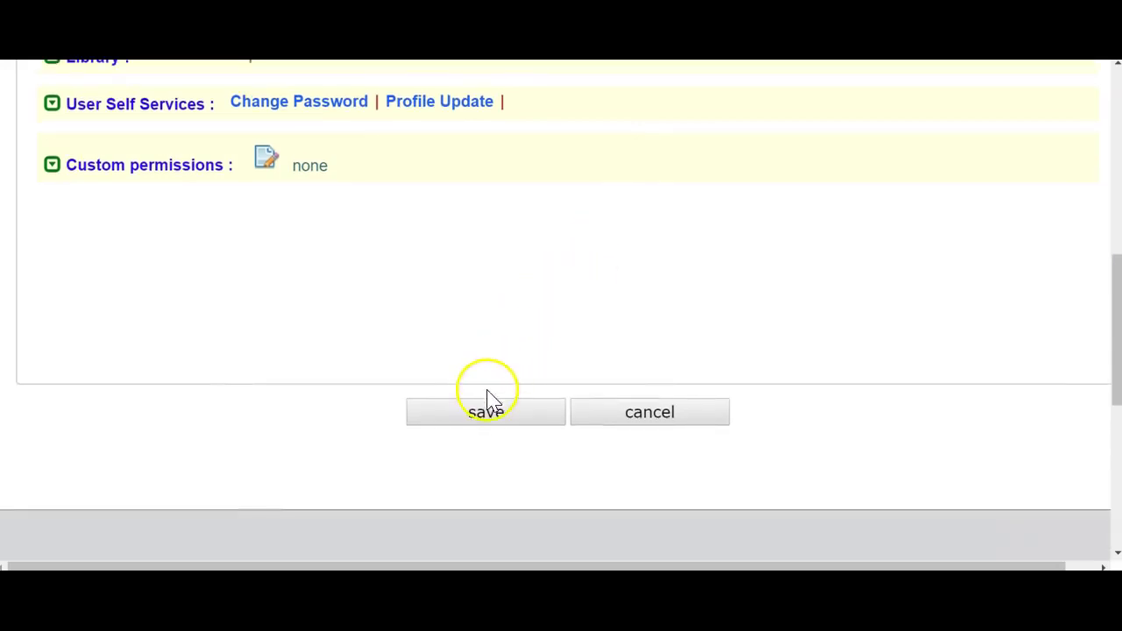
pyautogui.click(486, 414)
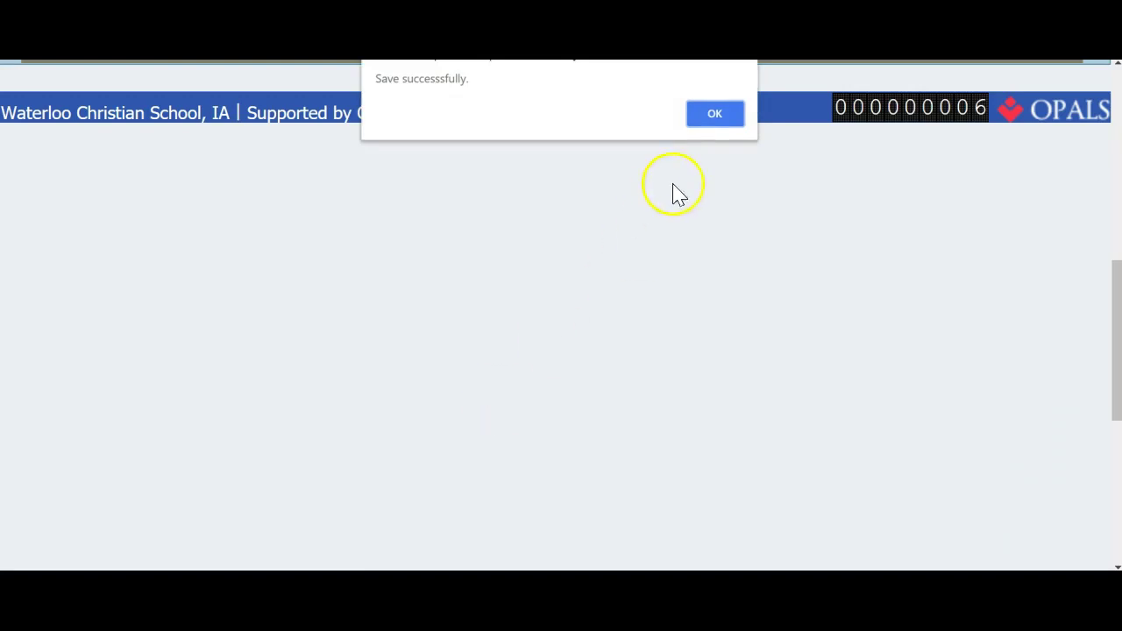
# Add and save a '2nd - 4th Grade' user type with Max Loan 4 and Max Reserve 4
pyautogui.click(733, 110)
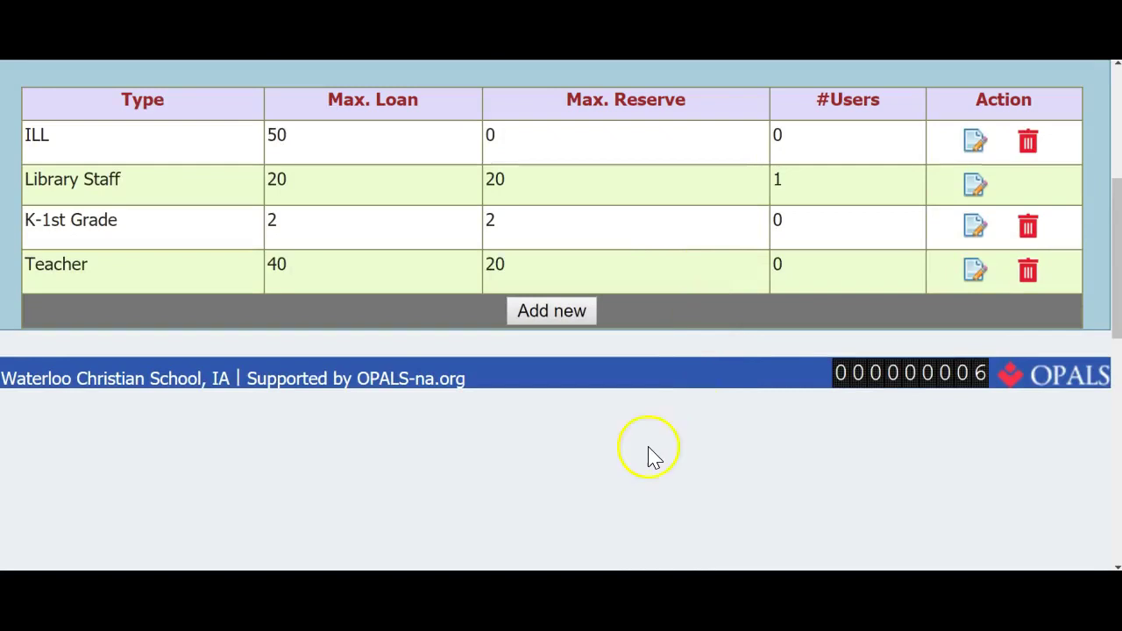
pyautogui.click(552, 311)
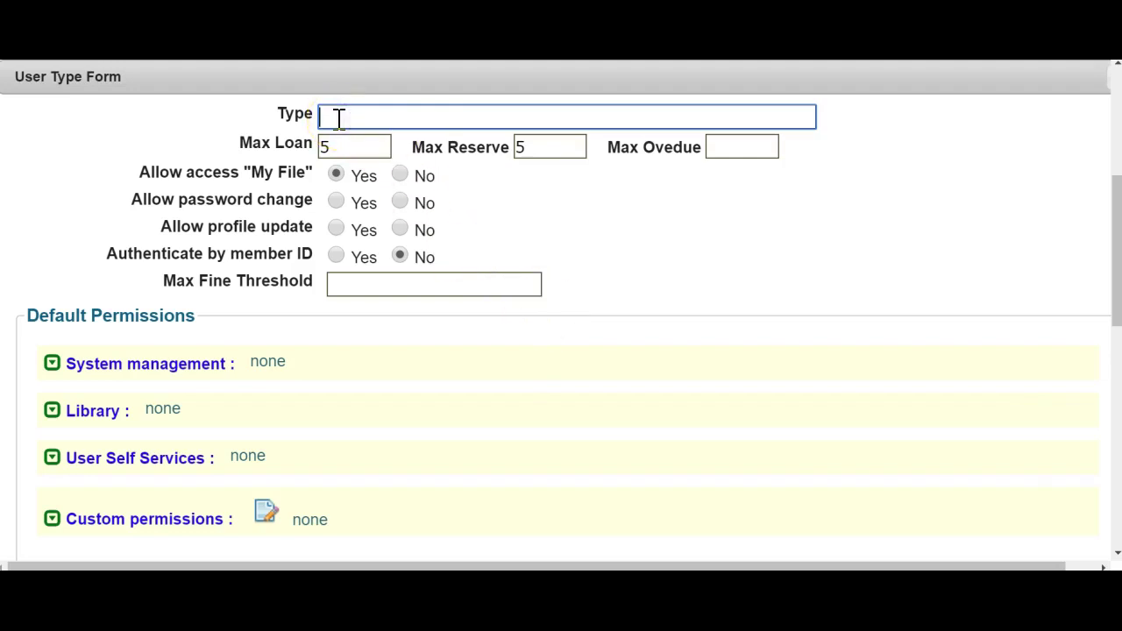
pyautogui.write('2nd - 4th Grade')
pyautogui.moveTo(358, 144); pyautogui.dragTo(308, 147)
pyautogui.write('4')
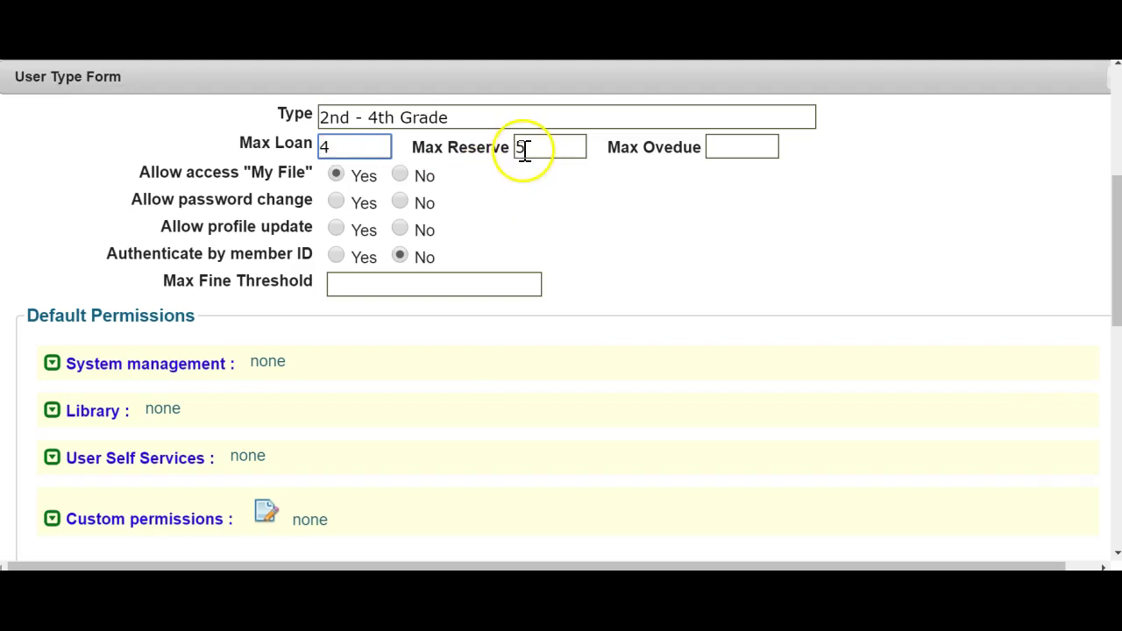
pyautogui.moveTo(523, 149); pyautogui.dragTo(516, 149)
pyautogui.write('4')
pyautogui.scroll(-1, 543, 219)
pyautogui.scroll(-3, 545, 219)
pyautogui.click(503, 420)
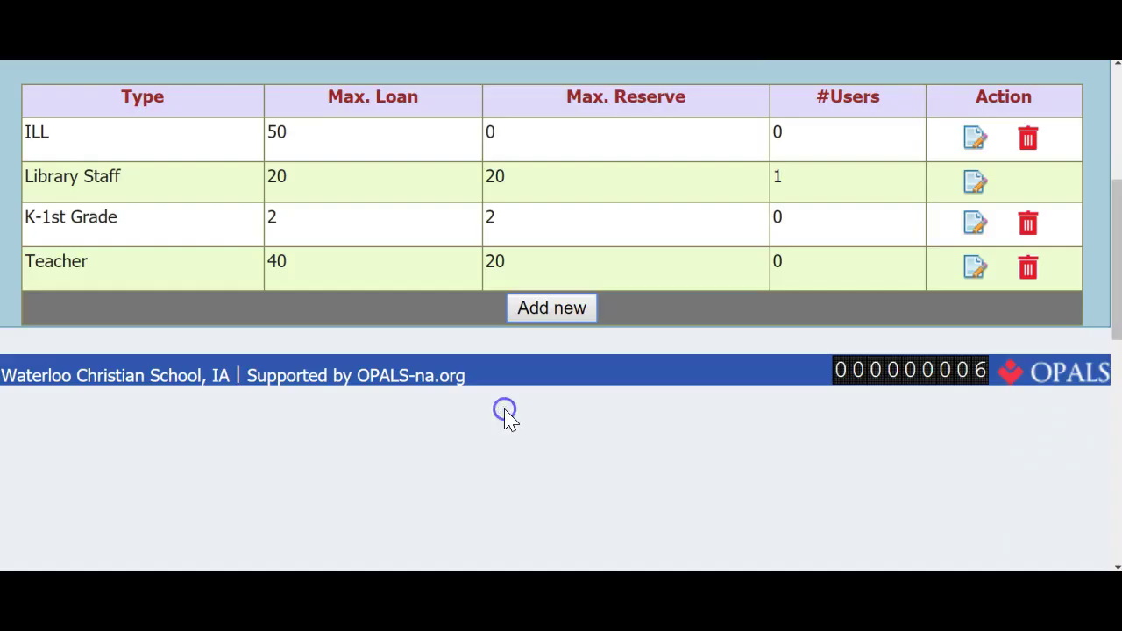
pyautogui.click(715, 112)
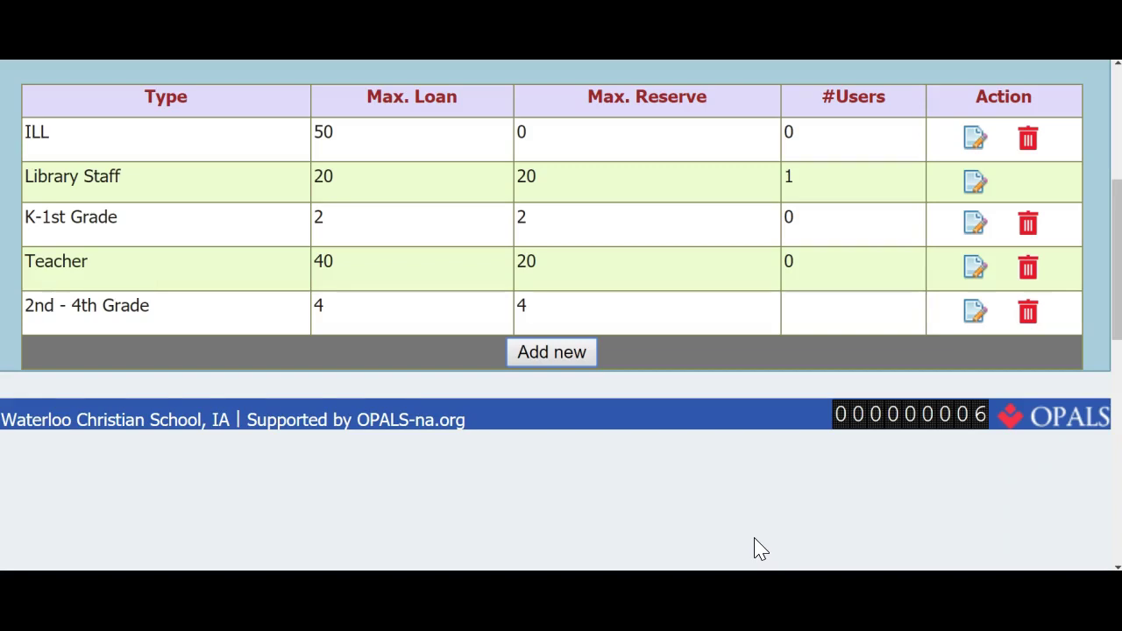
# Scroll up and go back to Administration > Preferences
pyautogui.scroll(3, 760, 548)
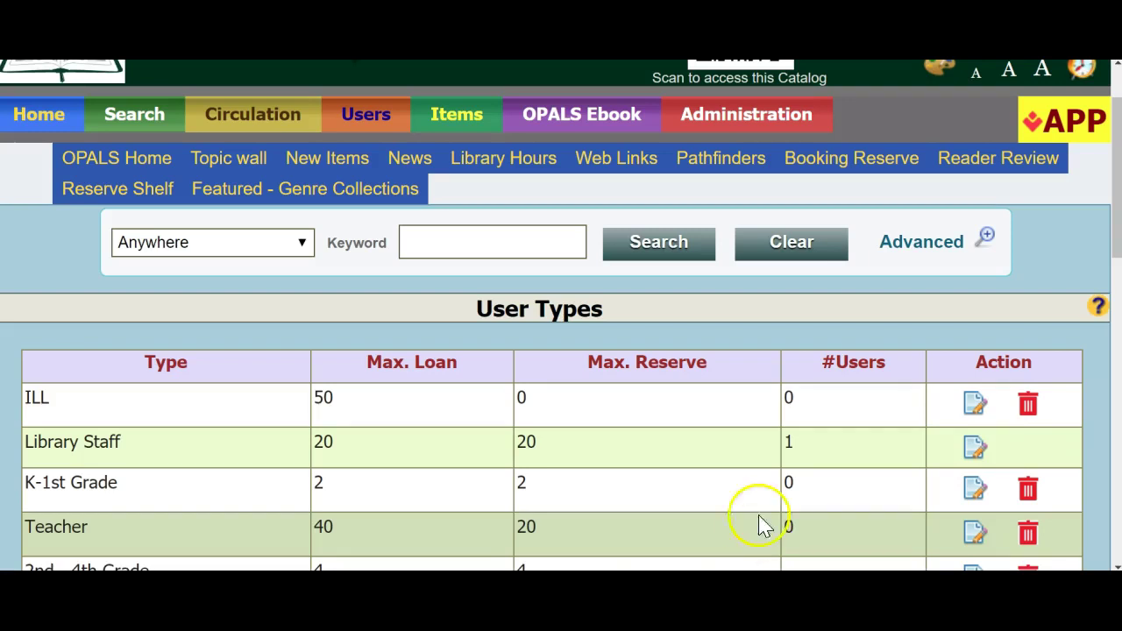
pyautogui.moveTo(748, 109)
pyautogui.click(744, 147)
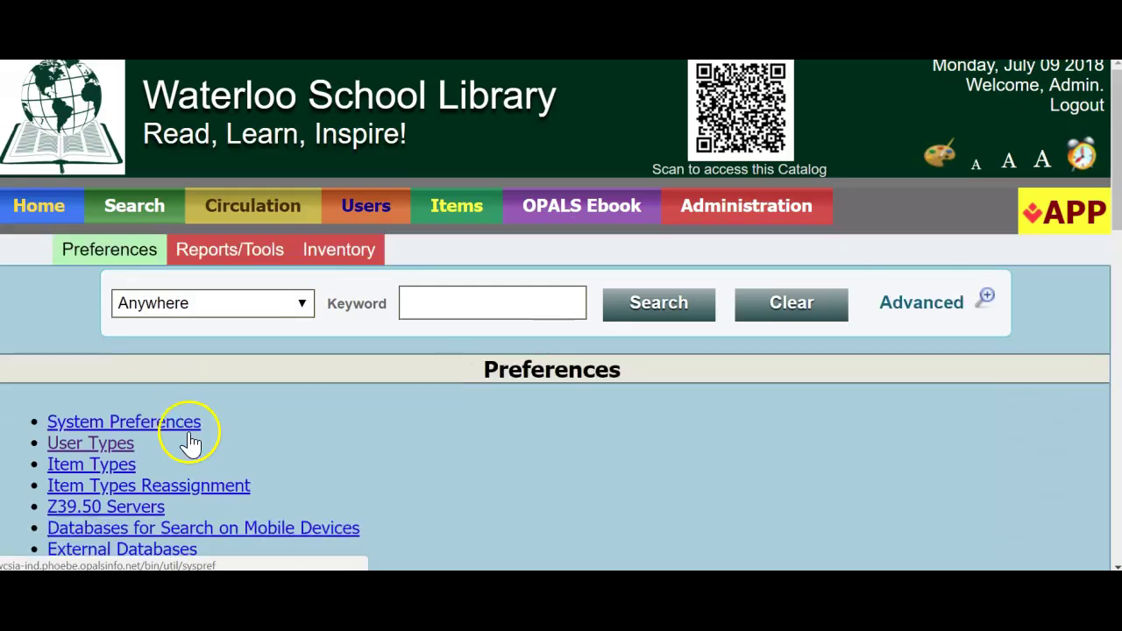
# Open Item Types and scroll down to the G and E-book tables
pyautogui.click(103, 464)
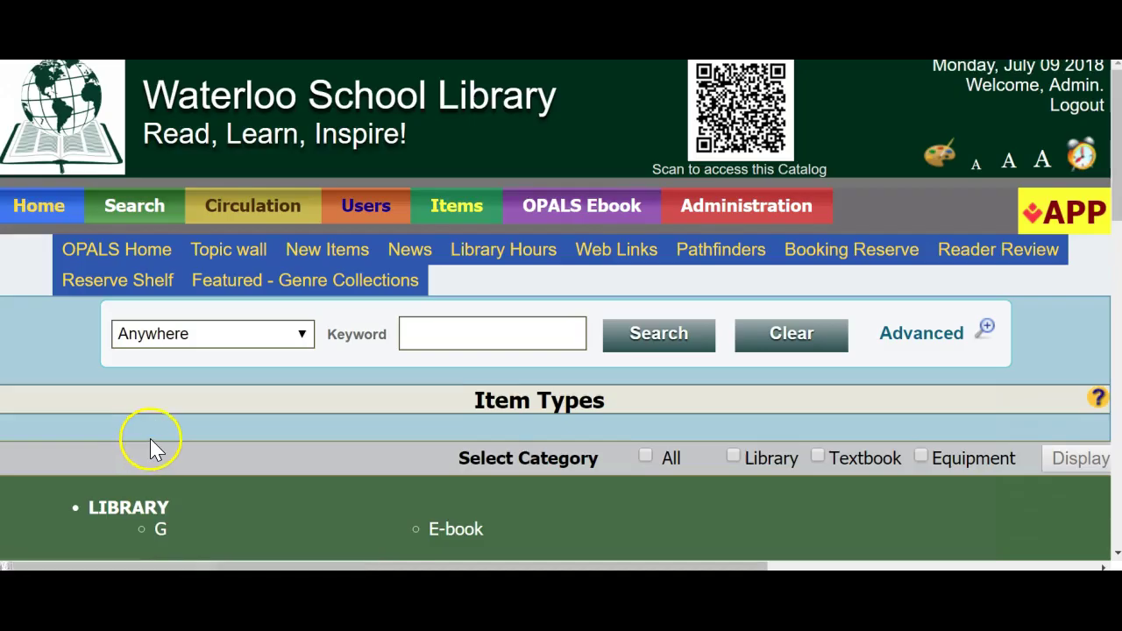
pyautogui.scroll(-2, 150, 445)
pyautogui.scroll(-2, 154, 434)
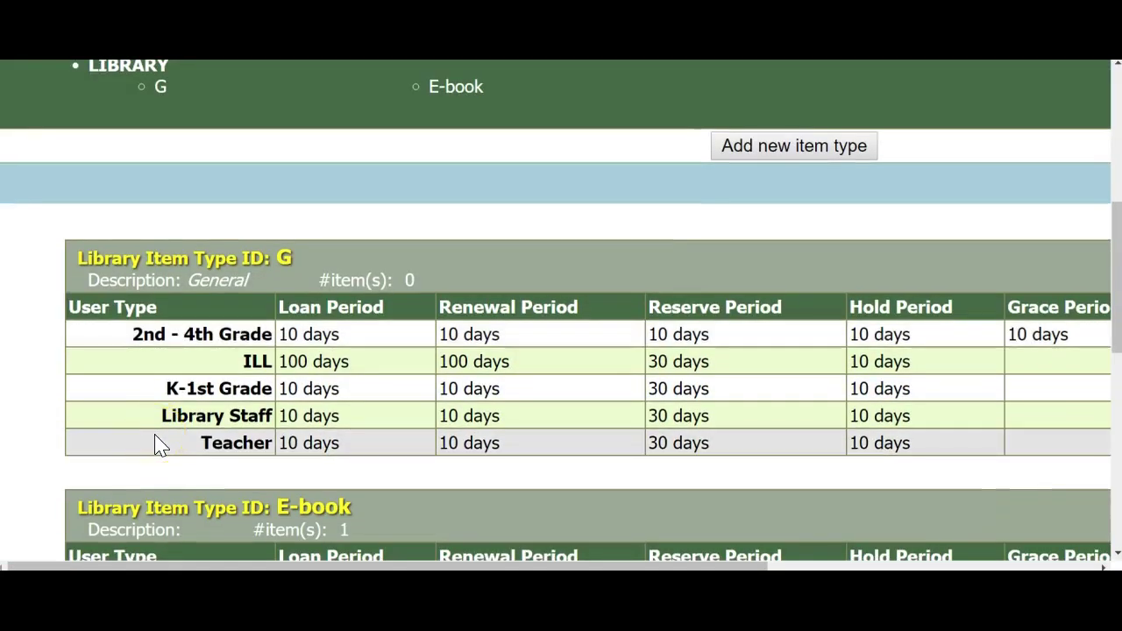
pyautogui.click(158, 464)
pyautogui.click(213, 537)
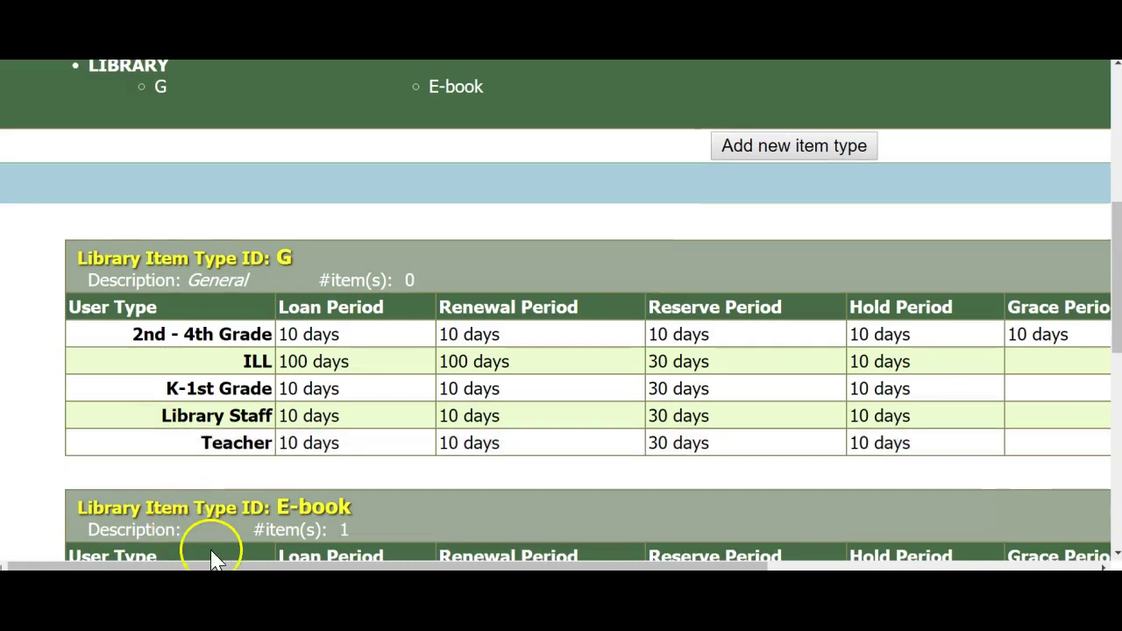
# Zoom out and highlight the Loan Period column to review periods per user type
pyautogui.hotkey('ctrl', '-')
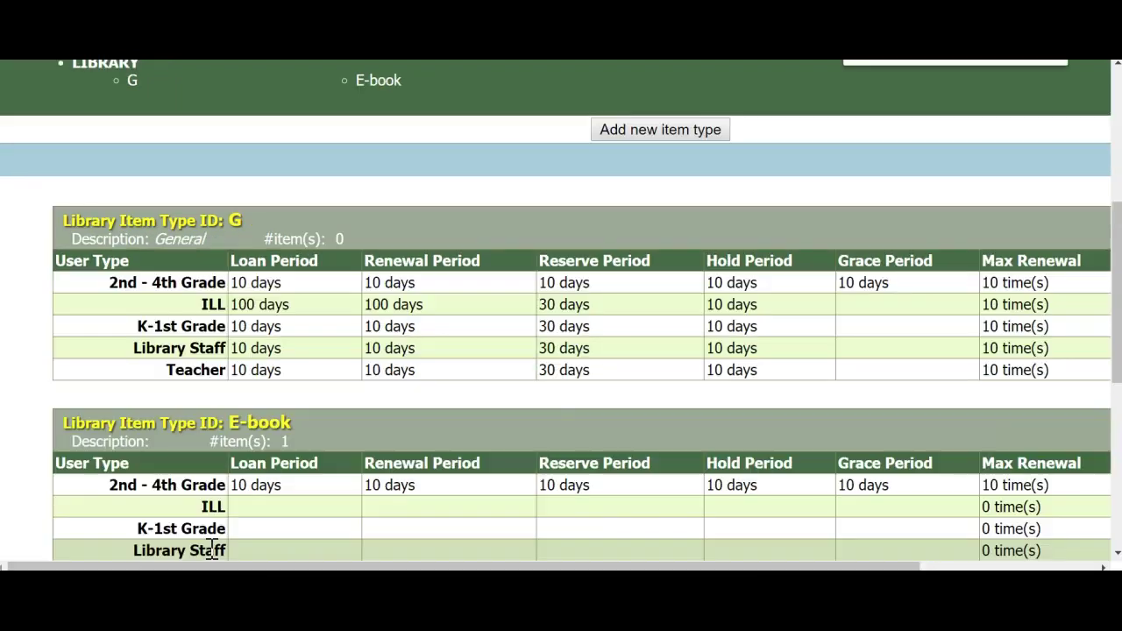
pyautogui.click(302, 568)
pyautogui.click(303, 569)
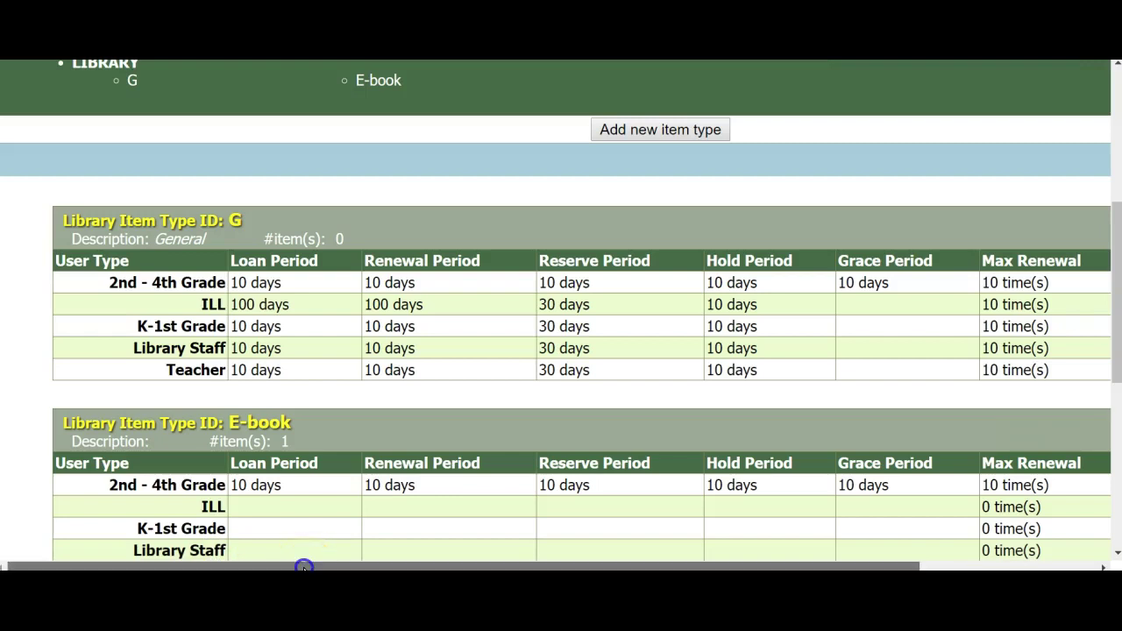
pyautogui.moveTo(303, 568); pyautogui.dragTo(342, 568)
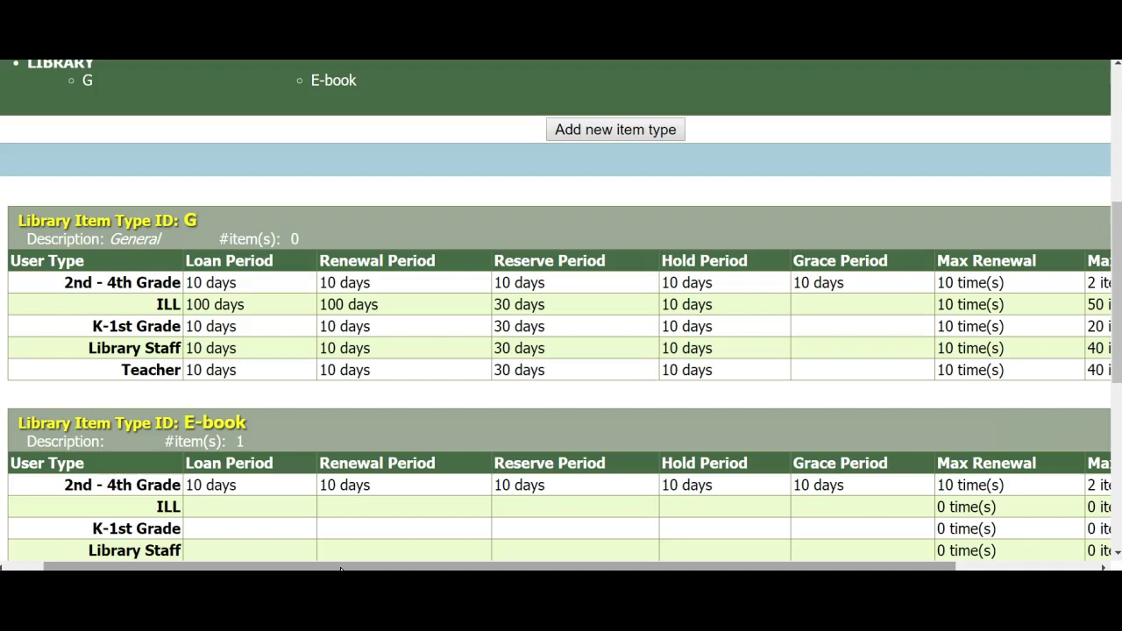
pyautogui.scroll(2, 341, 568)
pyautogui.click(346, 565)
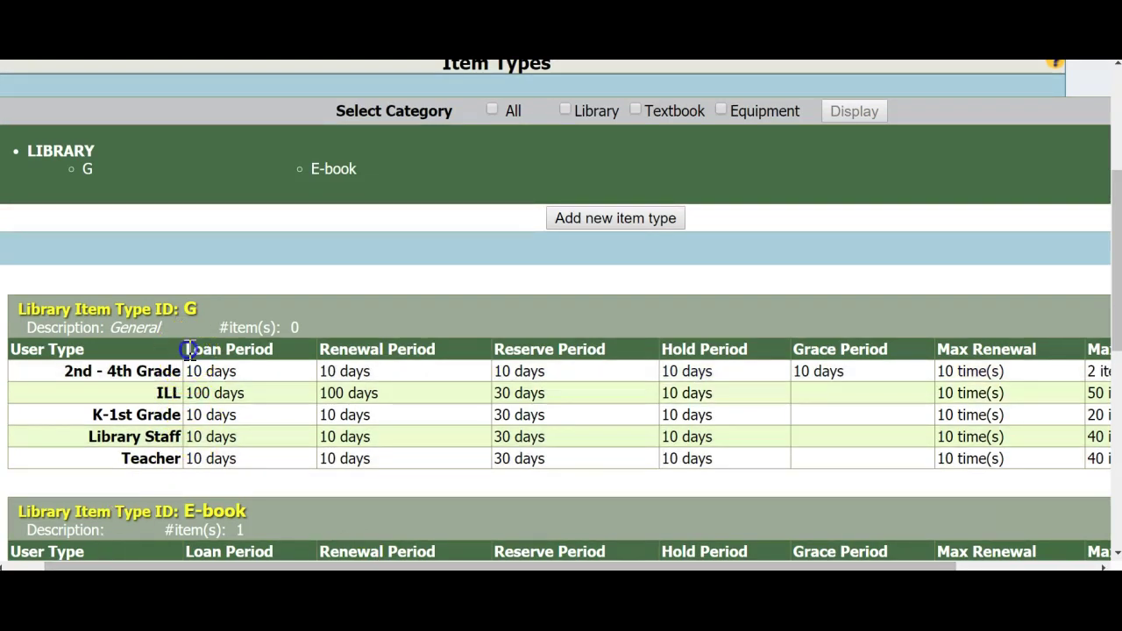
pyautogui.moveTo(185, 349); pyautogui.dragTo(290, 366)
pyautogui.click(293, 516)
# Review item type G's rules, highlighting the K-1st Grade and Teacher rows and G heading
pyautogui.scroll(-1, 190, 317)
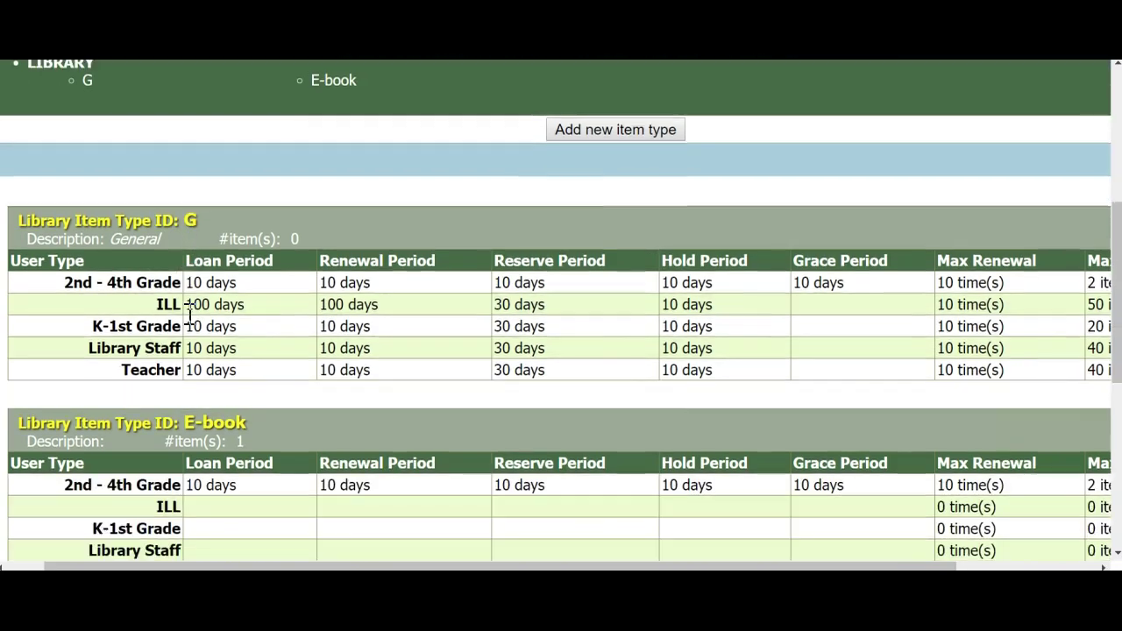
pyautogui.click(83, 343)
pyautogui.moveTo(96, 331); pyautogui.dragTo(190, 326)
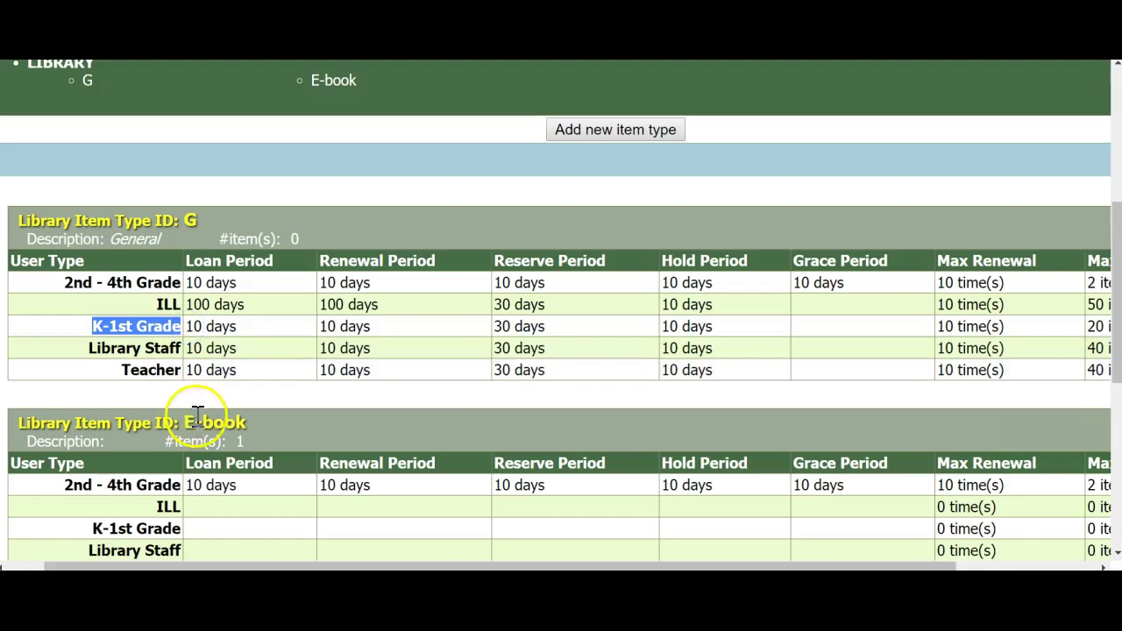
pyautogui.click(121, 405)
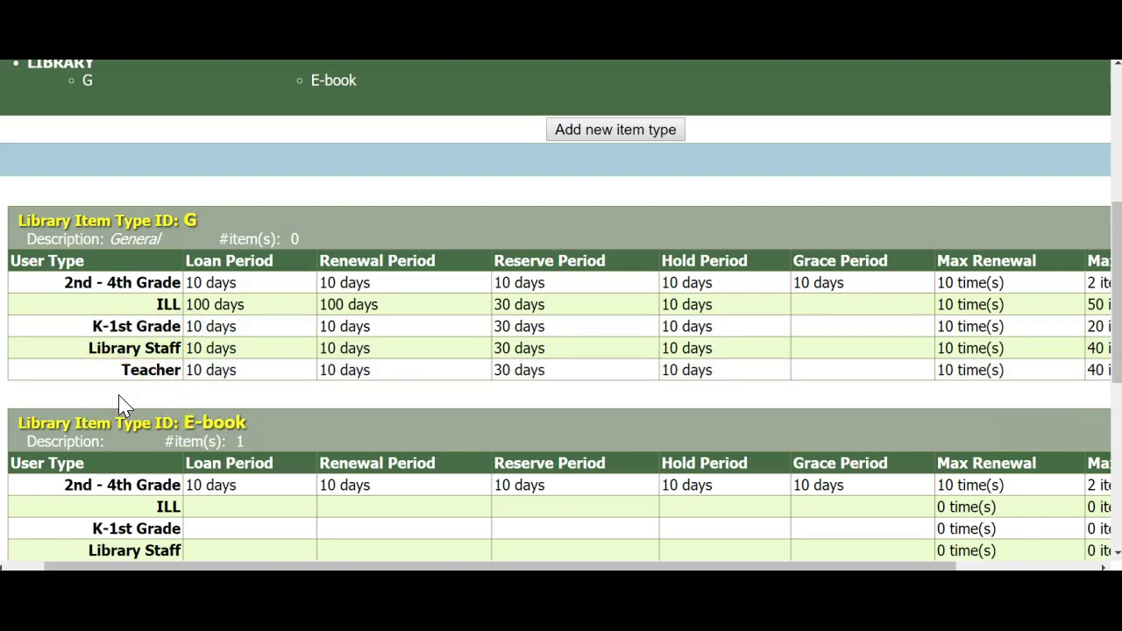
pyautogui.moveTo(108, 369); pyautogui.dragTo(179, 390)
pyautogui.click(181, 393)
pyautogui.click(165, 395)
pyautogui.hotkey('ctrl', '-')
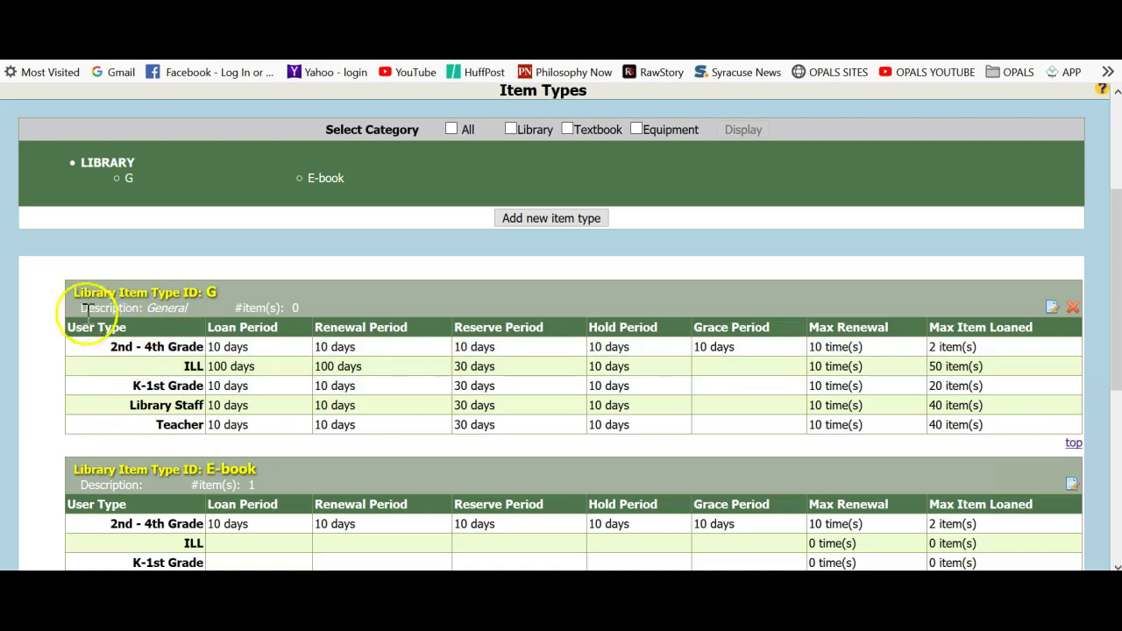
pyautogui.moveTo(74, 293); pyautogui.dragTo(310, 295)
pyautogui.click(337, 289)
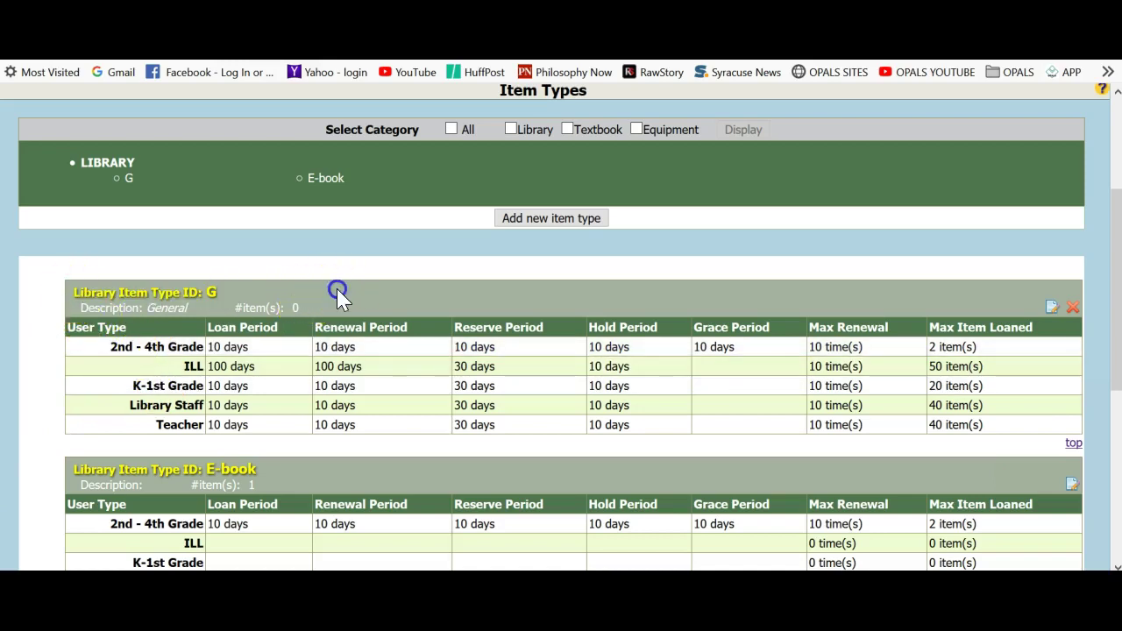
# Open item type G's edit form and scroll through its per-user-type periods
pyautogui.click(1052, 309)
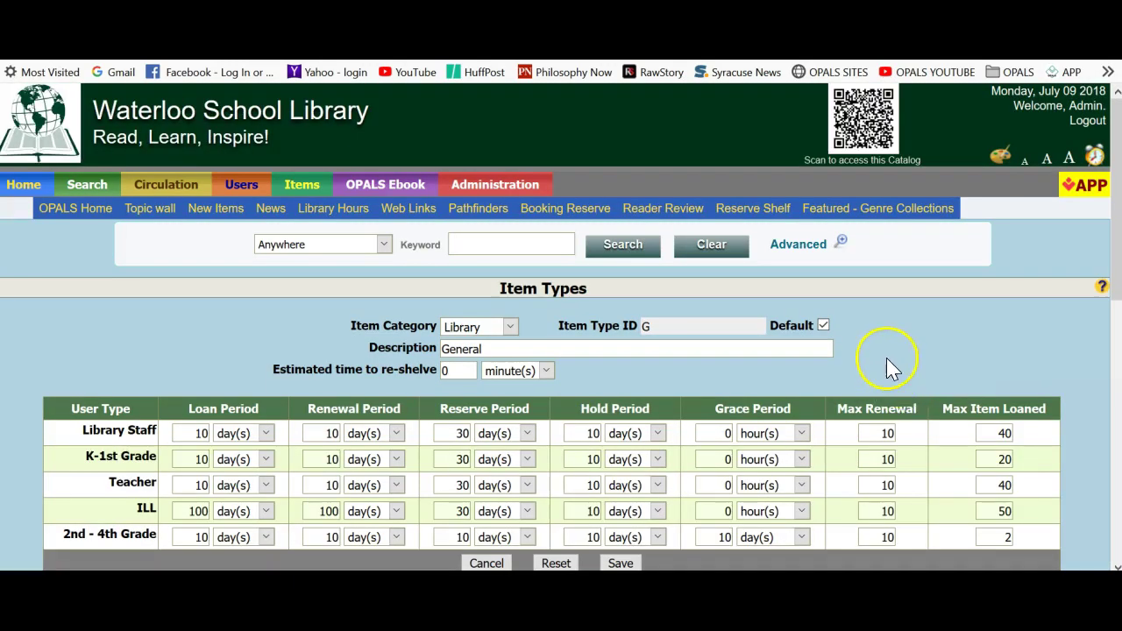
pyautogui.scroll(-2, 886, 360)
pyautogui.scroll(-2, 847, 263)
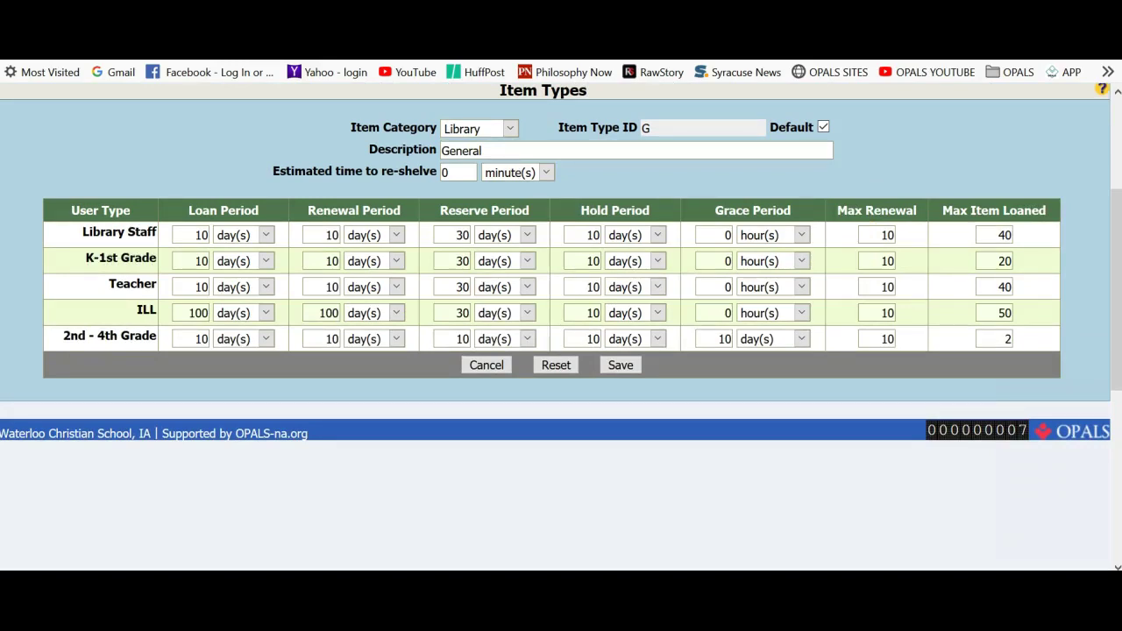
pyautogui.scroll(2, 561, 316)
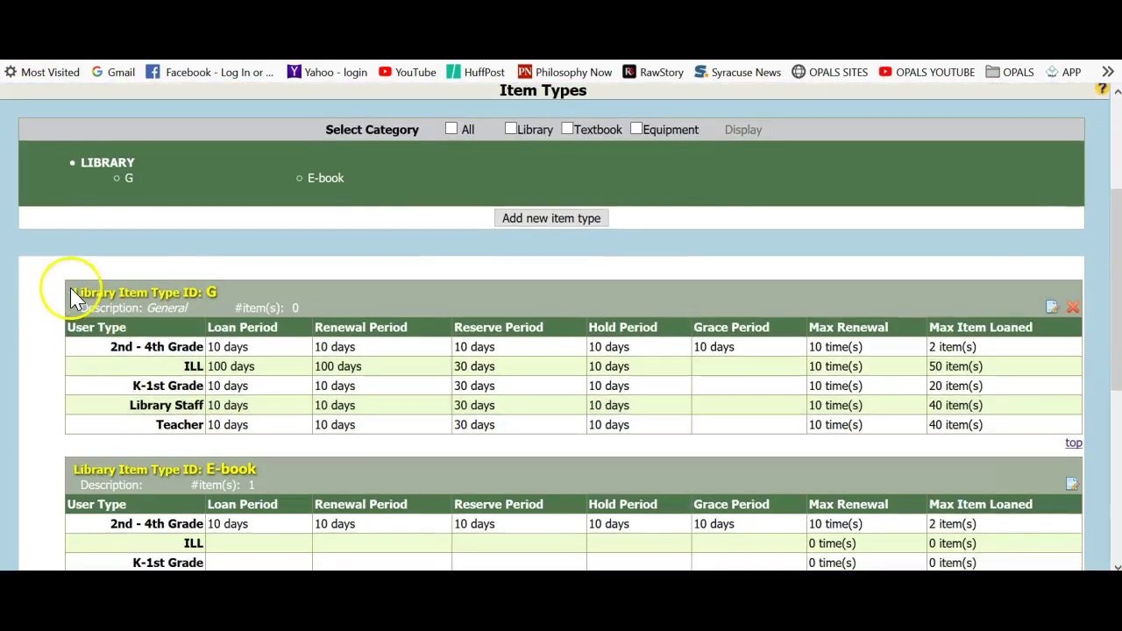
# Highlight item type G's heading and reopen G's edit form
pyautogui.moveTo(71, 287); pyautogui.dragTo(335, 309)
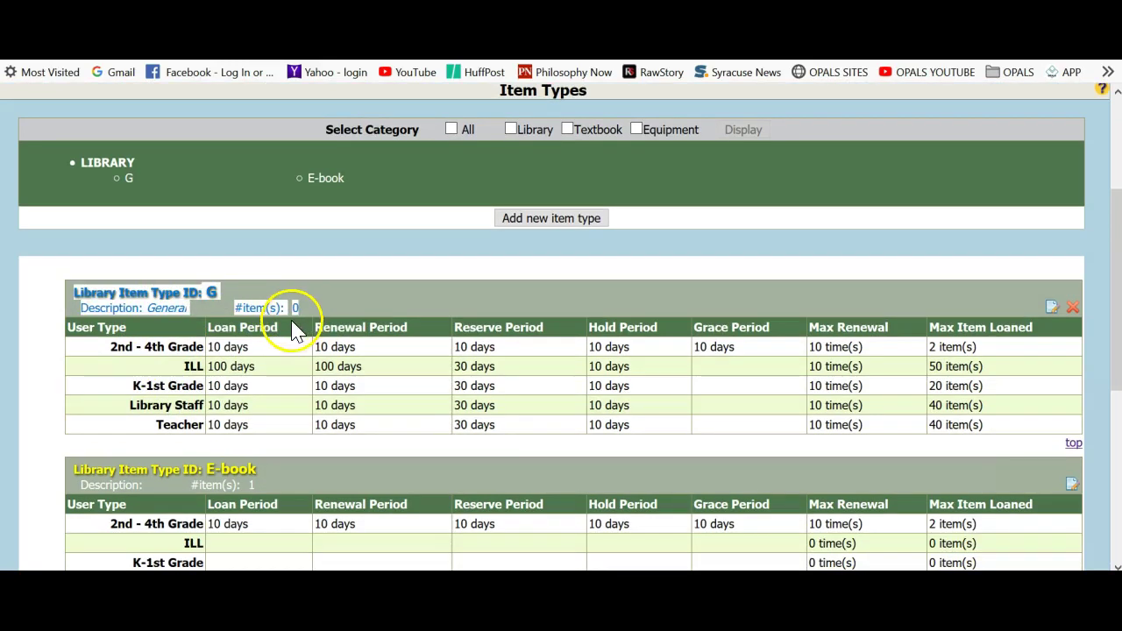
pyautogui.click(1051, 306)
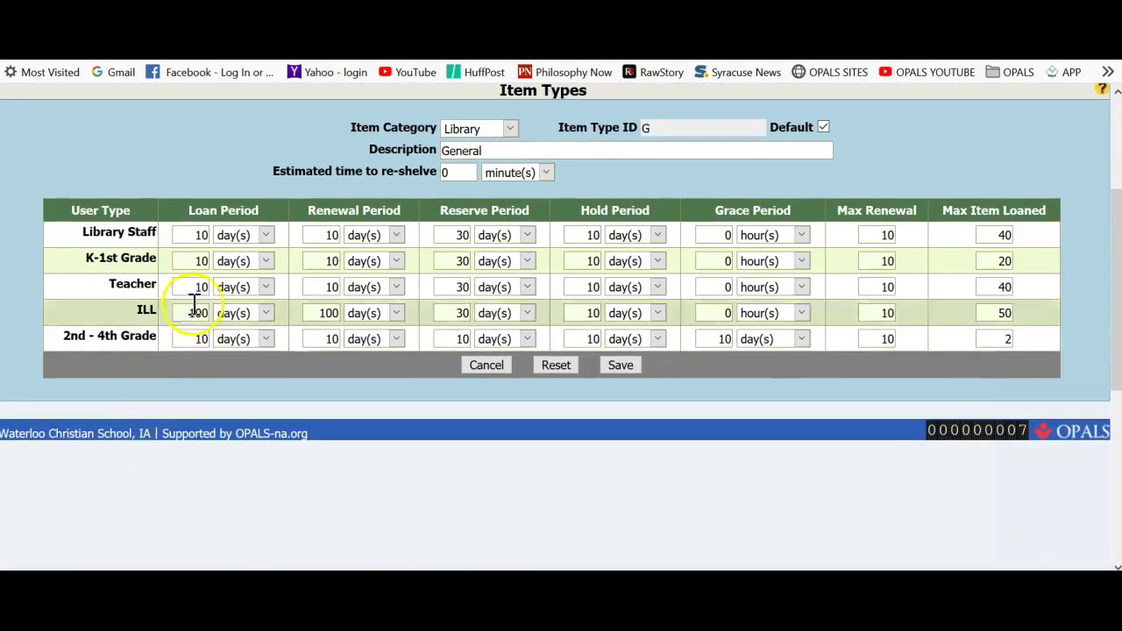
# Enter 100 as K-1st Grade's reserve period for item type G
pyautogui.doubleClick(200, 262)
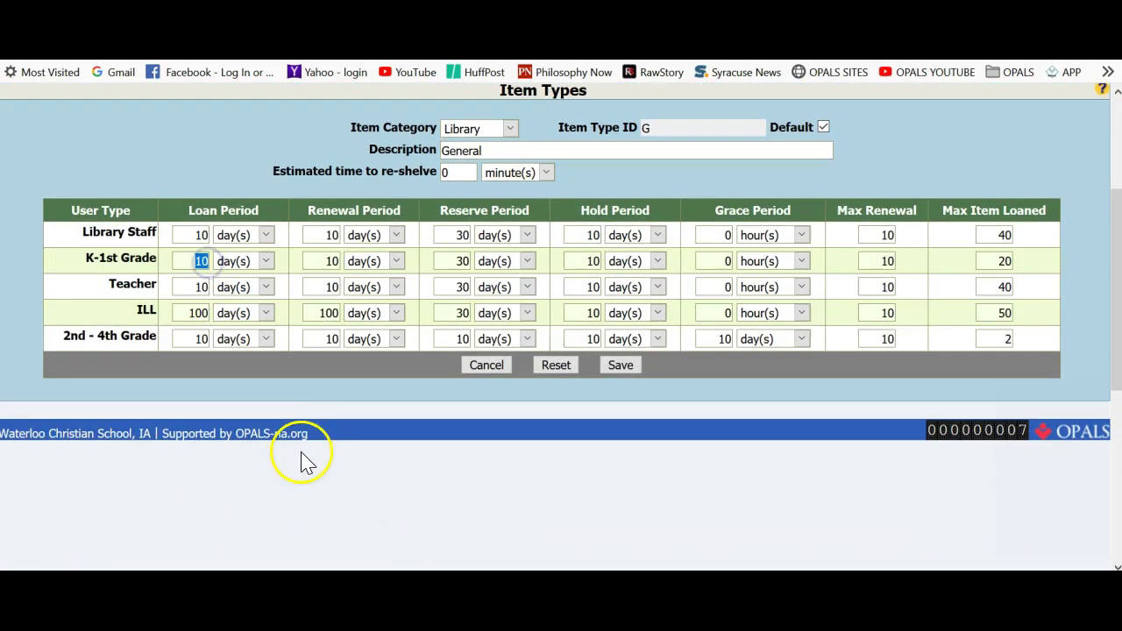
pyautogui.doubleClick(316, 262)
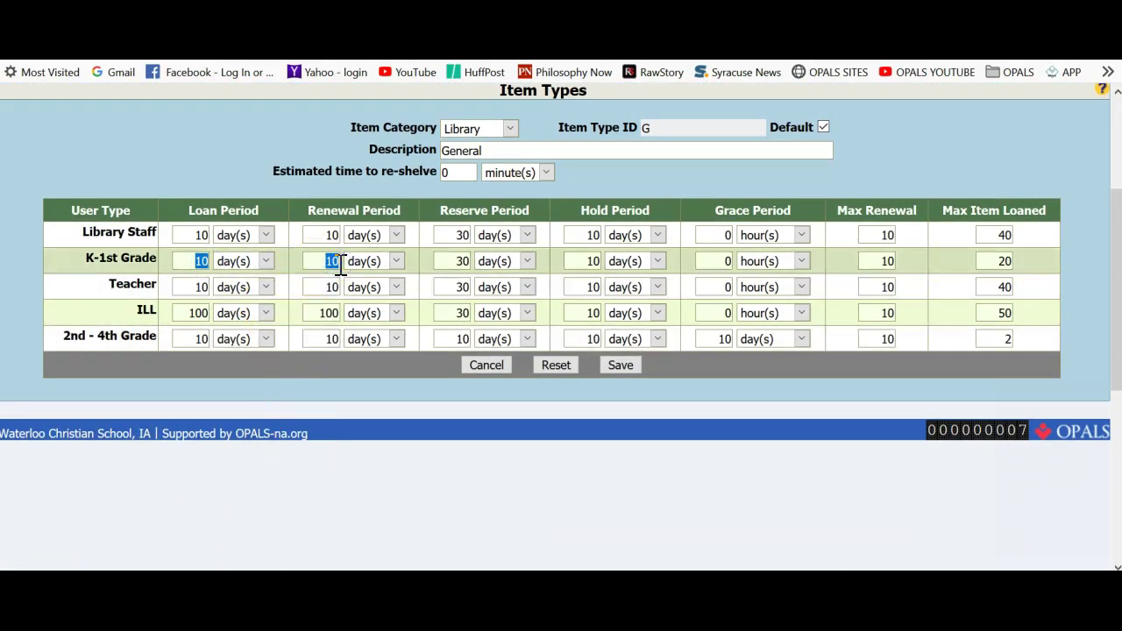
pyautogui.doubleClick(457, 260)
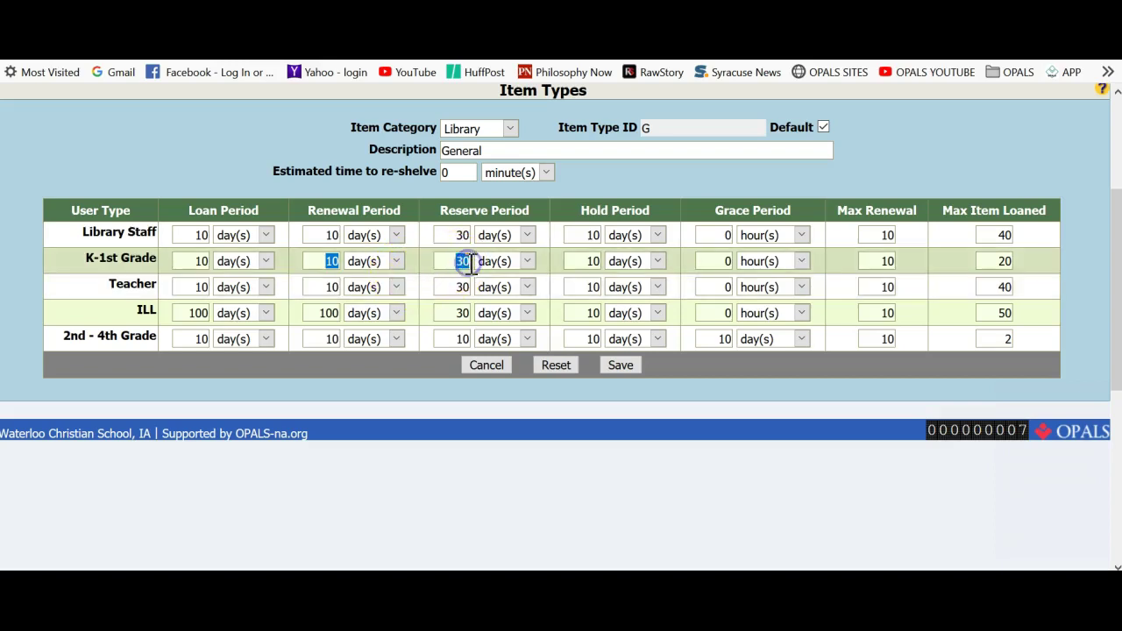
pyautogui.write('100')
pyautogui.click(473, 261)
# Enter 5 as K-1st Grade's hold period
pyautogui.click(579, 260)
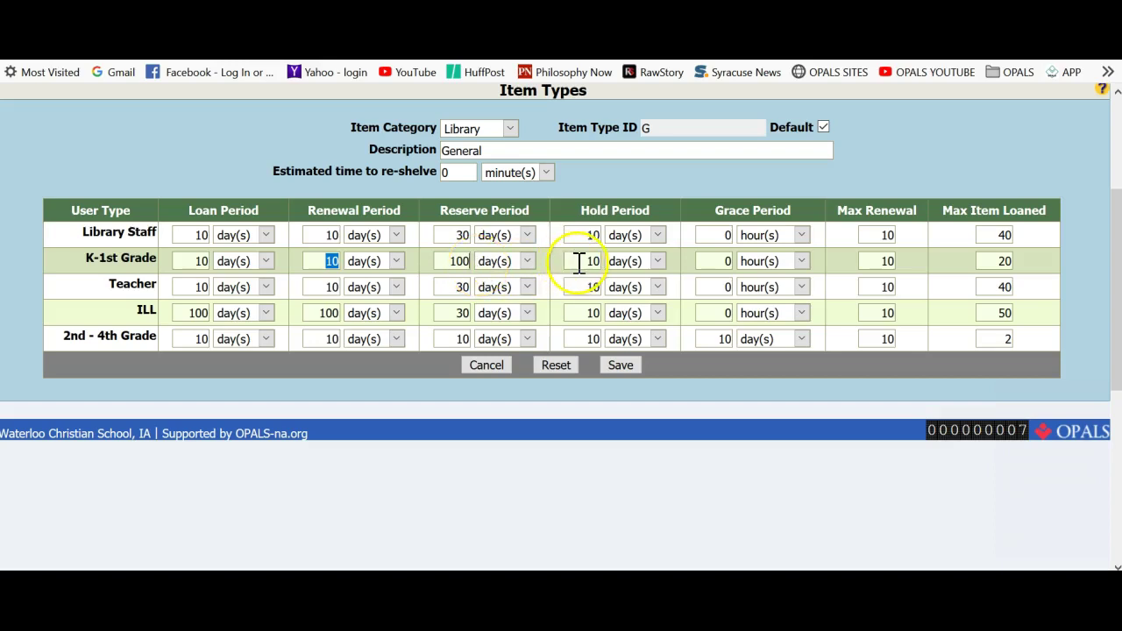
pyautogui.click(596, 262)
pyautogui.doubleClick(596, 261)
pyautogui.write('5')
pyautogui.click(604, 261)
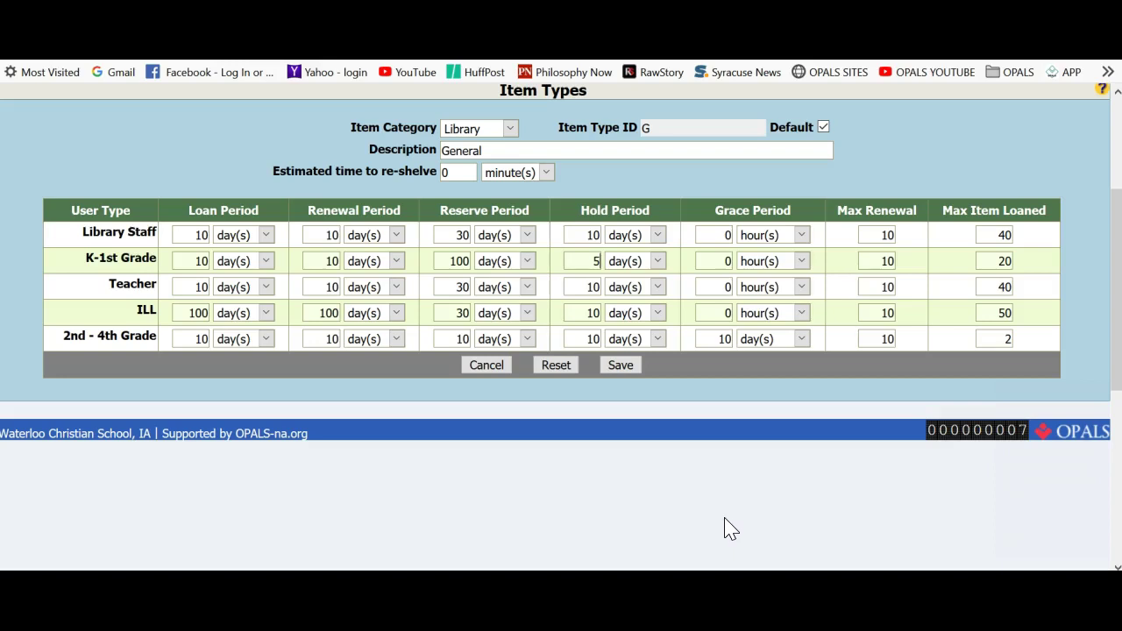
# Change K-1st Grade's Max Renewal and Max Item Loaned from 20 to 2 each
pyautogui.click(709, 260)
pyautogui.doubleClick(728, 260)
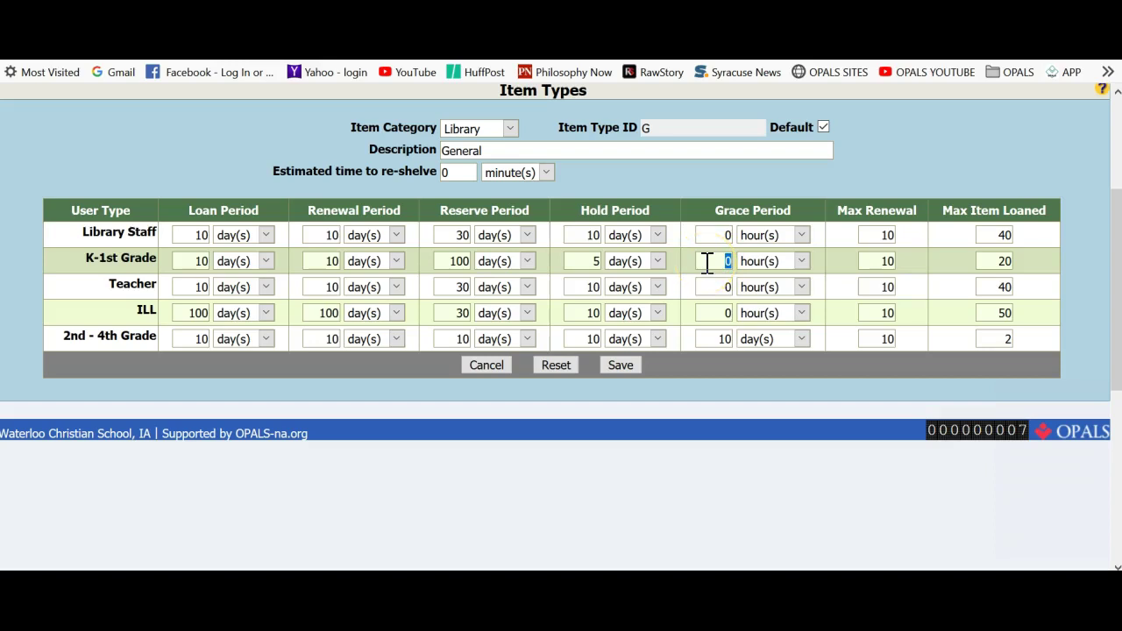
pyautogui.moveTo(715, 211); pyautogui.dragTo(803, 215)
pyautogui.click(802, 215)
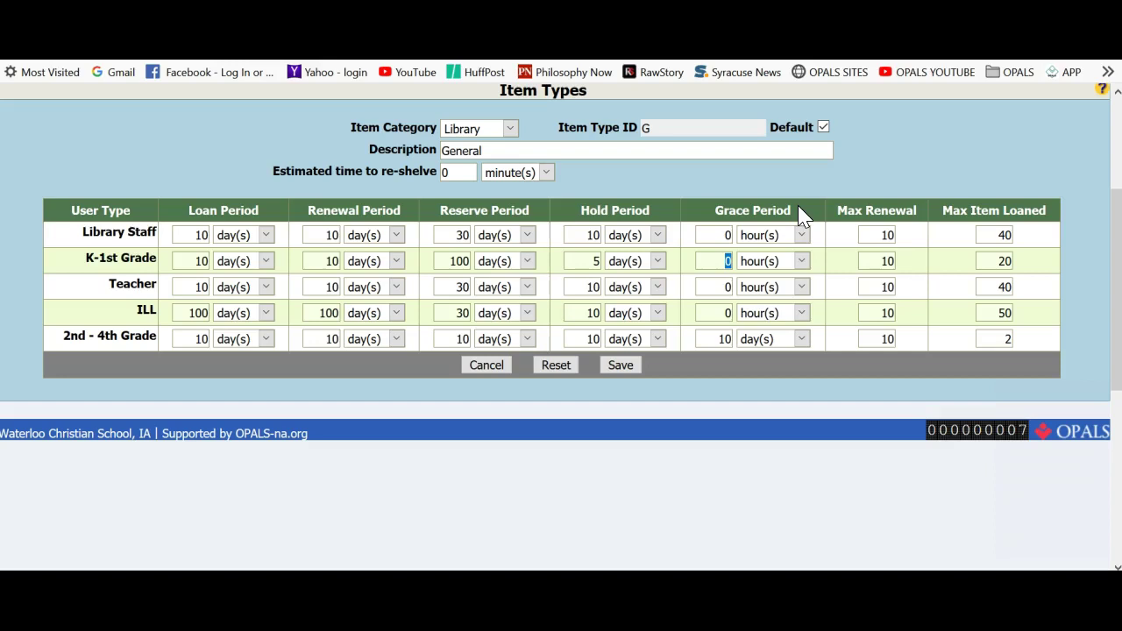
pyautogui.click(873, 260)
pyautogui.moveTo(874, 261); pyautogui.dragTo(908, 262)
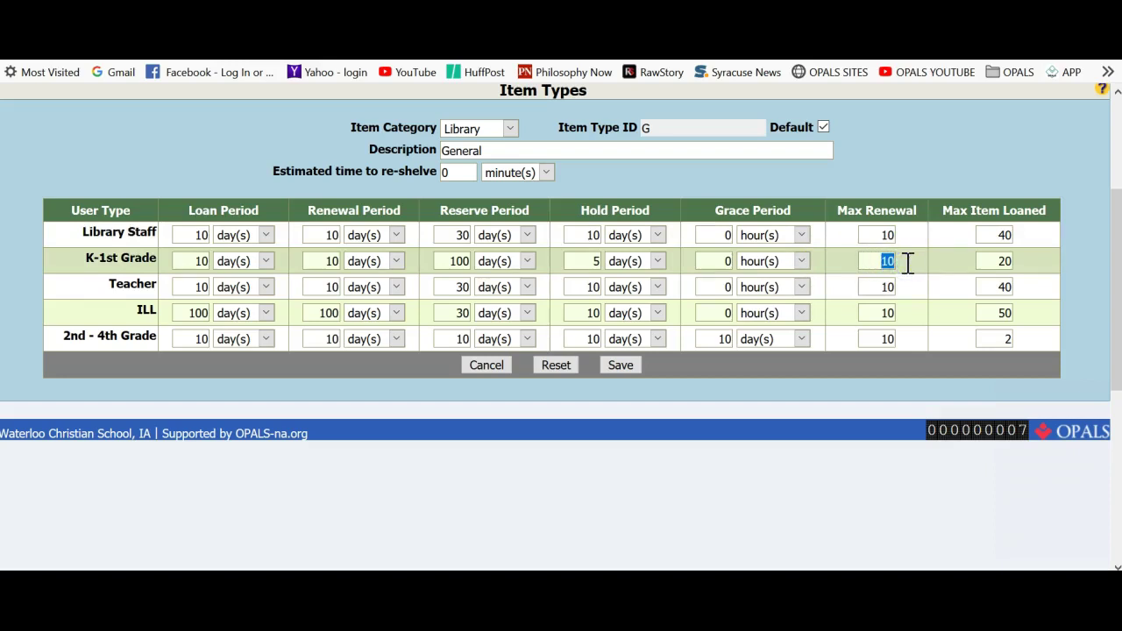
pyautogui.write('2')
pyautogui.moveTo(997, 263); pyautogui.dragTo(1017, 263)
pyautogui.write('2')
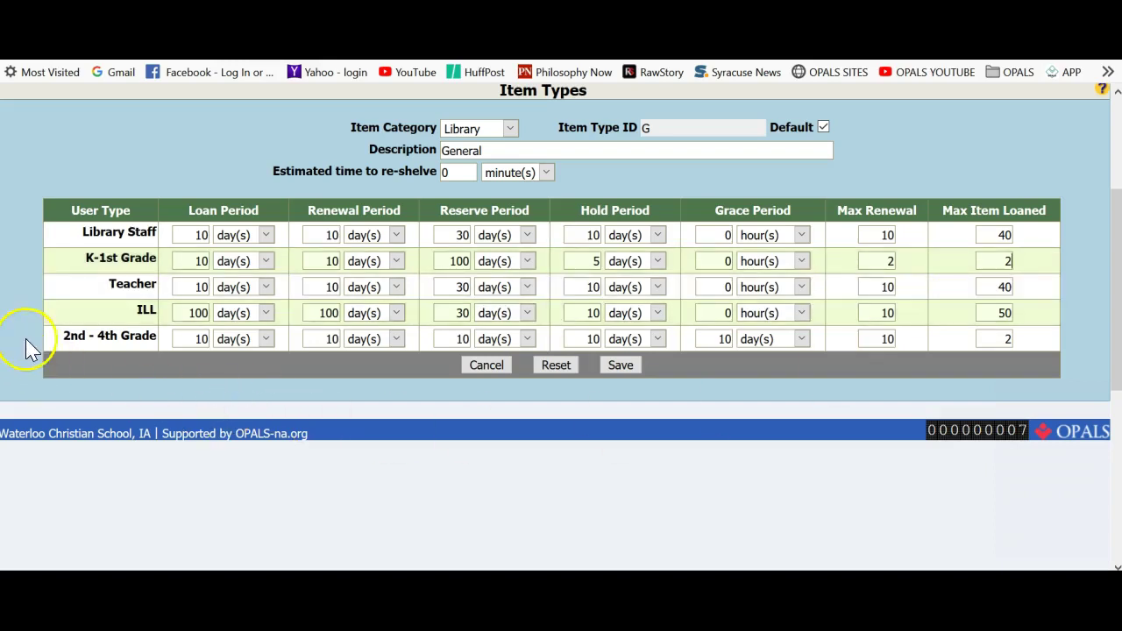
# Set the 2nd - 4th Grade reserve period to 100 days
pyautogui.moveTo(70, 336); pyautogui.dragTo(215, 342)
pyautogui.click(138, 341)
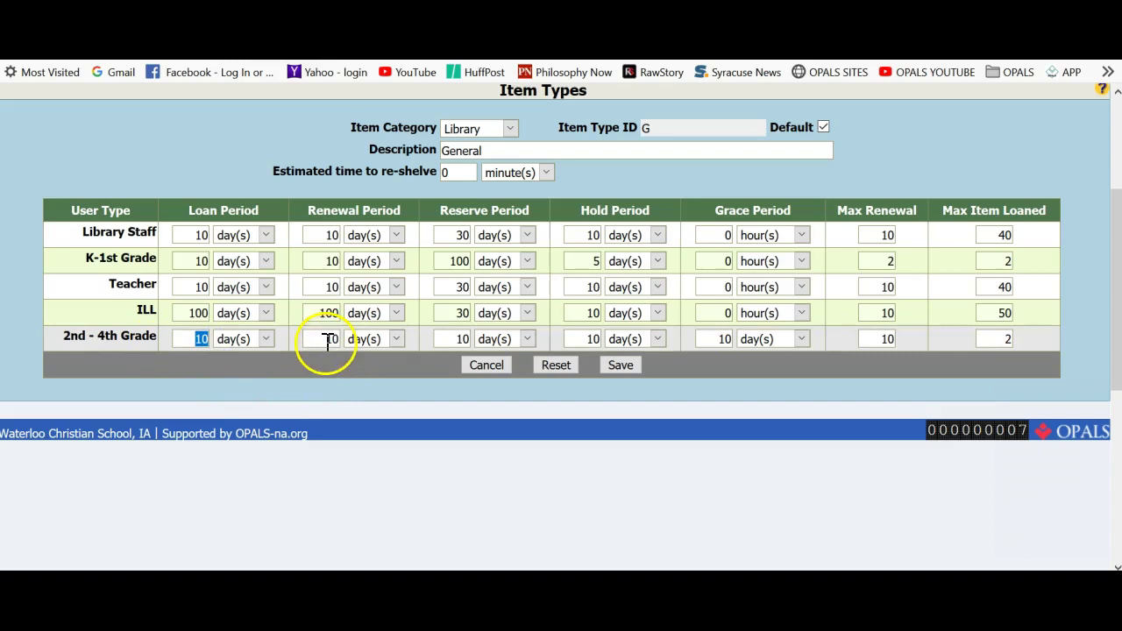
pyautogui.moveTo(318, 342); pyautogui.dragTo(338, 342)
pyautogui.moveTo(446, 342); pyautogui.dragTo(469, 342)
pyautogui.write('100')
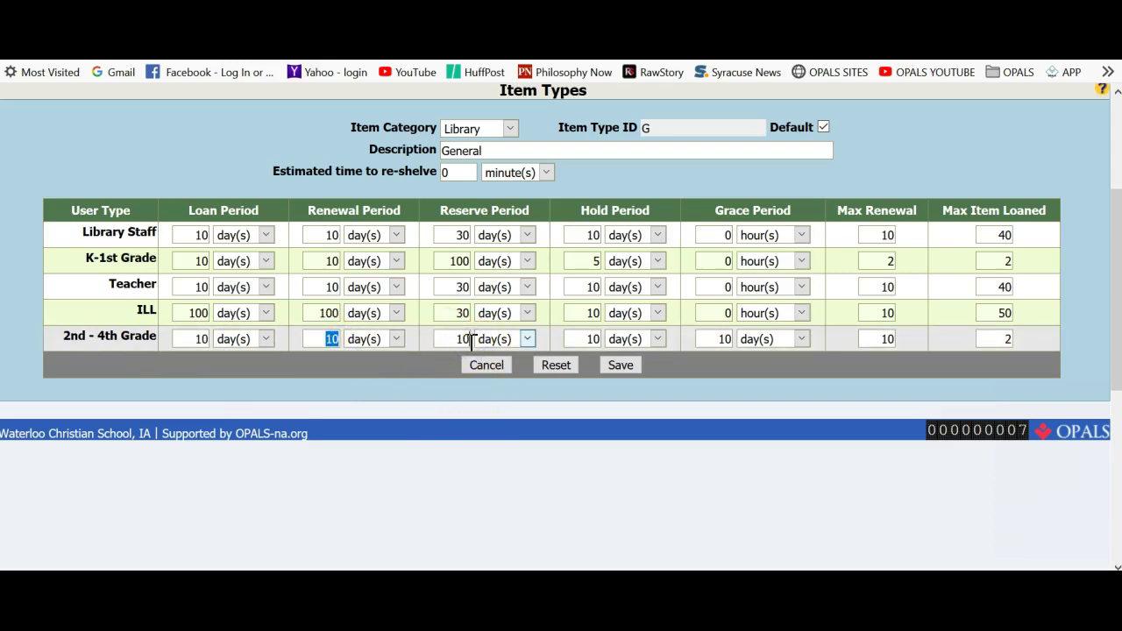
pyautogui.click(880, 368)
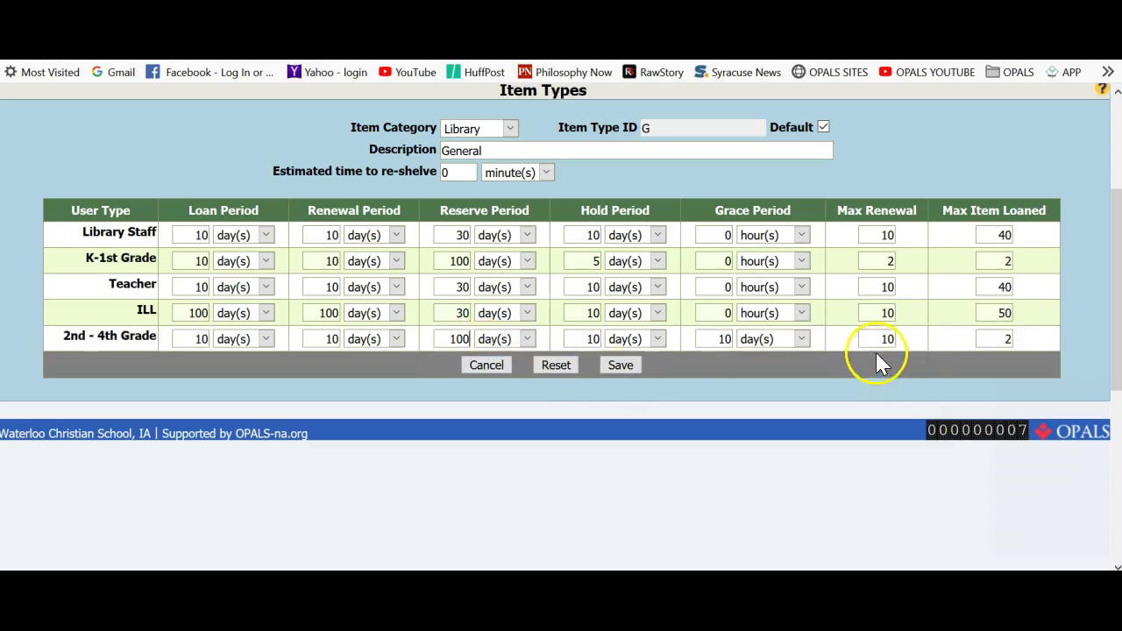
# Give 2nd - 4th Grade a Max Renewal of 2 and Max Item Loaned of 4
pyautogui.moveTo(873, 340); pyautogui.dragTo(895, 340)
pyautogui.click(885, 340)
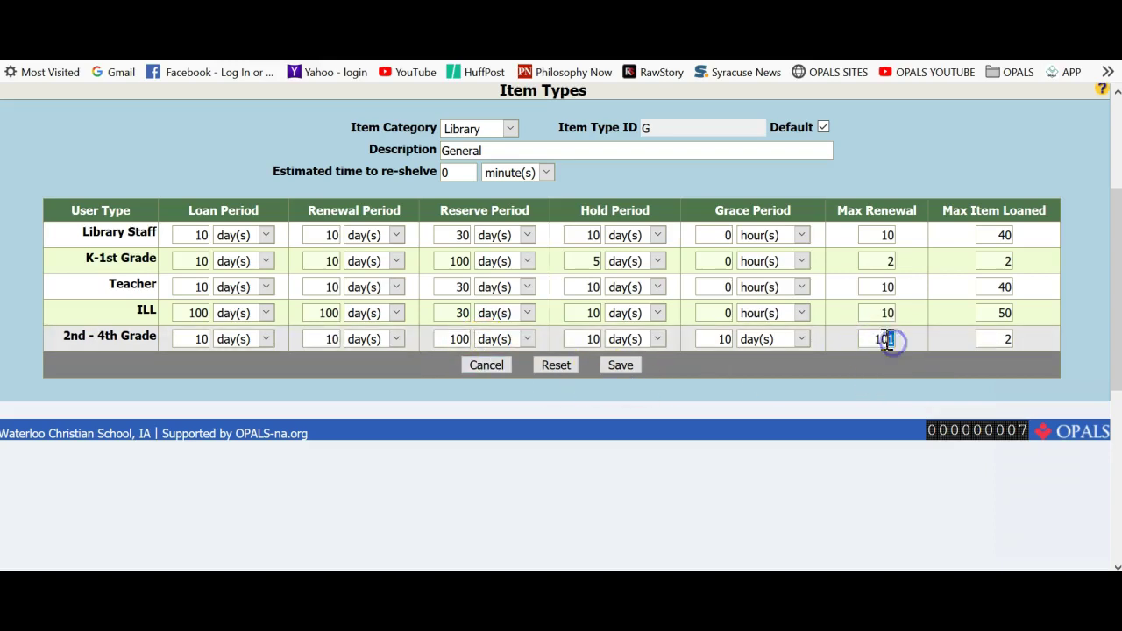
pyautogui.moveTo(861, 339); pyautogui.dragTo(901, 340)
pyautogui.write('2')
pyautogui.click(1009, 341)
pyautogui.write('4')
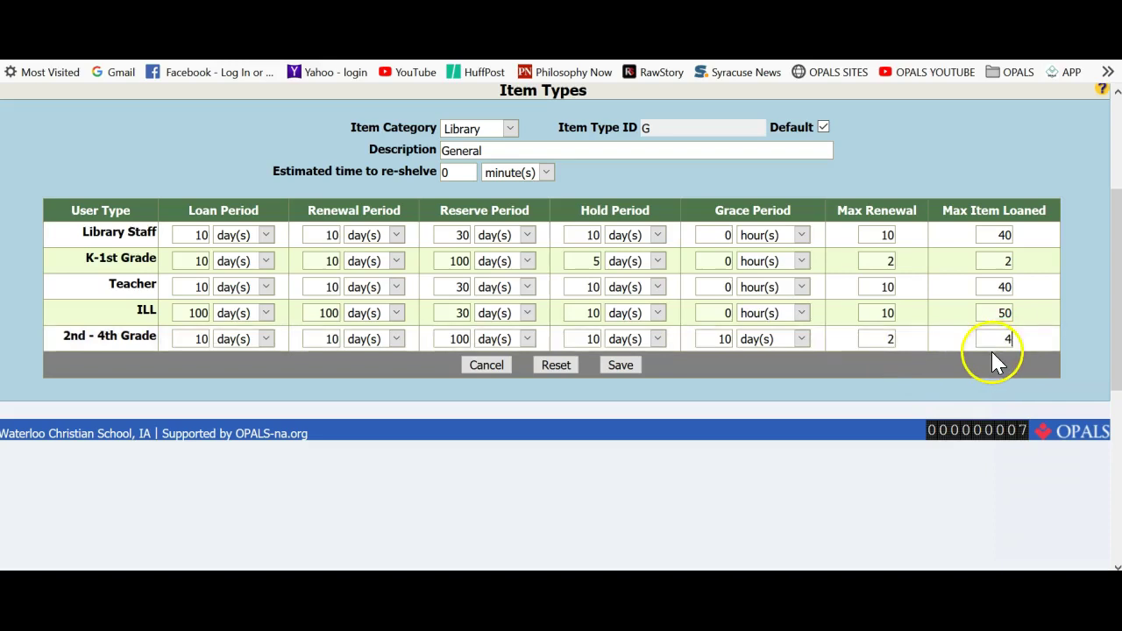
# Set its hold period to 5 days and grace period to 0, then save item type G
pyautogui.moveTo(576, 342); pyautogui.dragTo(619, 340)
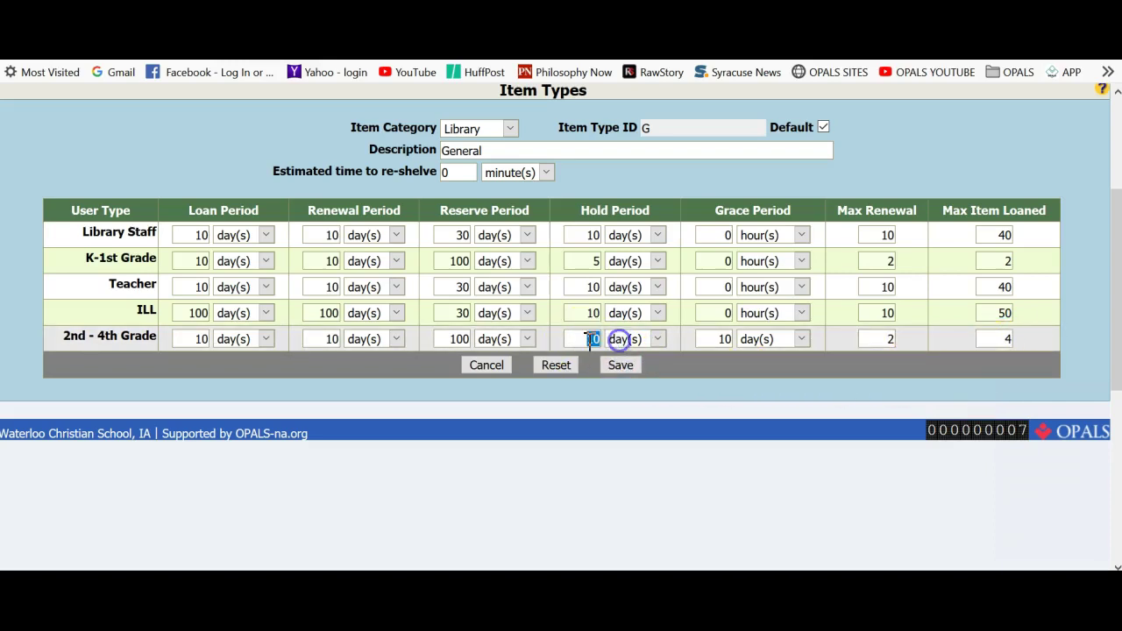
pyautogui.write('5')
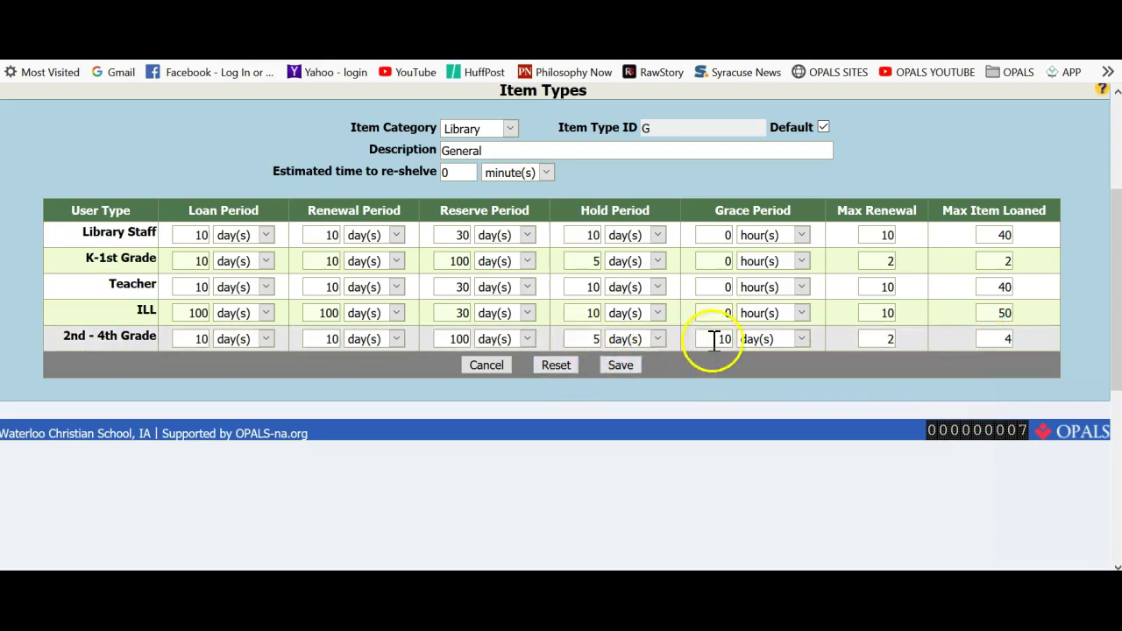
pyautogui.moveTo(709, 343); pyautogui.dragTo(752, 337)
pyautogui.write('0')
pyautogui.click(733, 380)
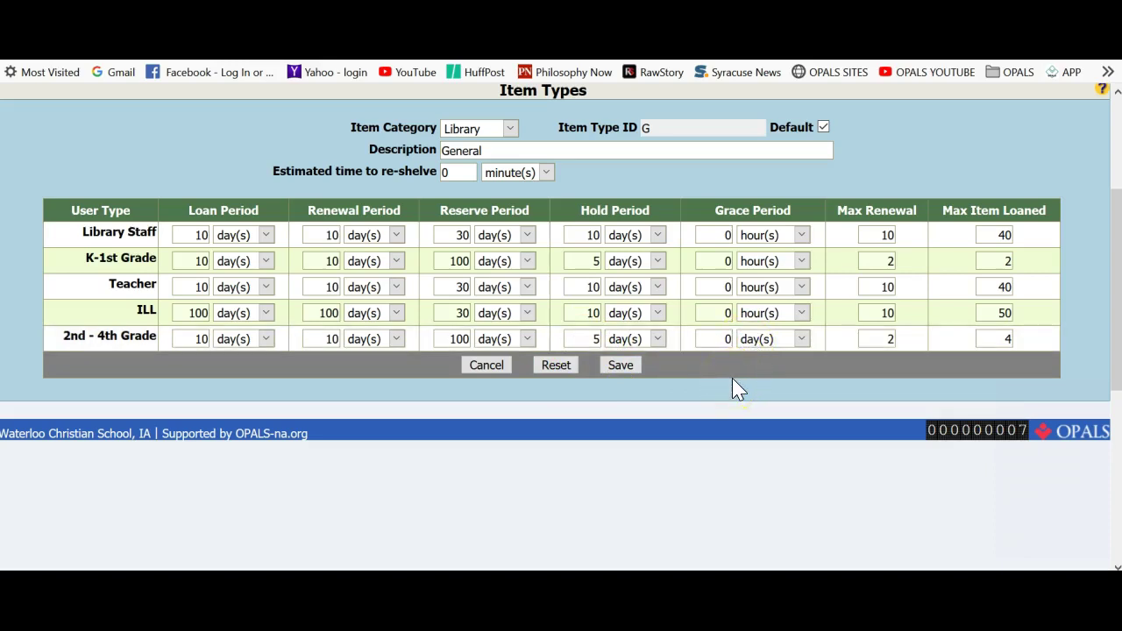
pyautogui.press('Return')
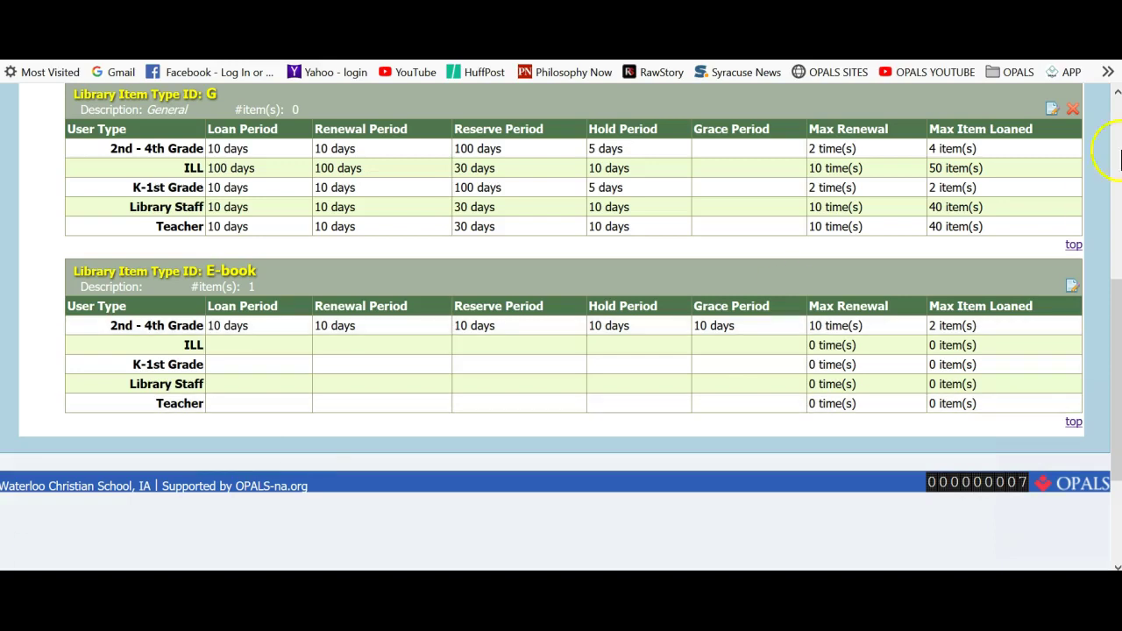
# Reopen item type G and set the Teacher loan period to 20 days
pyautogui.click(1053, 110)
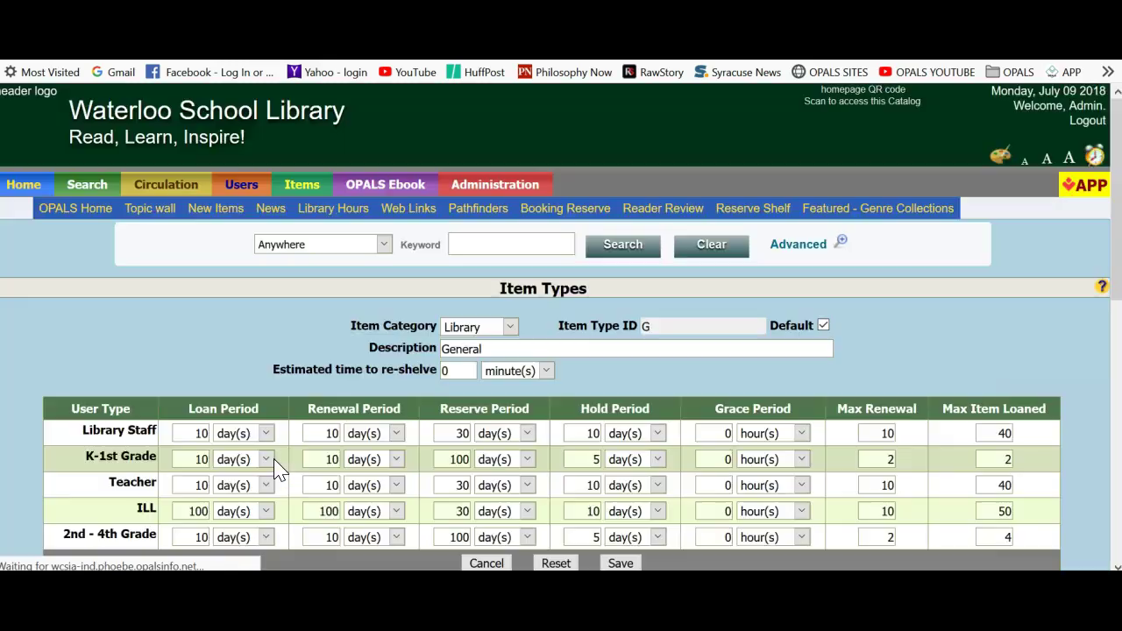
pyautogui.scroll(-3, 263, 461)
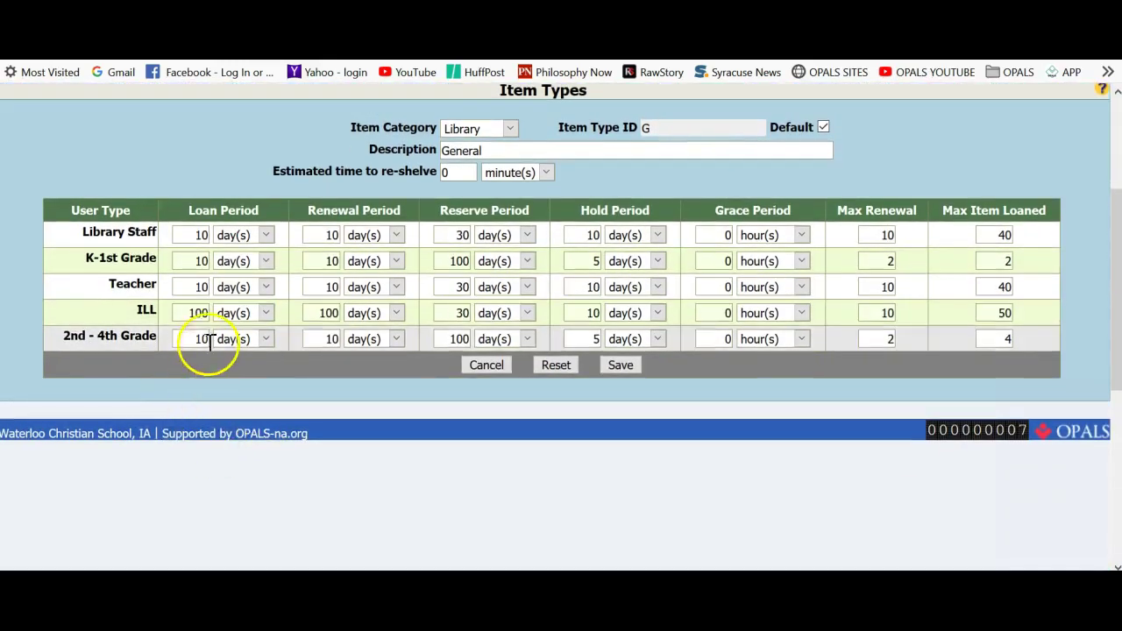
pyautogui.doubleClick(204, 287)
pyautogui.write('20')
pyautogui.click(322, 286)
pyautogui.doubleClick(324, 286)
pyautogui.write('2')
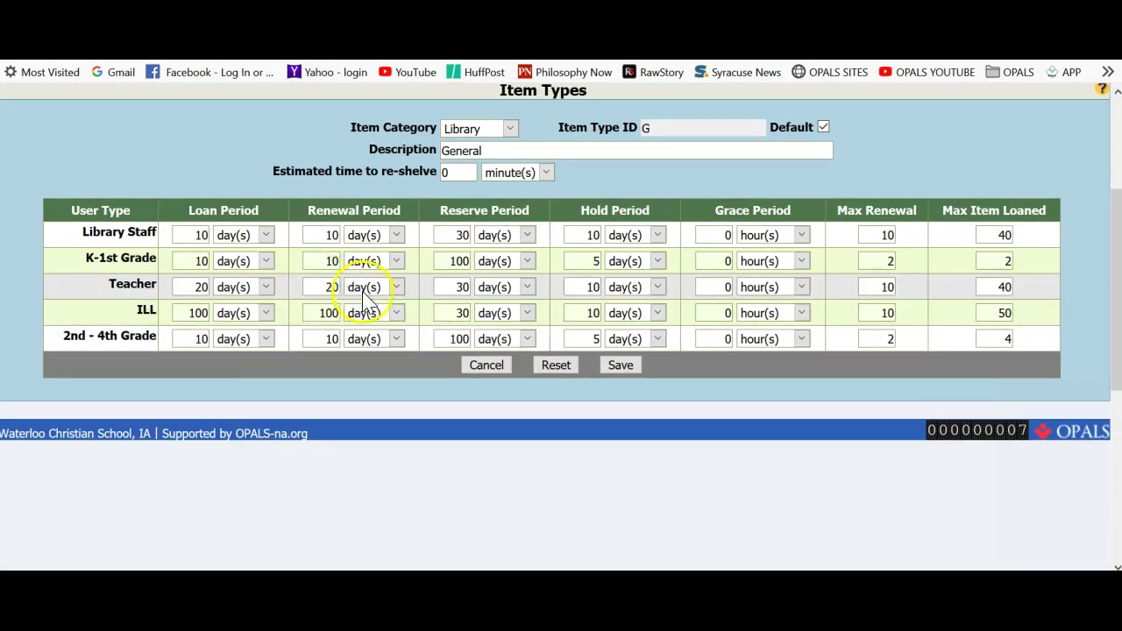
# Set the Teacher reserve period to 100 days, keep Max Item Loaned at 40, and save
pyautogui.click(463, 287)
pyautogui.doubleClick(465, 287)
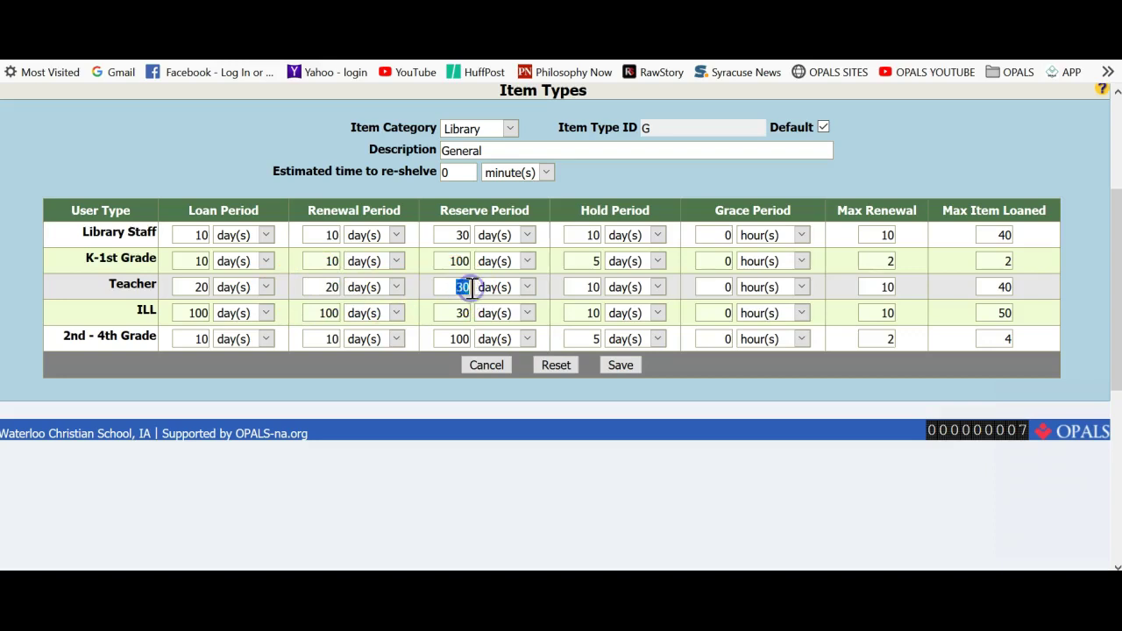
pyautogui.write('100')
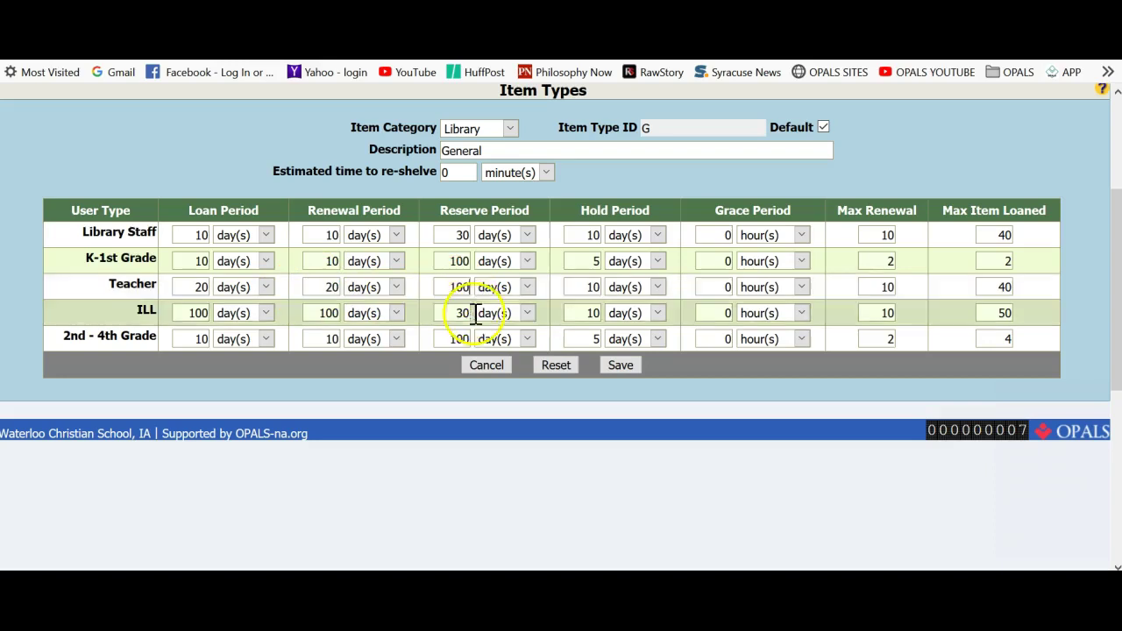
pyautogui.click(589, 288)
pyautogui.doubleClick(591, 289)
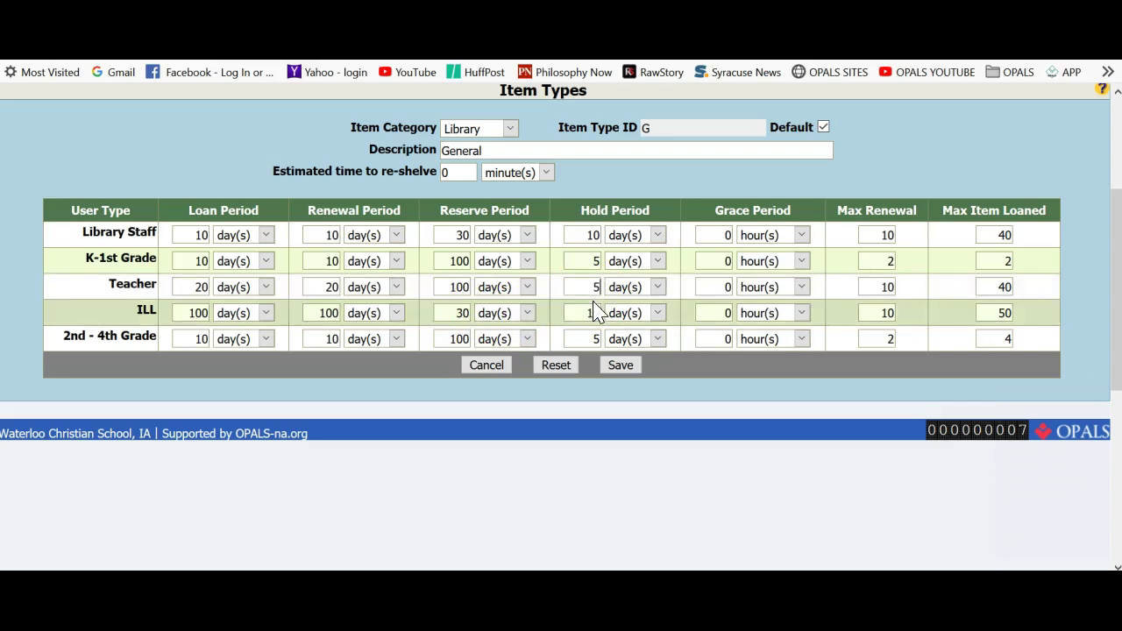
pyautogui.doubleClick(727, 287)
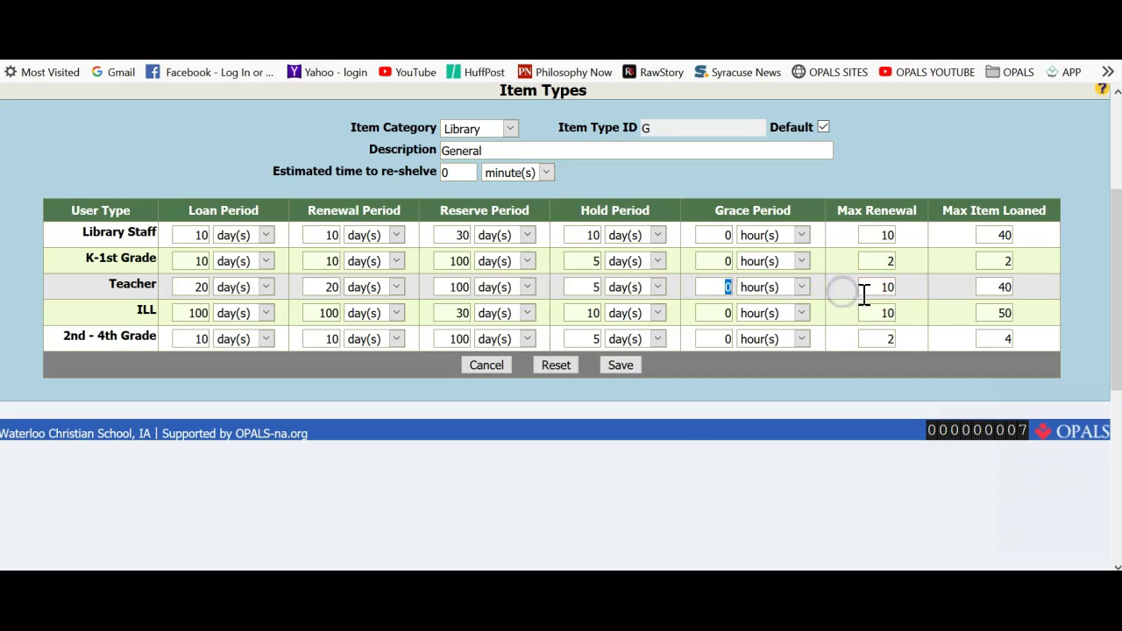
pyautogui.moveTo(875, 287); pyautogui.dragTo(905, 287)
pyautogui.moveTo(996, 288); pyautogui.dragTo(1022, 291)
pyautogui.click(1037, 301)
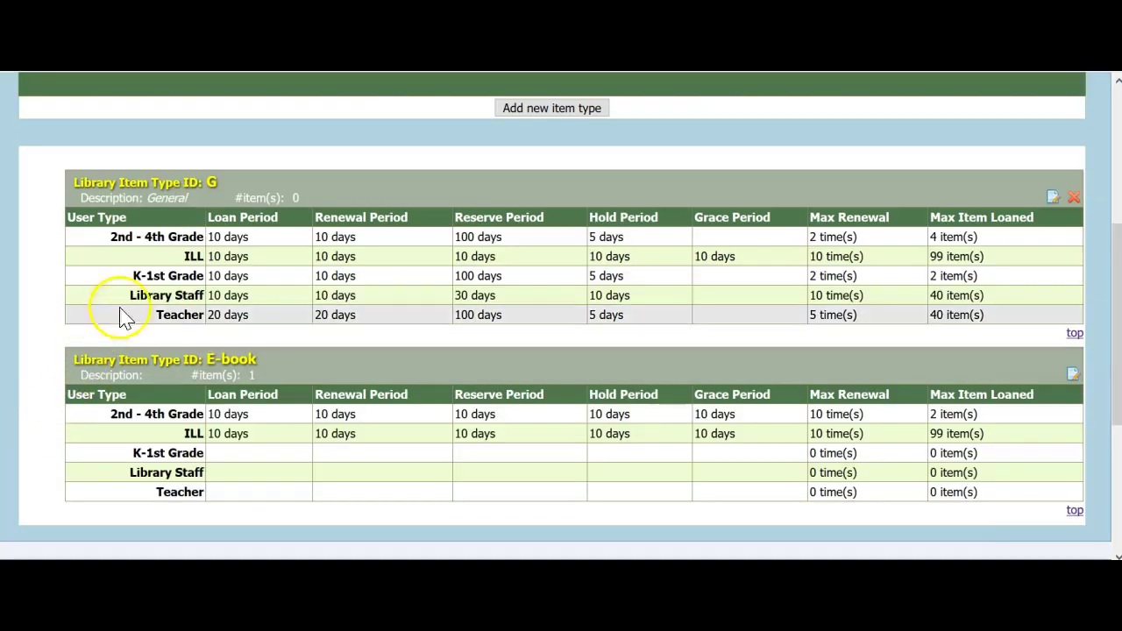
# Review the ILL row of the G table, then scroll back to the top of the page
pyautogui.moveTo(169, 257); pyautogui.dragTo(997, 251)
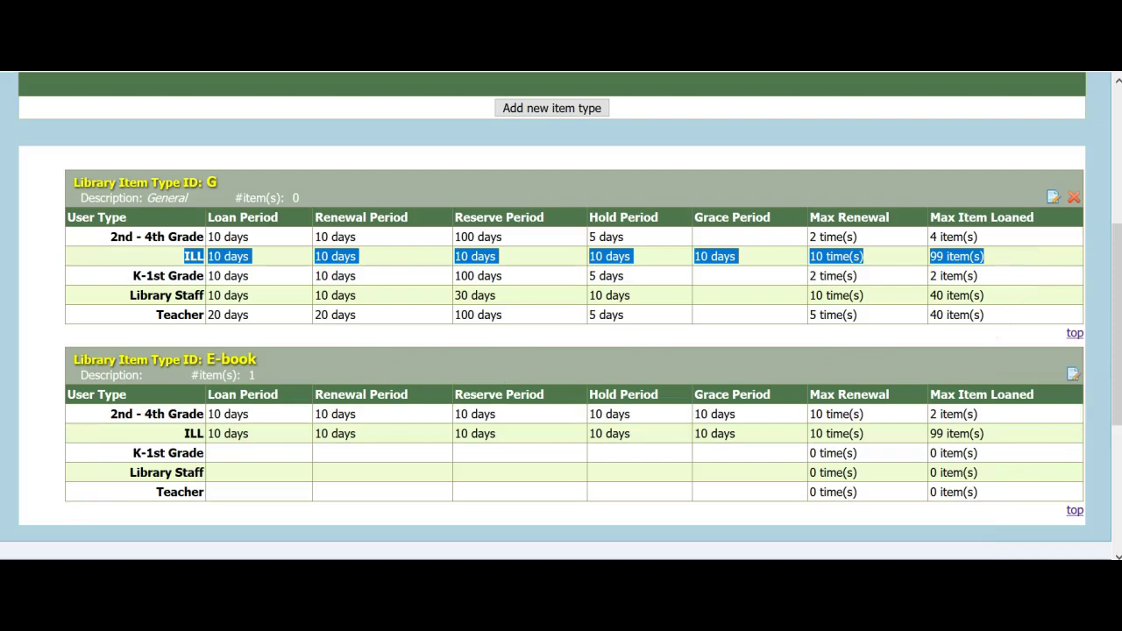
pyautogui.press('XF86AudioLowerVolume')
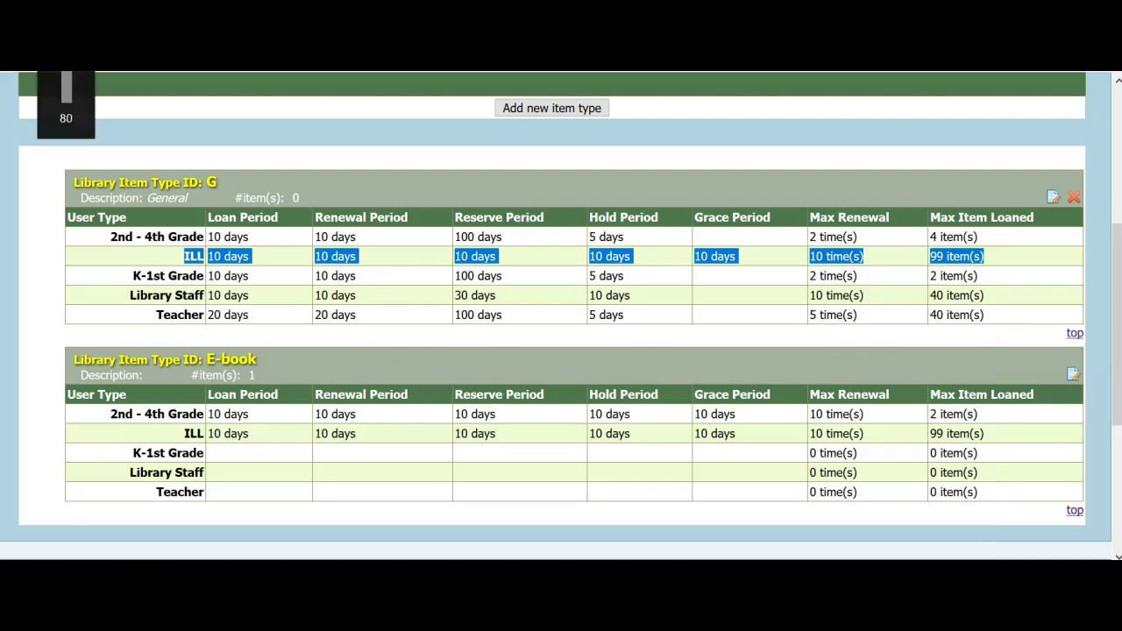
pyautogui.press('XF86AudioLowerVolume')
pyautogui.scroll(3, 13, 535)
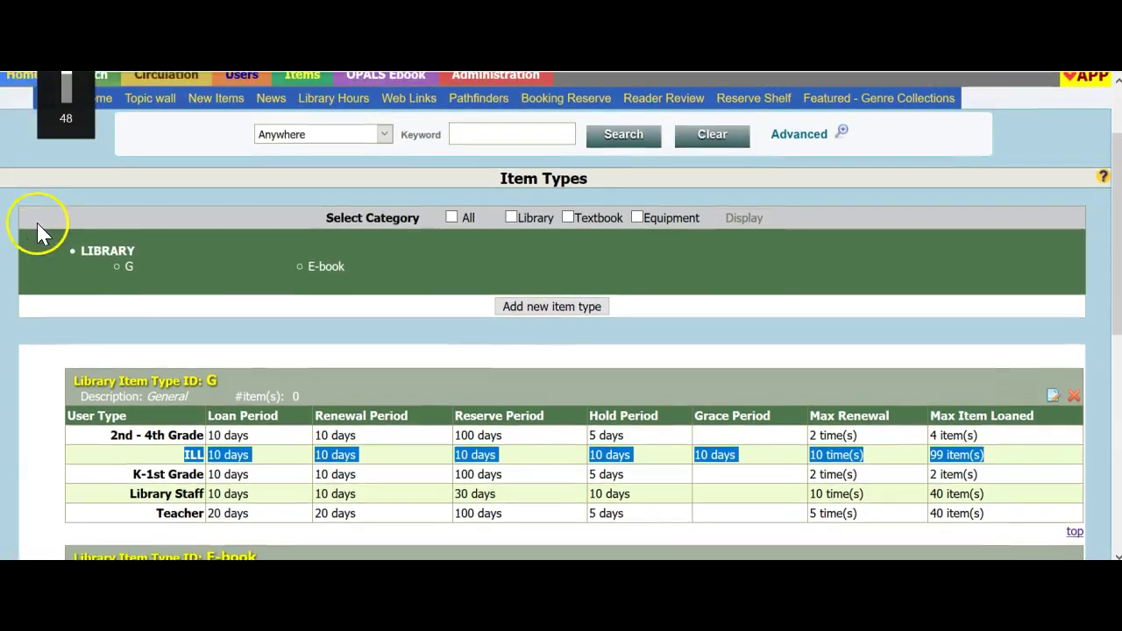
pyautogui.scroll(2, 413, 201)
pyautogui.moveTo(477, 163)
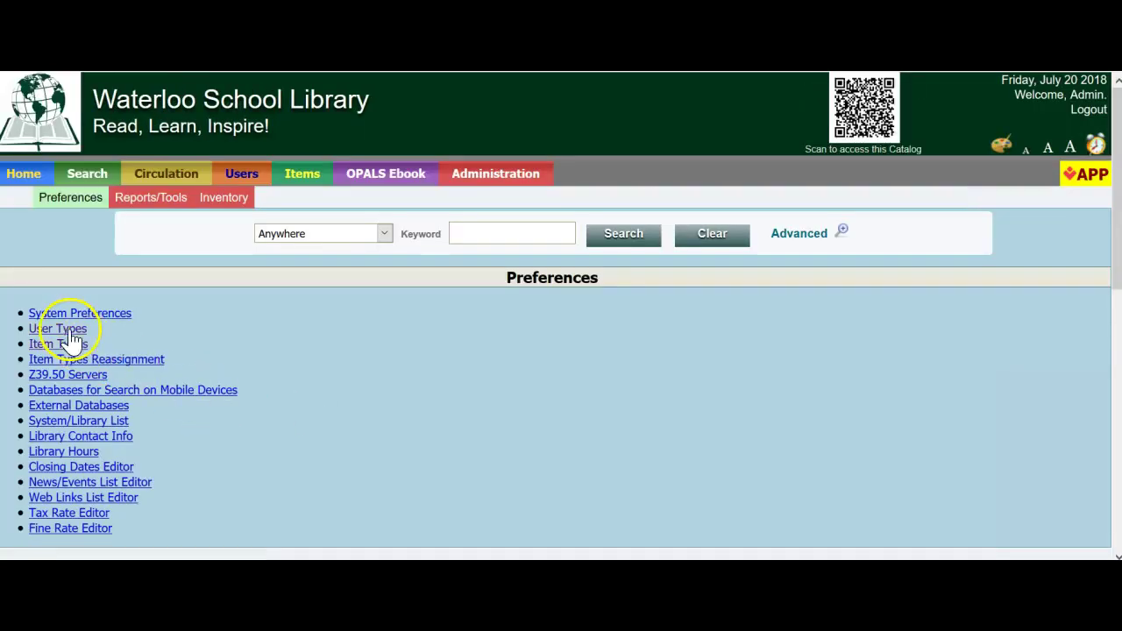
# Delete the ILL user type from User Types, confirming the deletion and success prompts
pyautogui.click(70, 333)
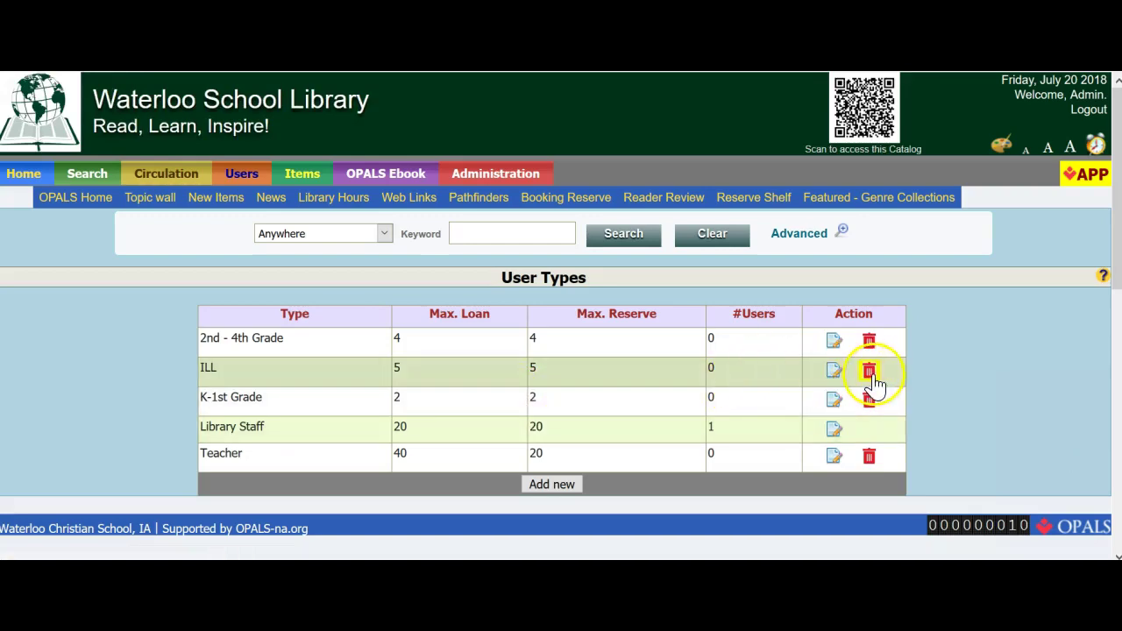
pyautogui.click(869, 371)
pyautogui.click(571, 295)
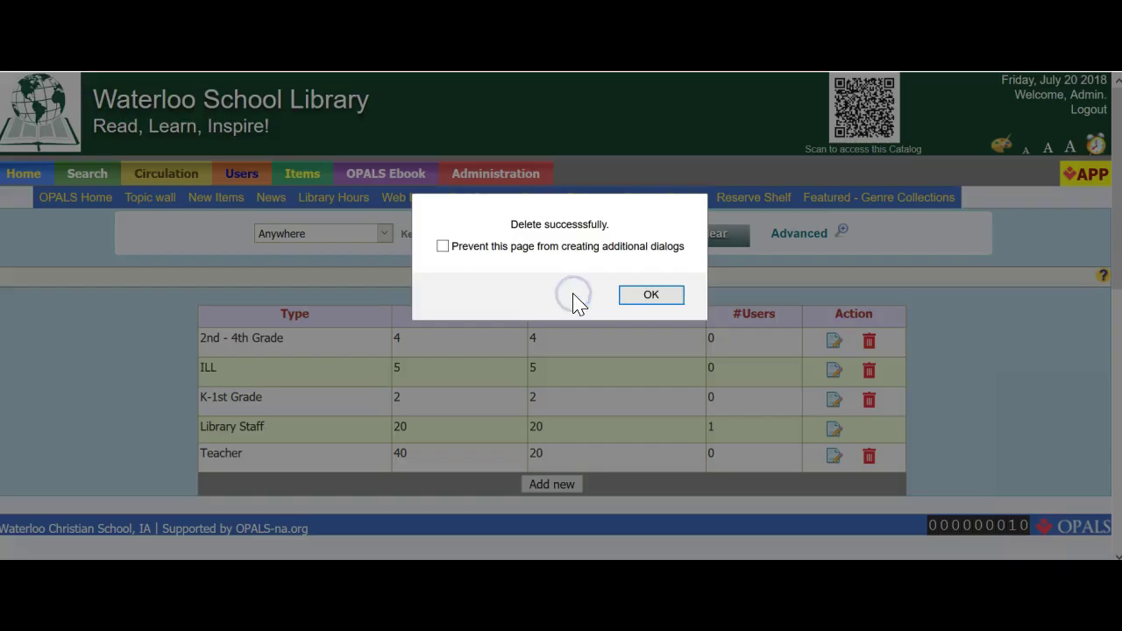
pyautogui.click(666, 296)
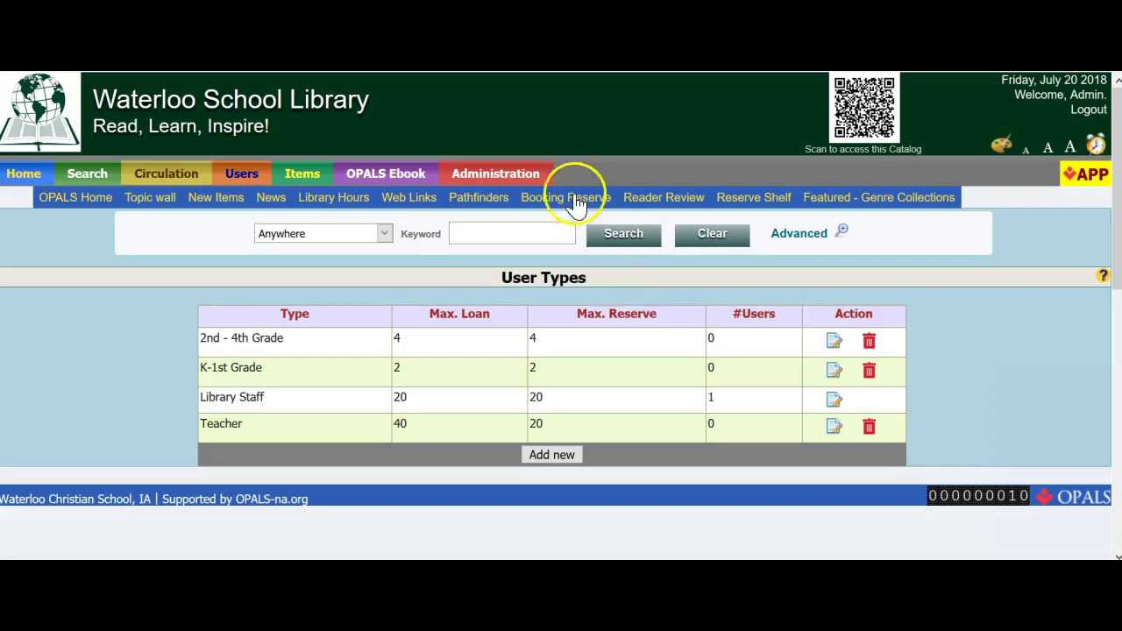
# Go to Administration > Preferences > Item Types and check the tables no longer list ILL
pyautogui.moveTo(504, 174)
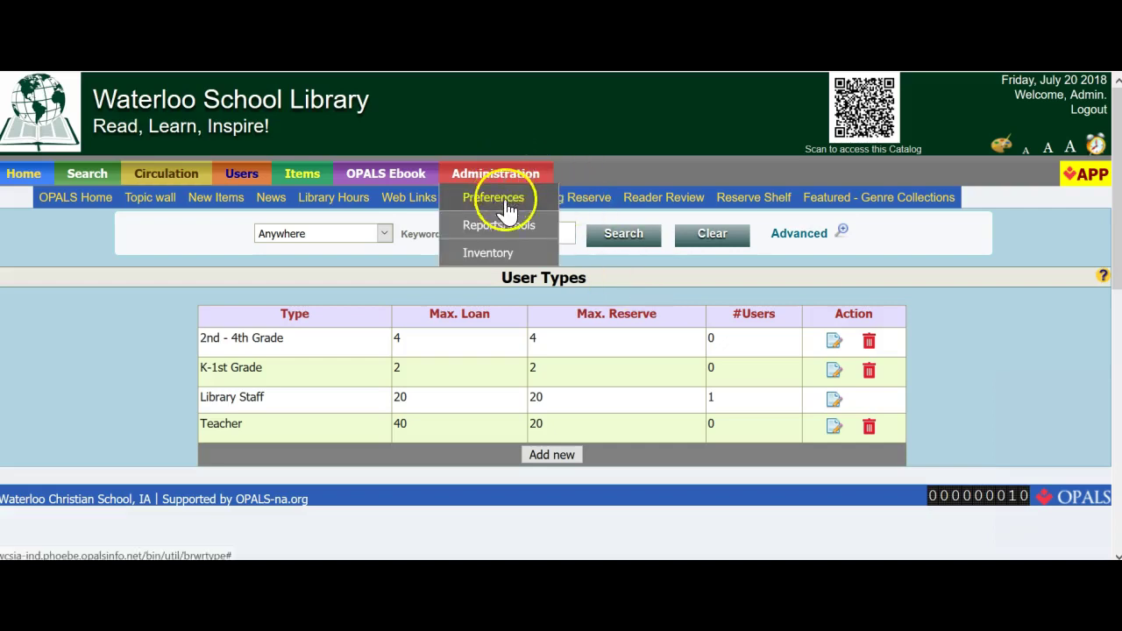
pyautogui.moveTo(461, 282); pyautogui.dragTo(612, 279)
pyautogui.click(624, 279)
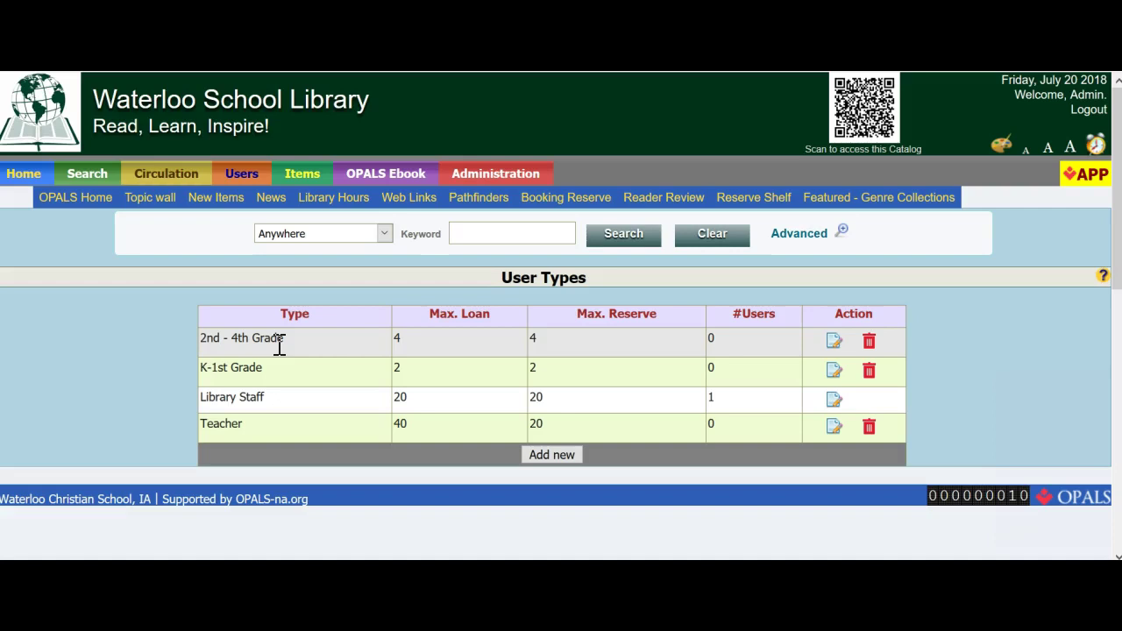
pyautogui.moveTo(526, 168)
pyautogui.click(507, 200)
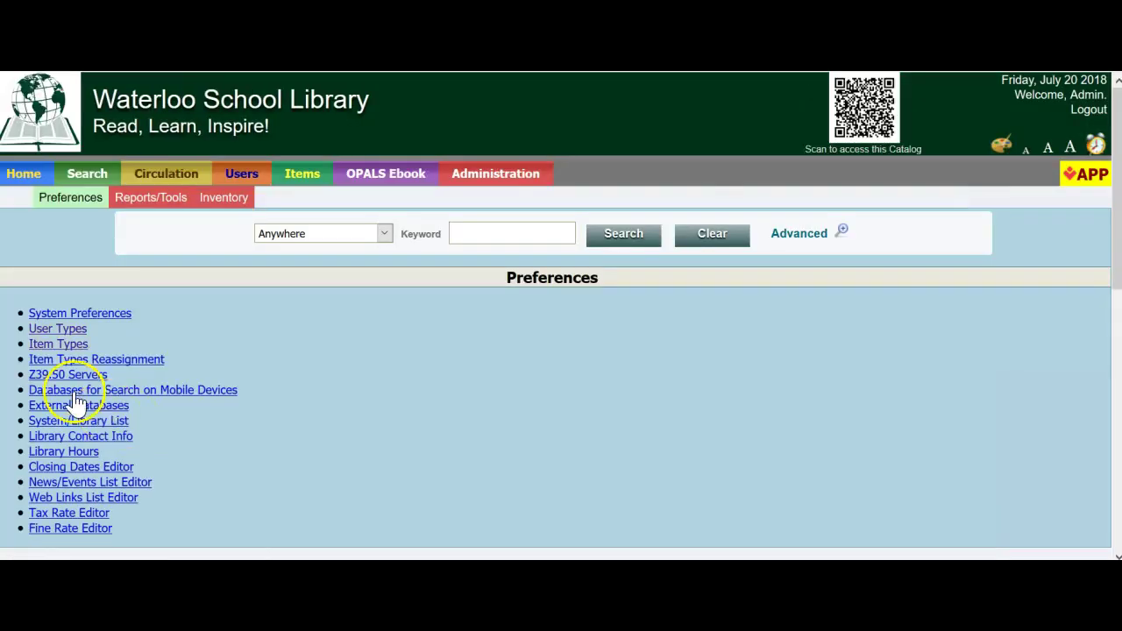
pyautogui.click(74, 345)
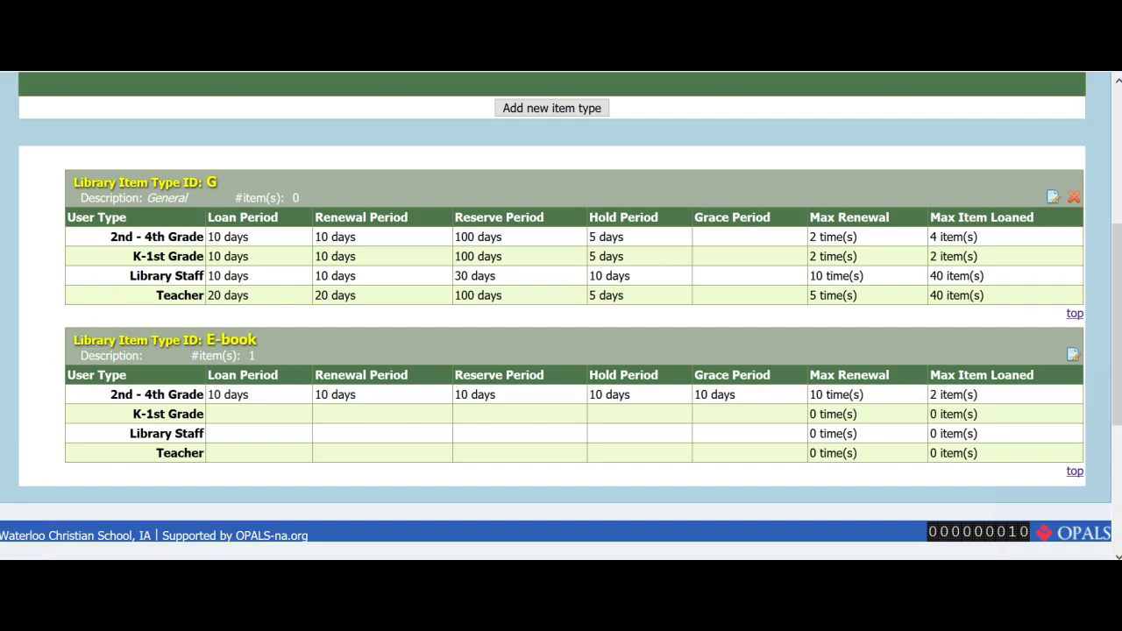
pyautogui.scroll(3, 576, 363)
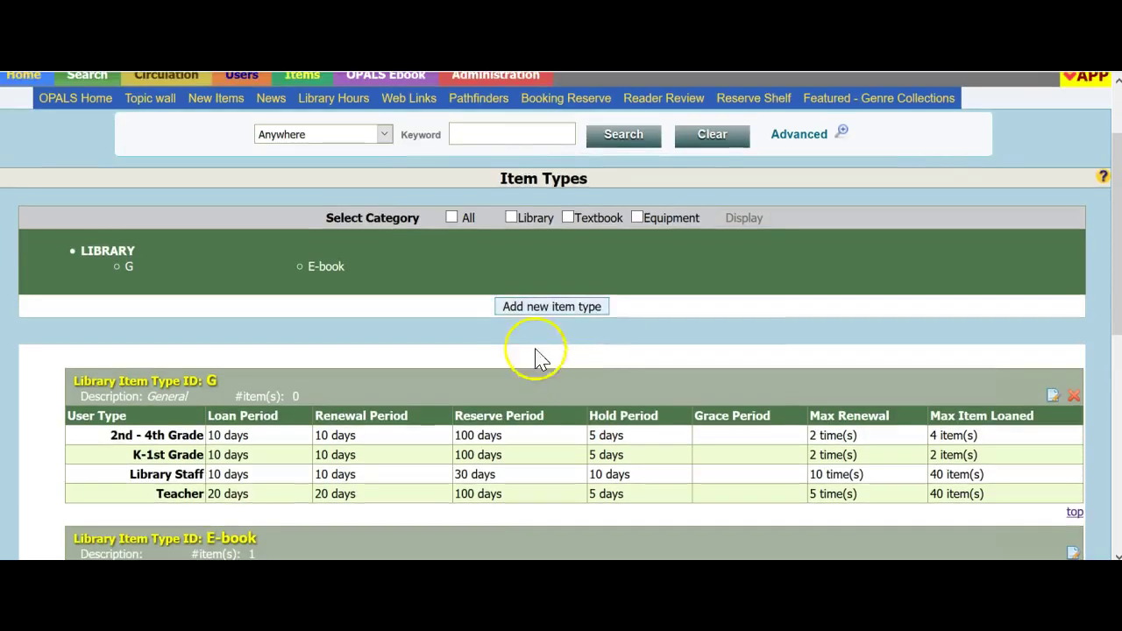
pyautogui.scroll(2, 537, 142)
pyautogui.moveTo(496, 171)
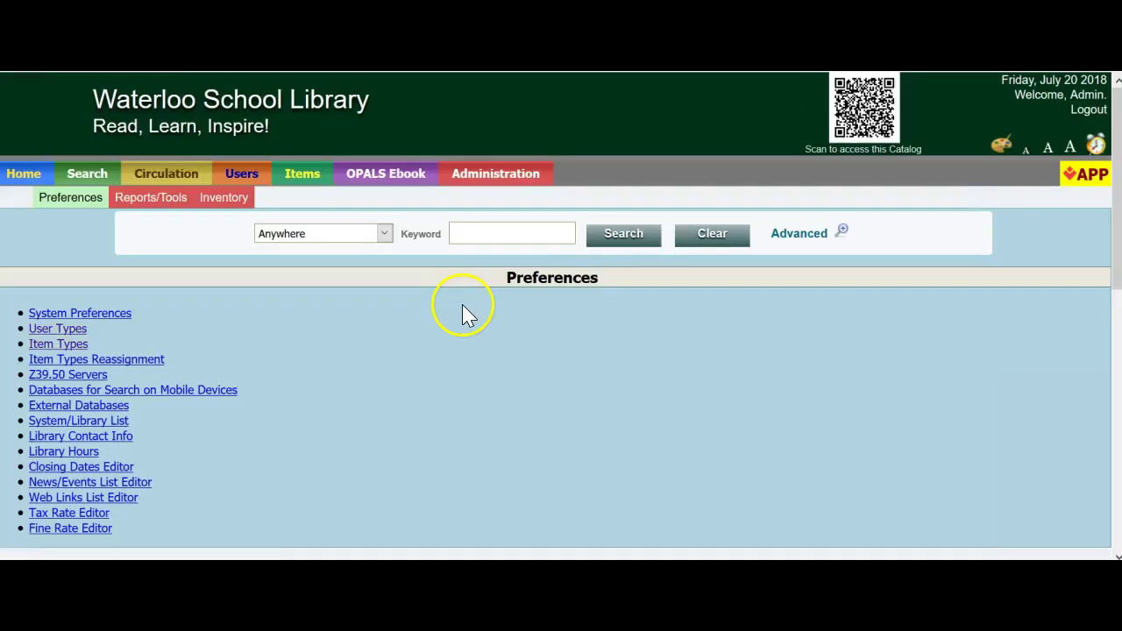
# Open System Preferences and scroll down to section 3, Overdue & Fine Management
pyautogui.moveTo(478, 172)
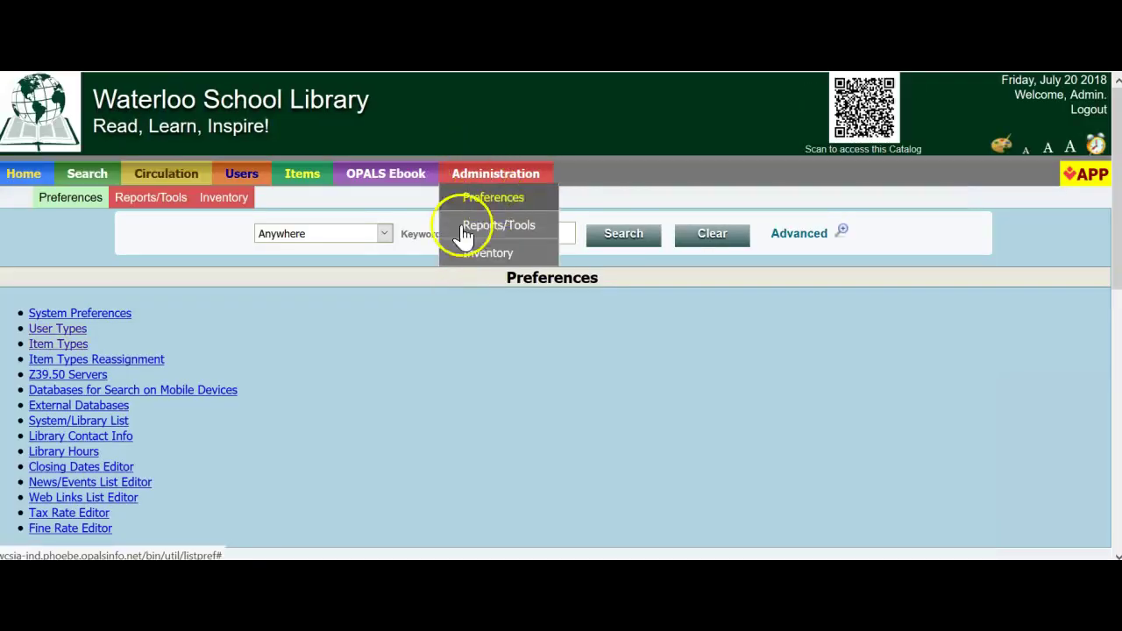
pyautogui.click(103, 318)
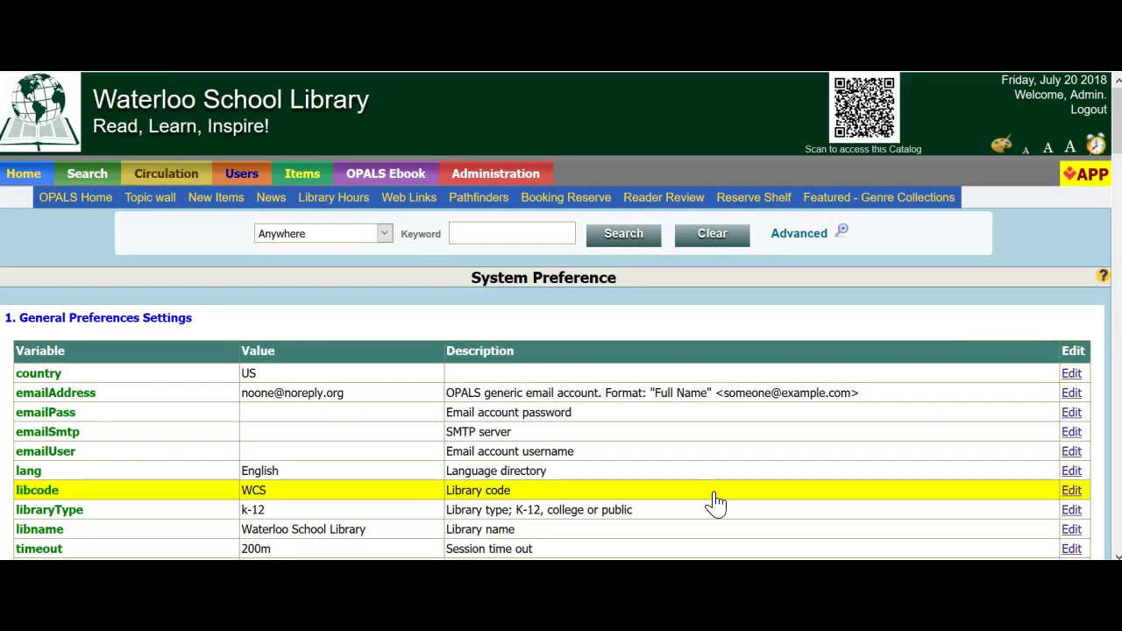
pyautogui.scroll(-5, 715, 502)
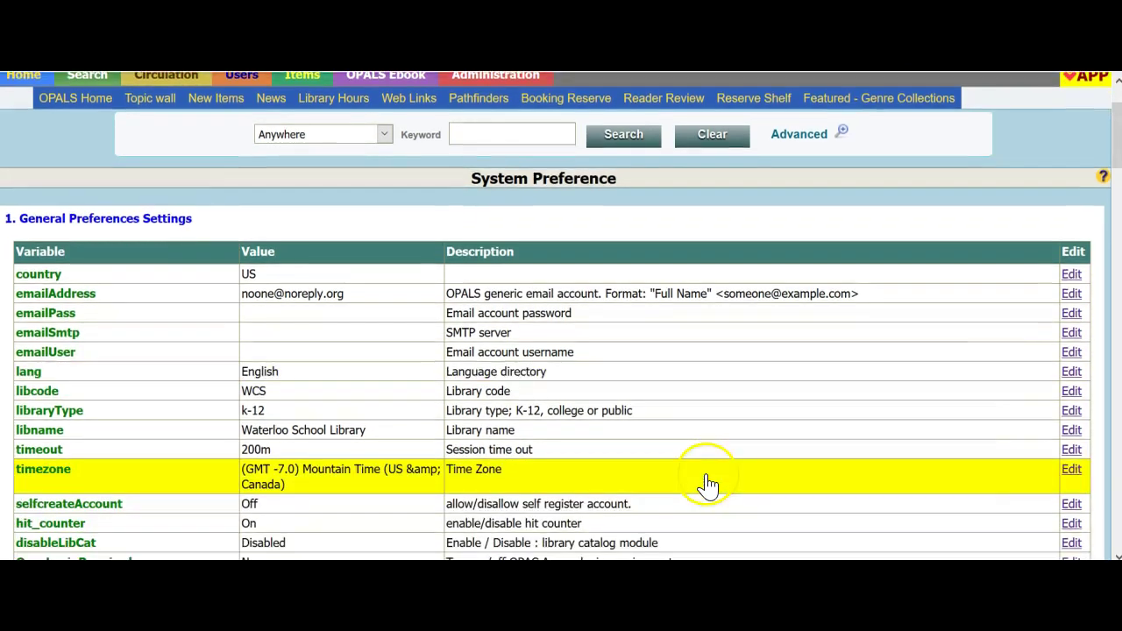
pyautogui.scroll(-5, 714, 456)
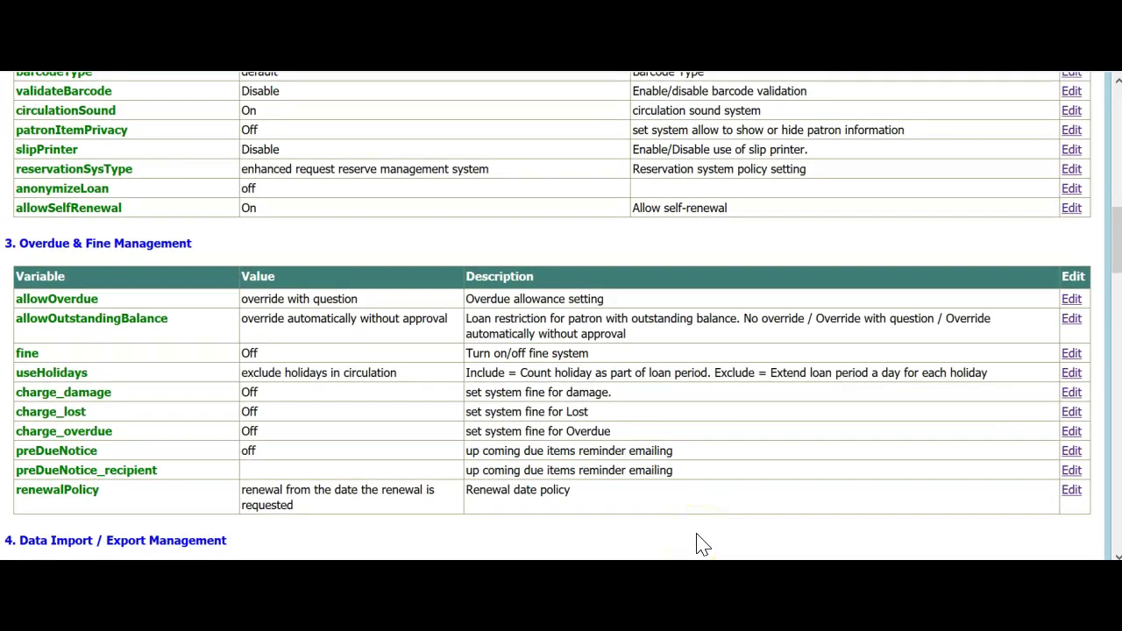
# Keep allowOverdue at 'override with question'
pyautogui.click(342, 305)
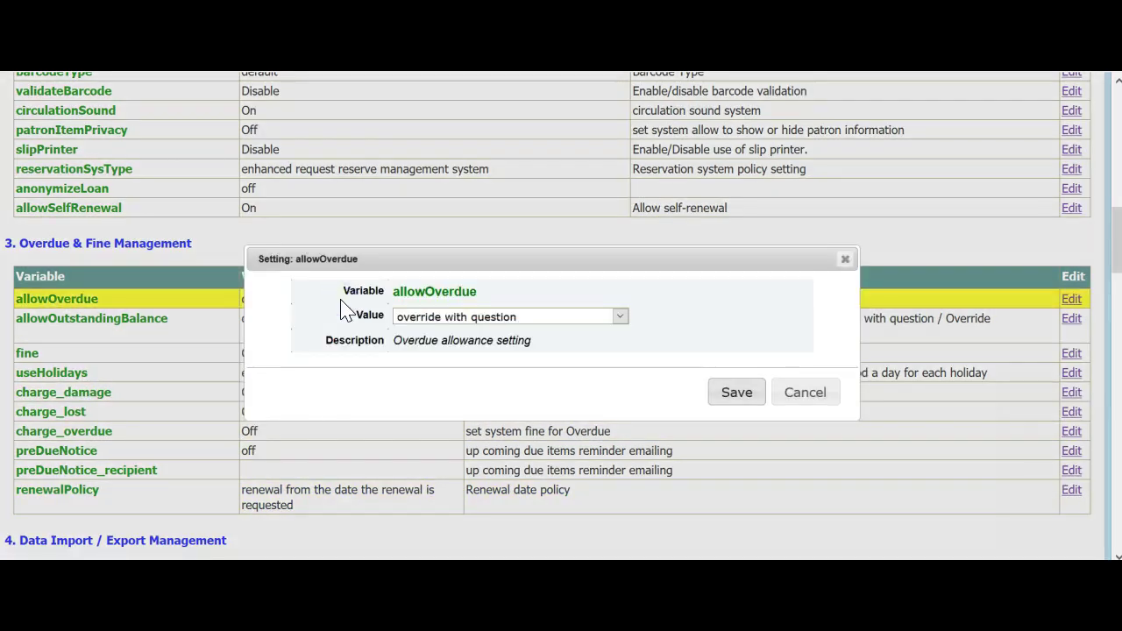
pyautogui.click(620, 318)
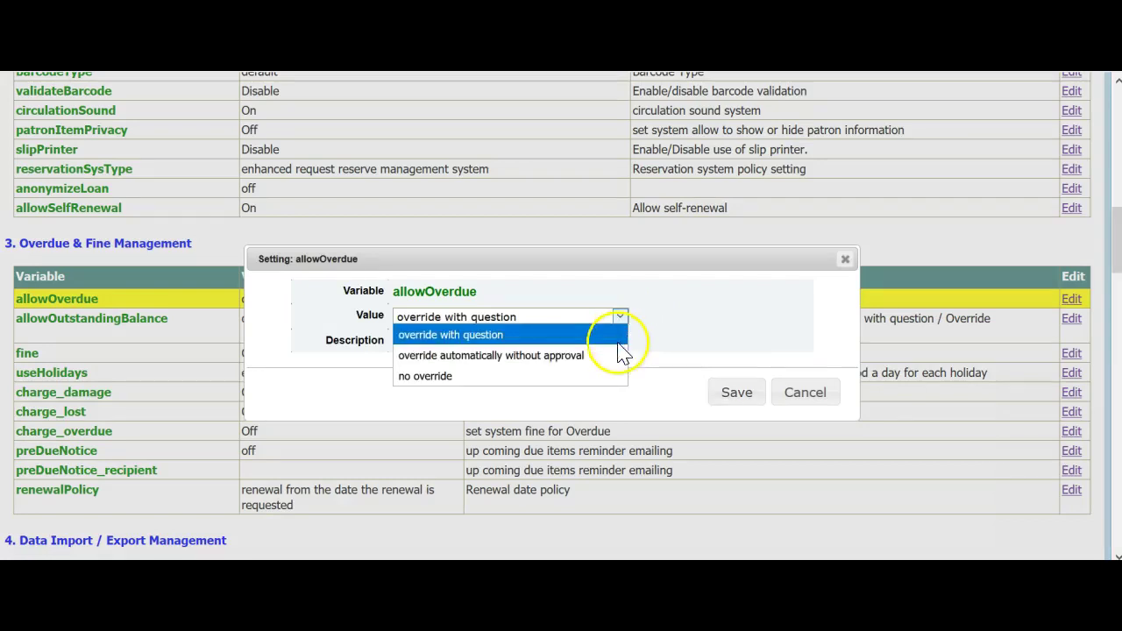
pyautogui.click(498, 337)
pyautogui.click(737, 395)
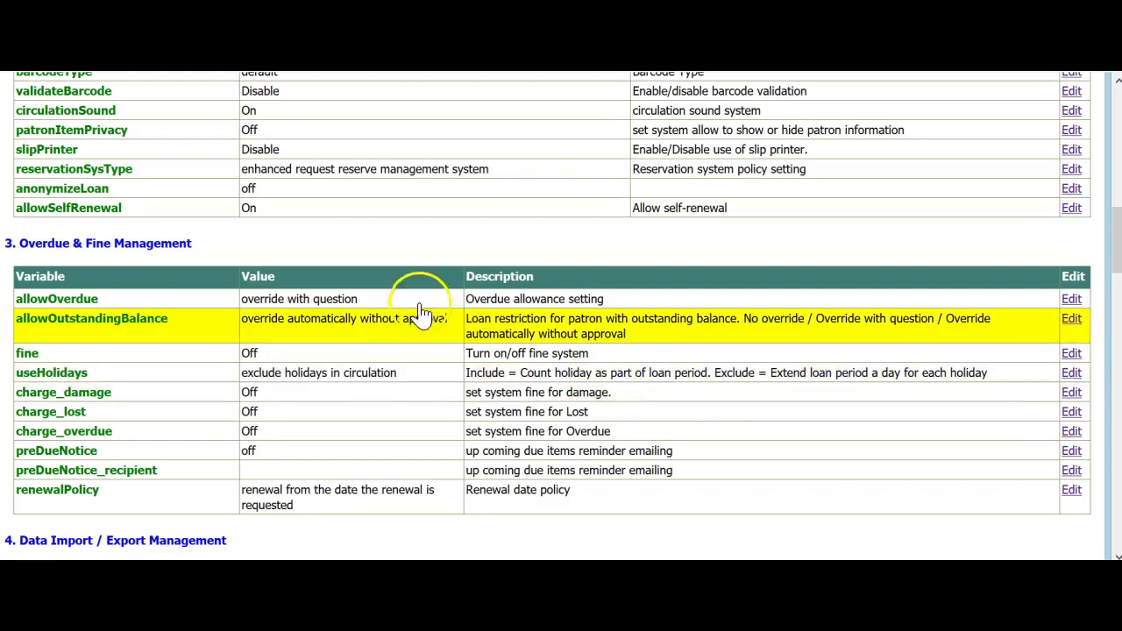
pyautogui.click(300, 298)
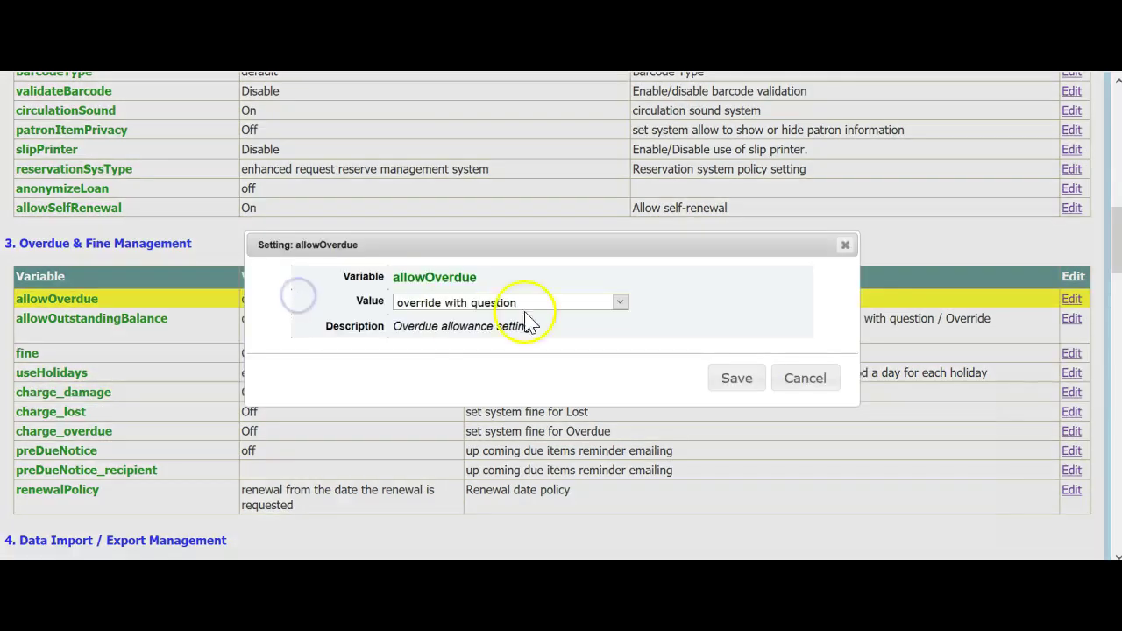
pyautogui.click(620, 302)
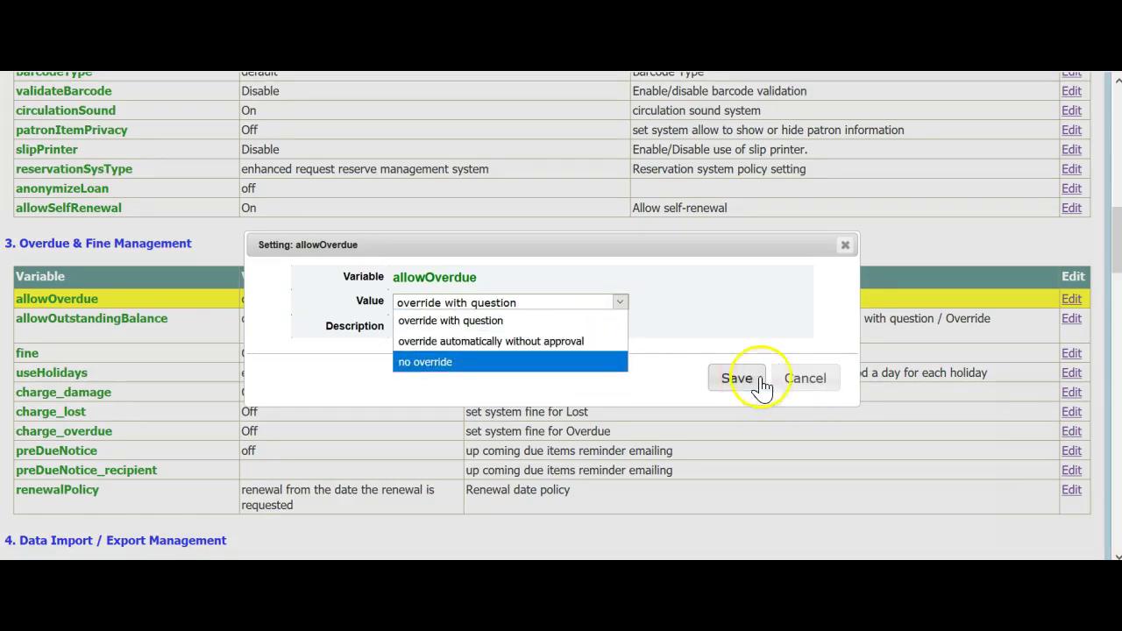
pyautogui.click(793, 379)
pyautogui.click(796, 379)
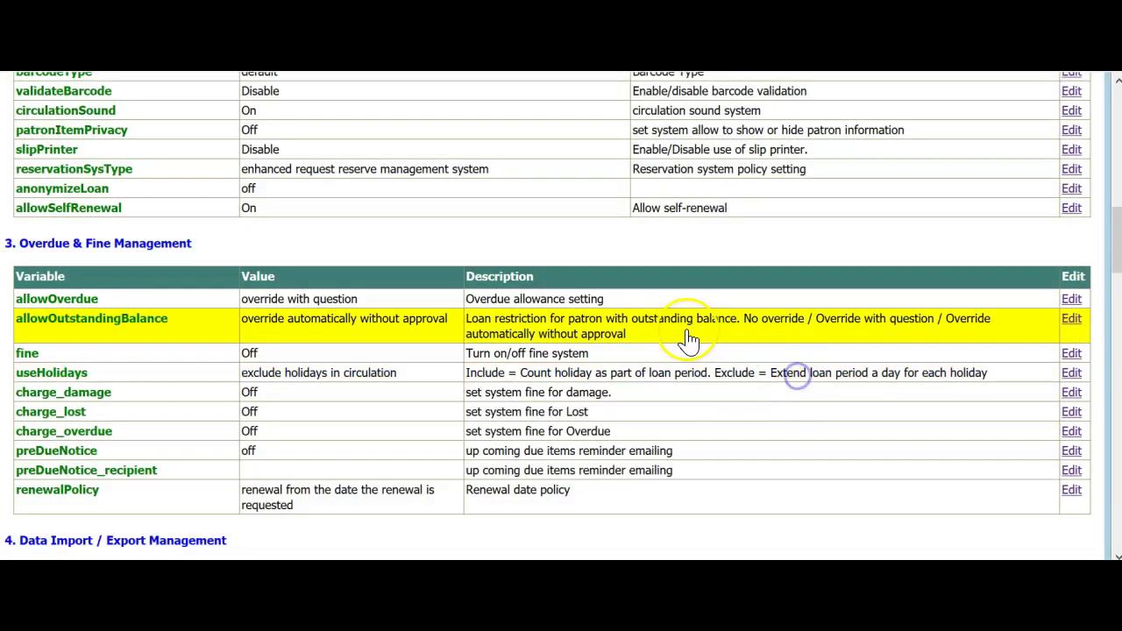
# Change allowOutstandingBalance to 'override with question' and save it
pyautogui.click(349, 329)
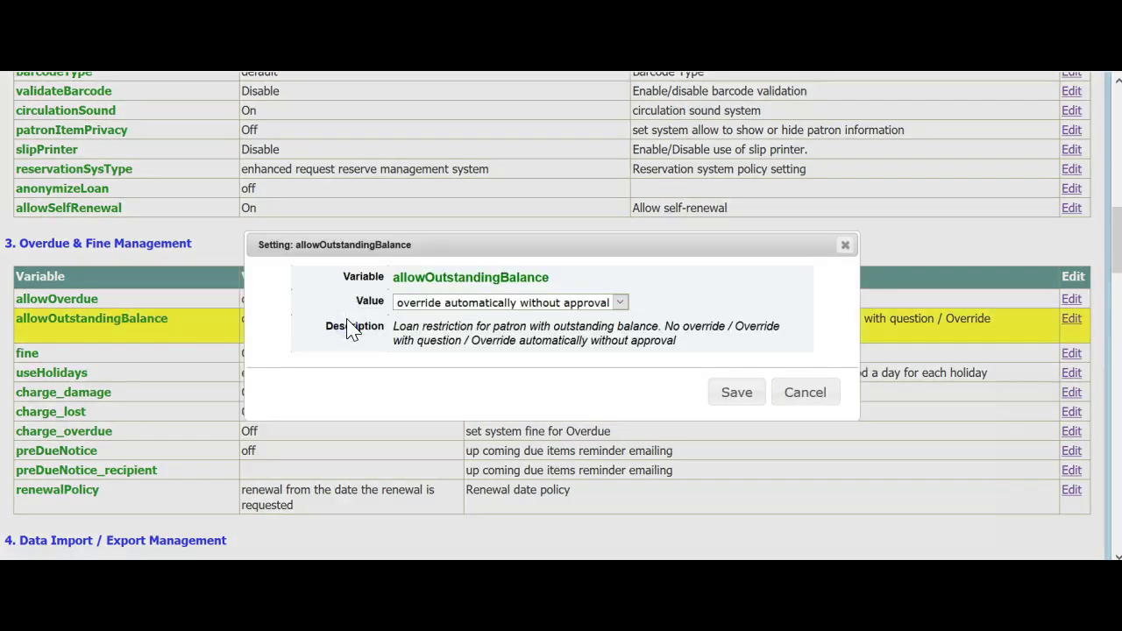
pyautogui.click(622, 303)
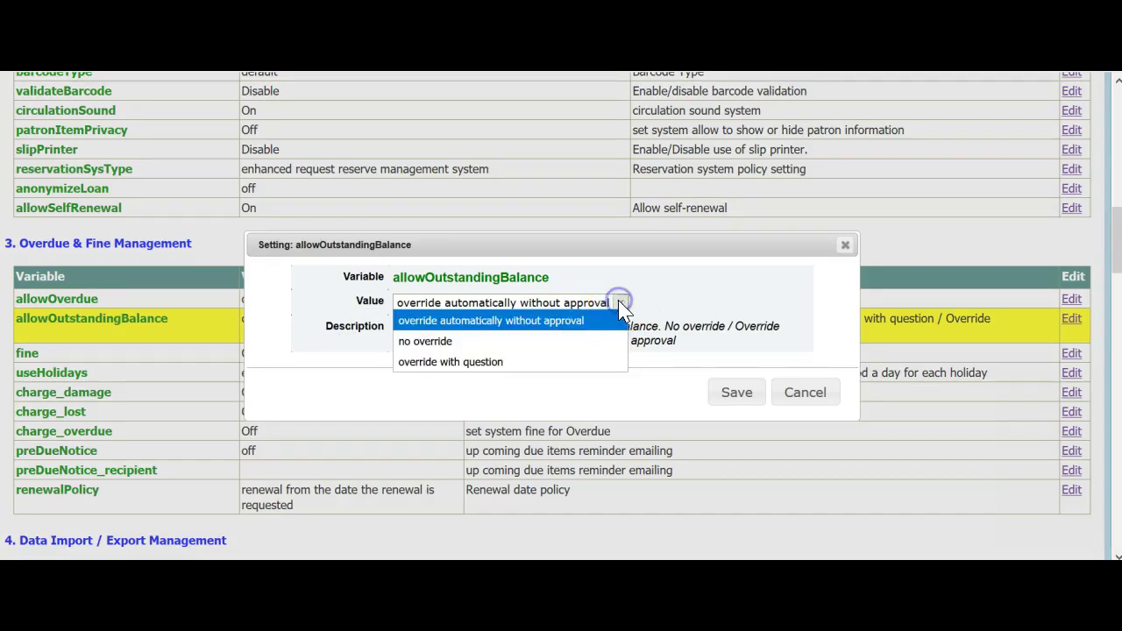
pyautogui.click(494, 363)
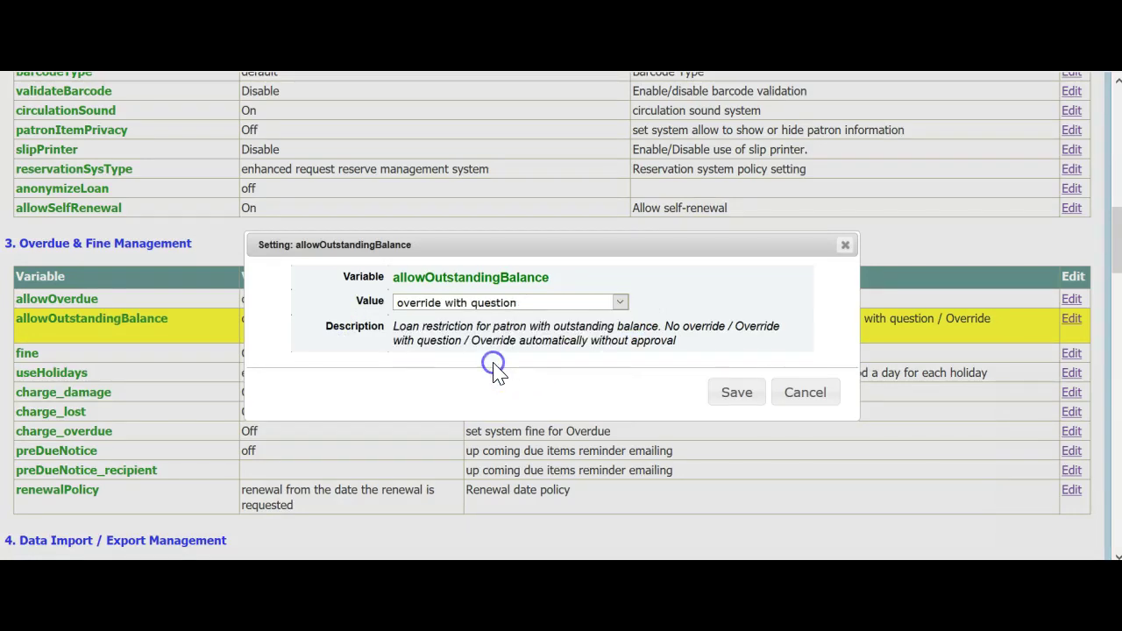
pyautogui.click(739, 397)
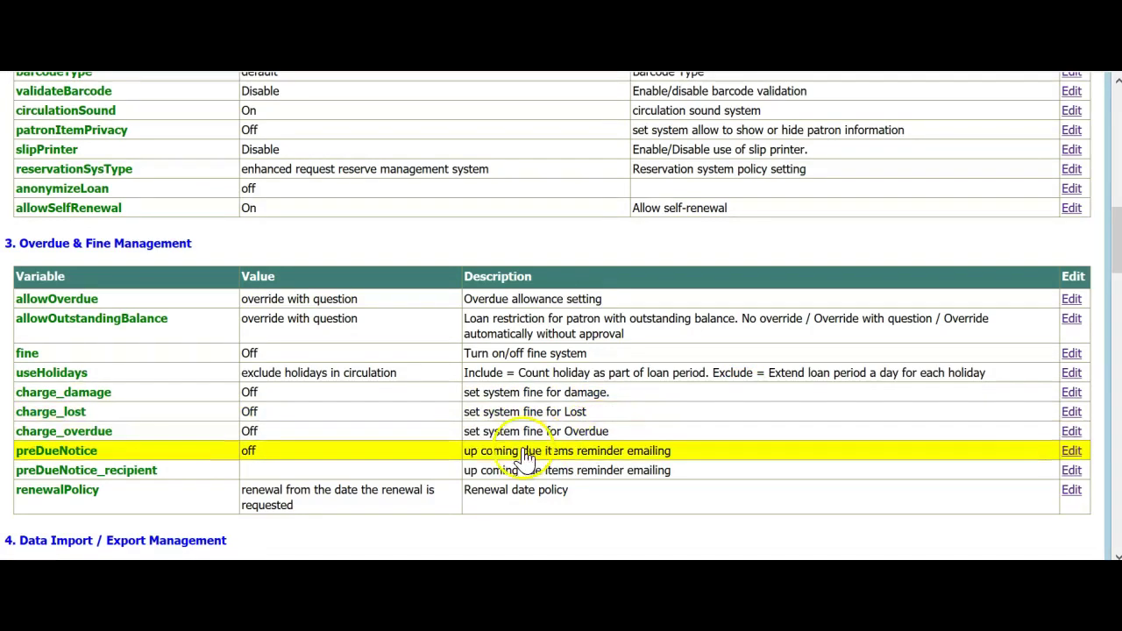
# Switch the fine setting and charge_damage to On and save each
pyautogui.click(313, 354)
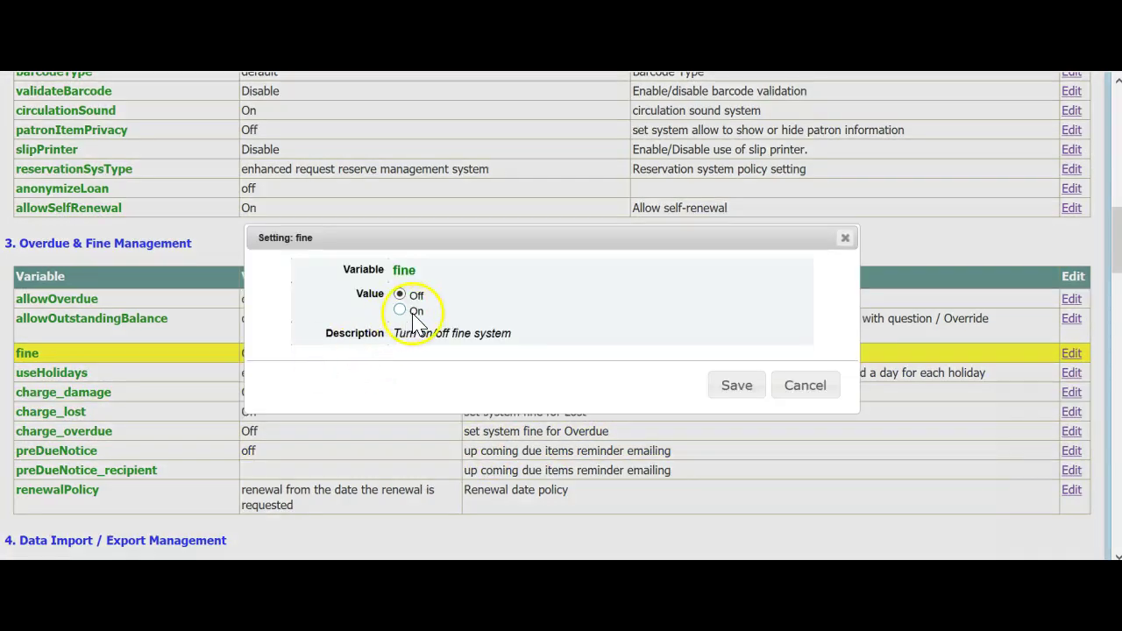
pyautogui.click(401, 313)
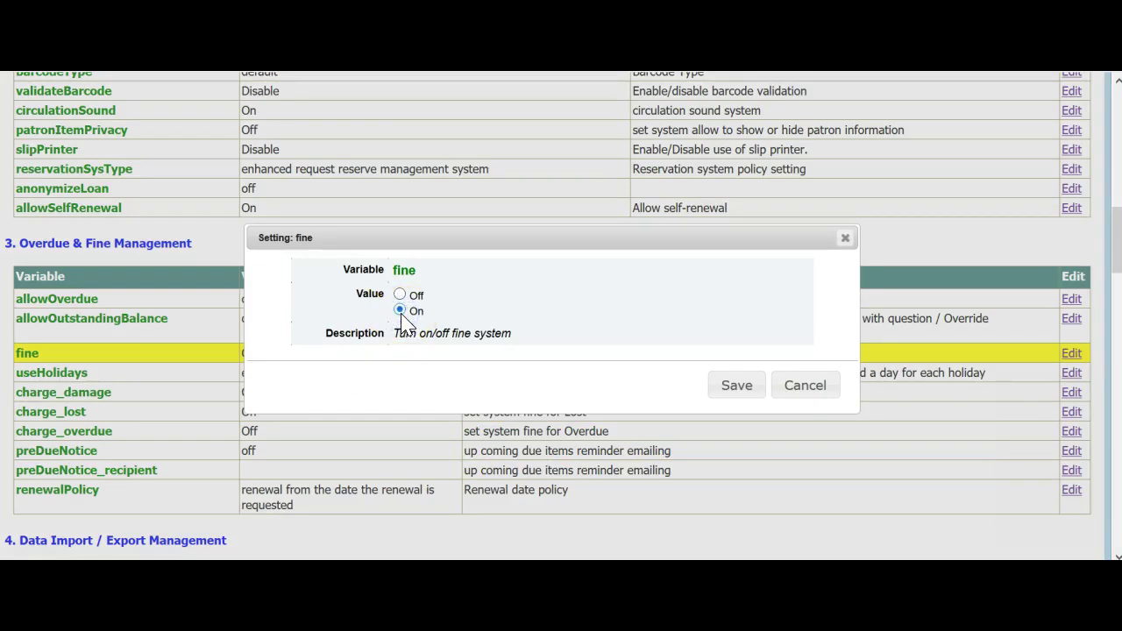
pyautogui.click(741, 392)
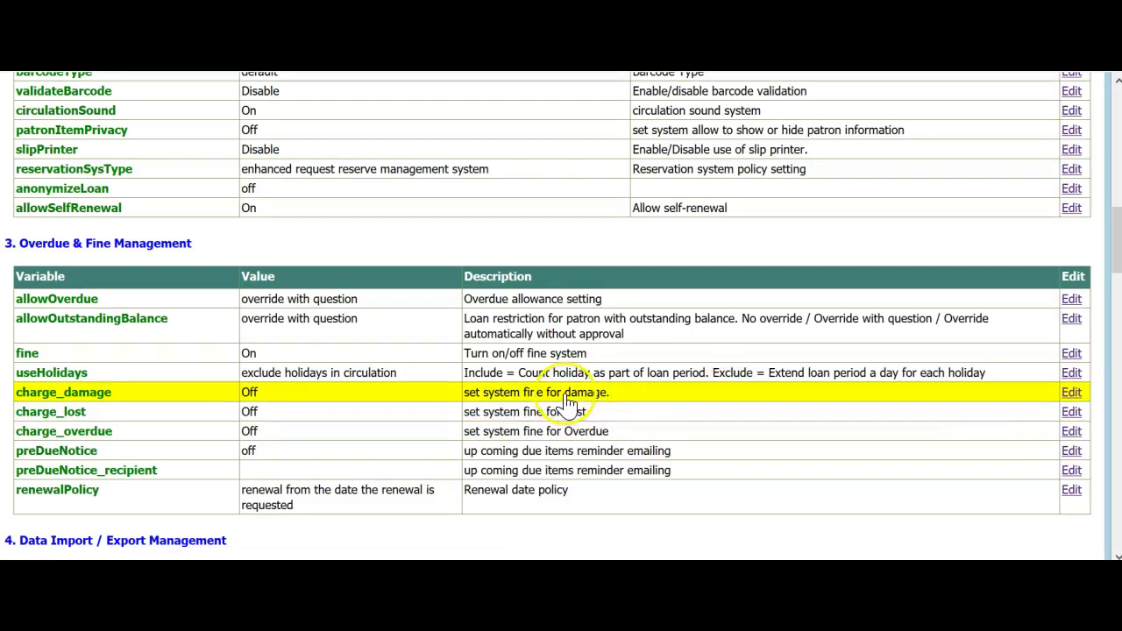
pyautogui.click(298, 392)
pyautogui.click(289, 395)
pyautogui.click(392, 307)
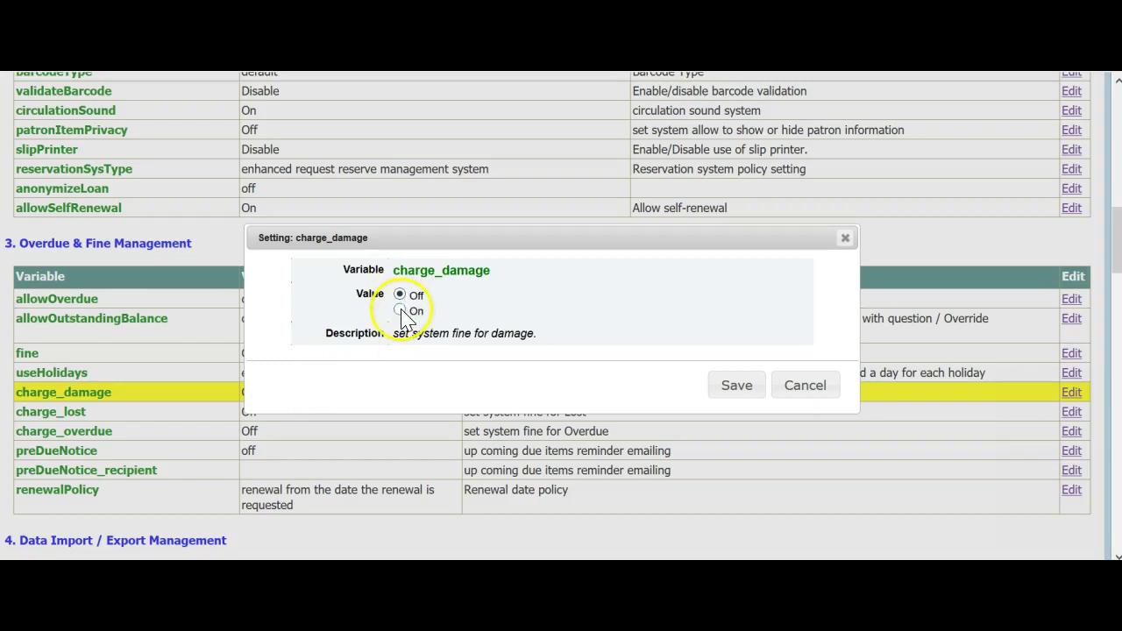
pyautogui.click(401, 311)
pyautogui.click(735, 392)
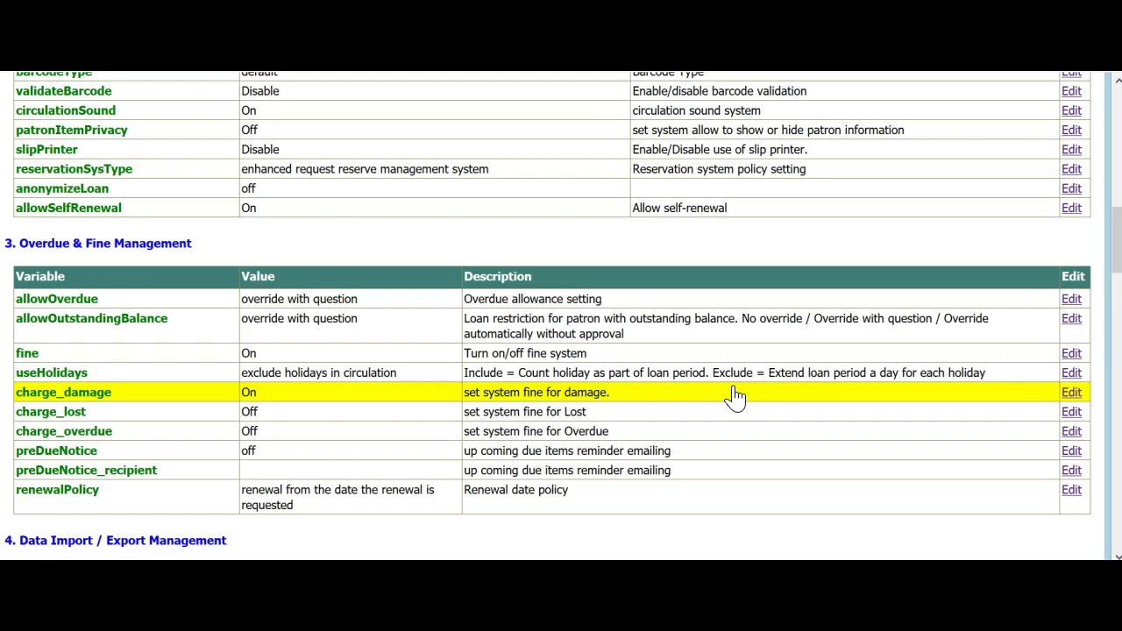
# Switch charge_lost and charge_overdue to On and save each
pyautogui.click(268, 413)
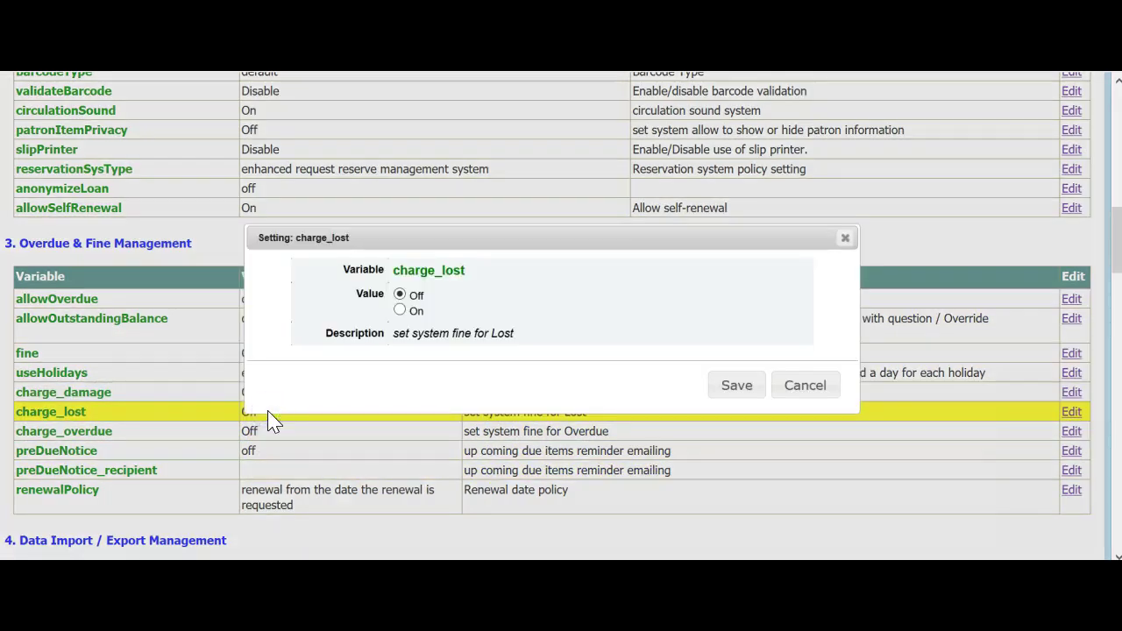
pyautogui.moveTo(409, 242); pyautogui.dragTo(427, 224)
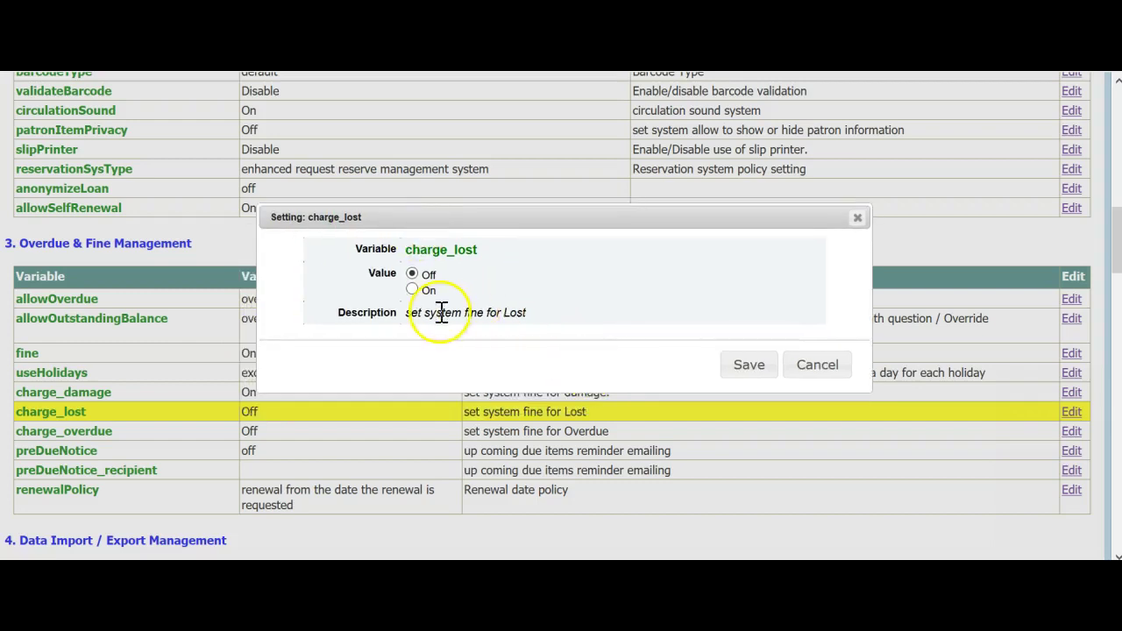
pyautogui.click(413, 291)
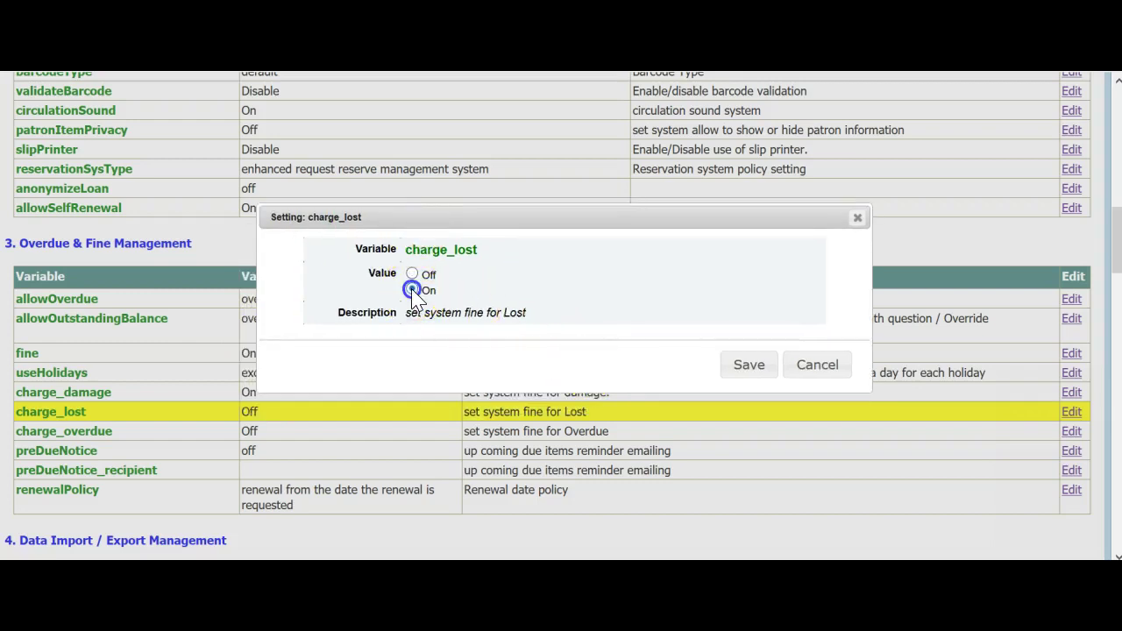
pyautogui.click(727, 366)
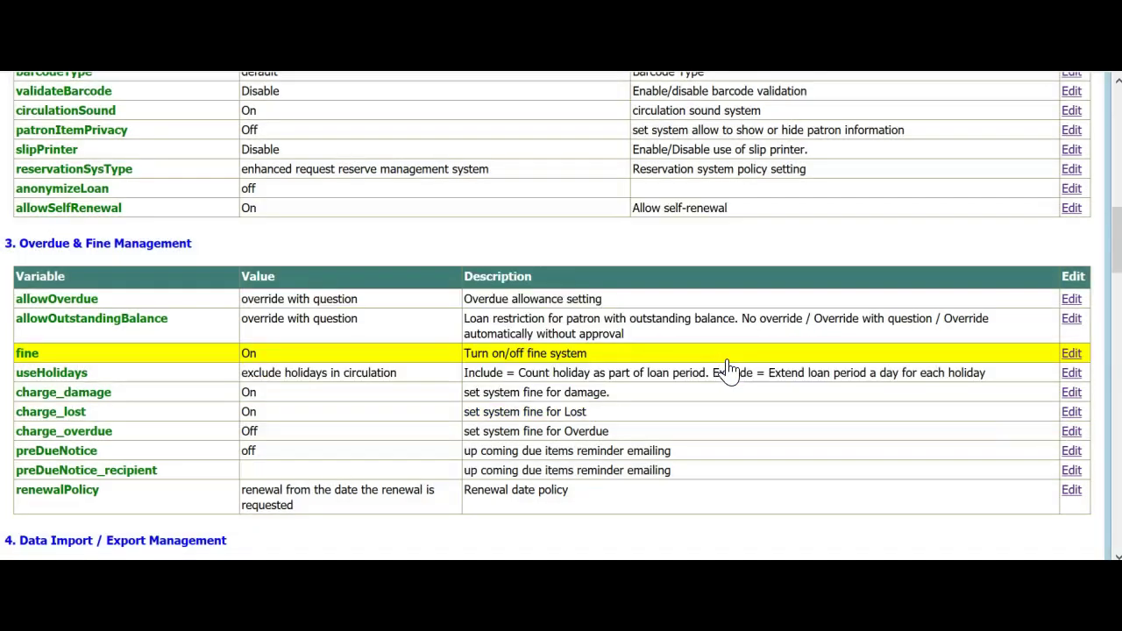
pyautogui.click(428, 439)
pyautogui.click(313, 438)
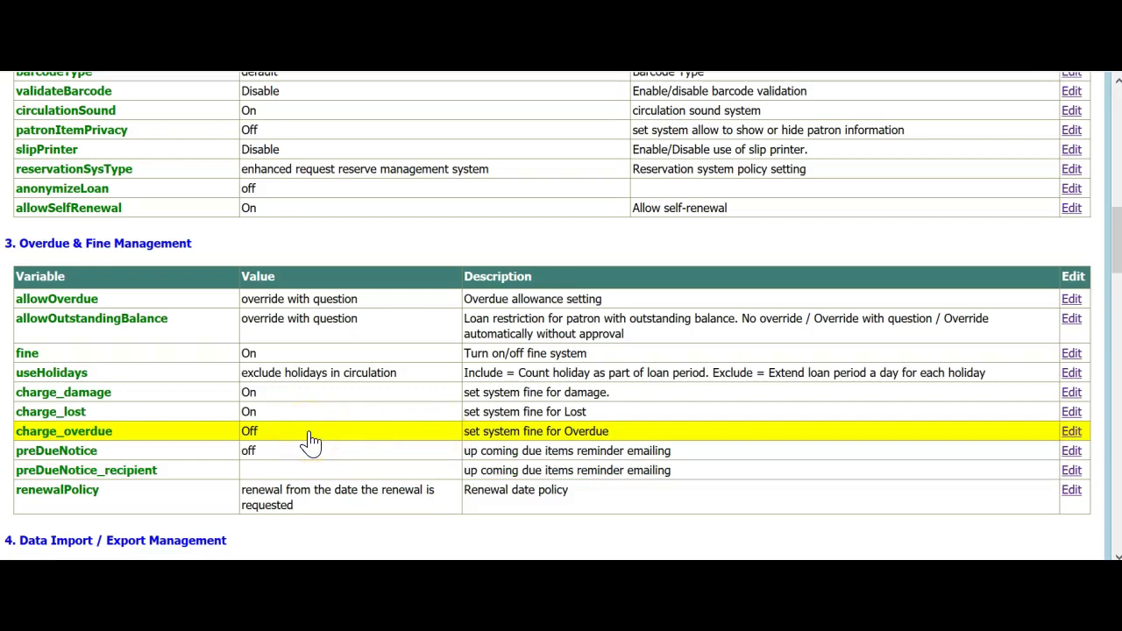
pyautogui.click(311, 438)
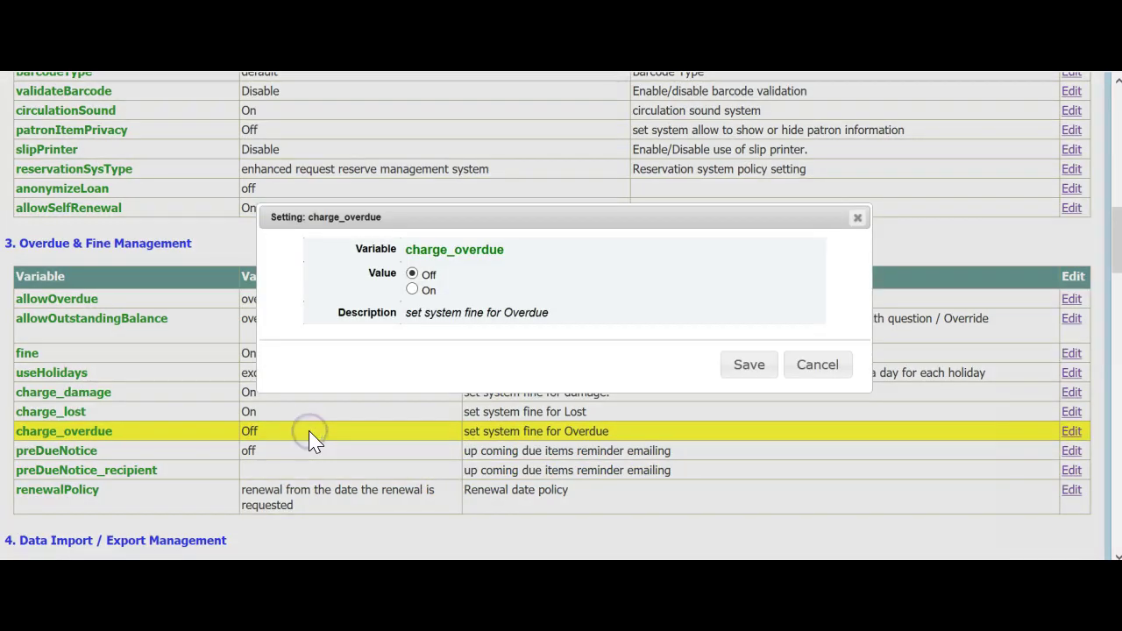
pyautogui.click(412, 289)
pyautogui.click(748, 367)
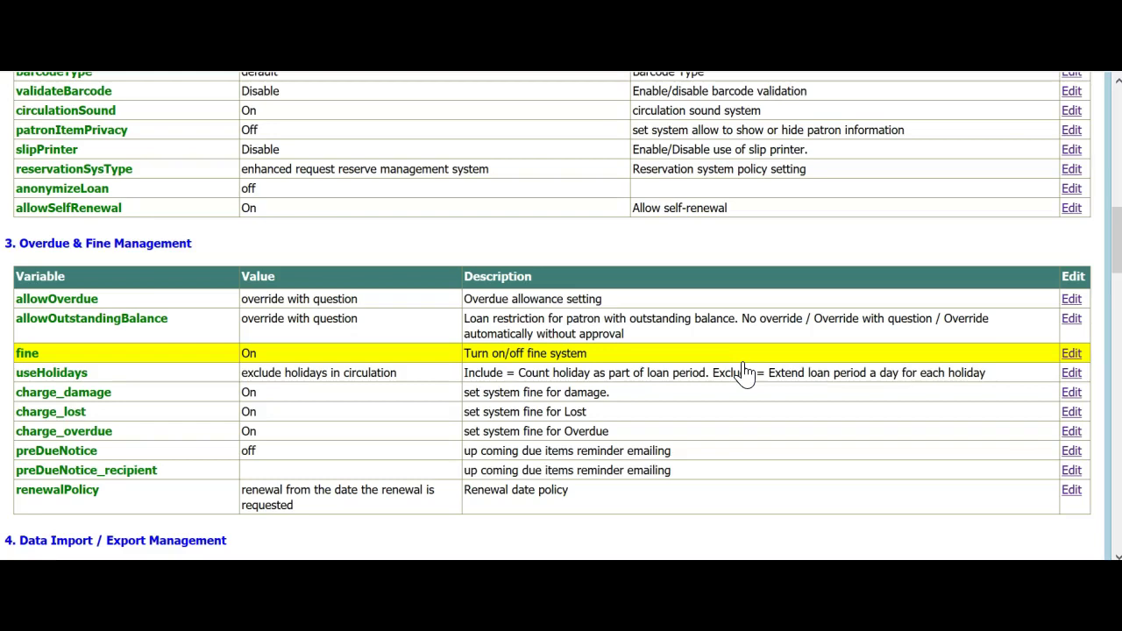
# Set the preDueNotice reminder to 3 days before the due date and save it
pyautogui.click(744, 373)
pyautogui.click(355, 454)
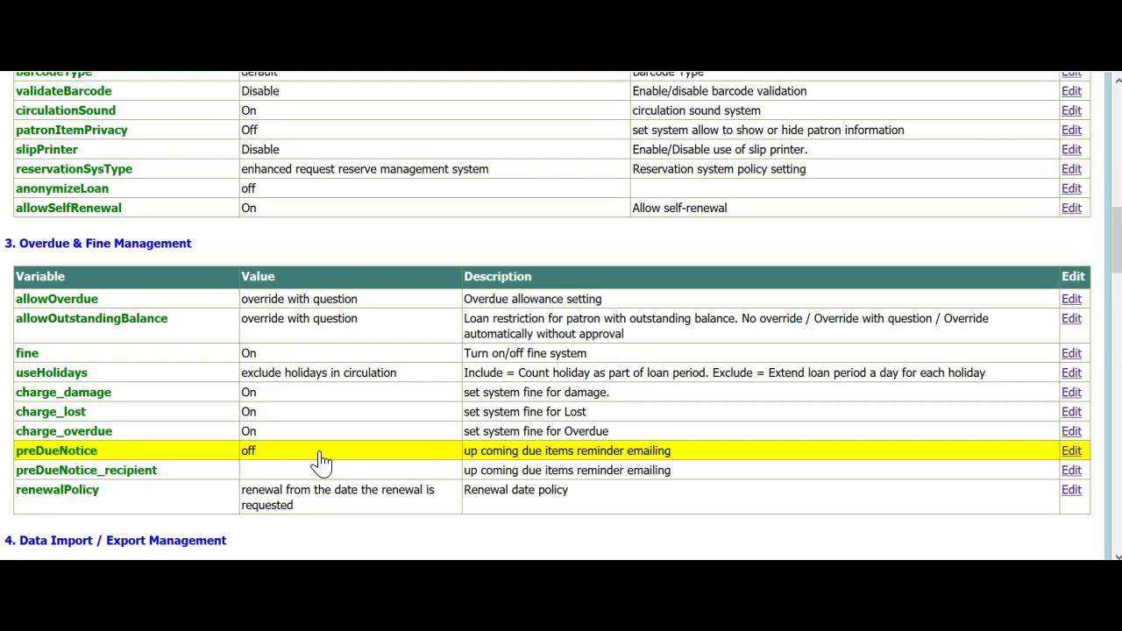
pyautogui.click(321, 458)
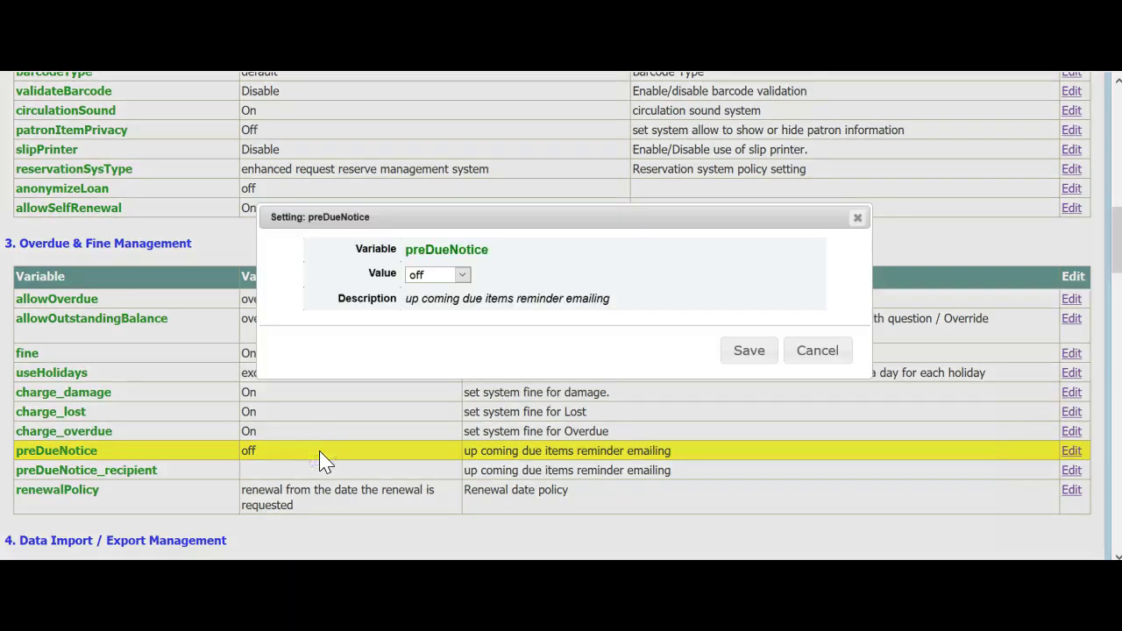
pyautogui.click(463, 275)
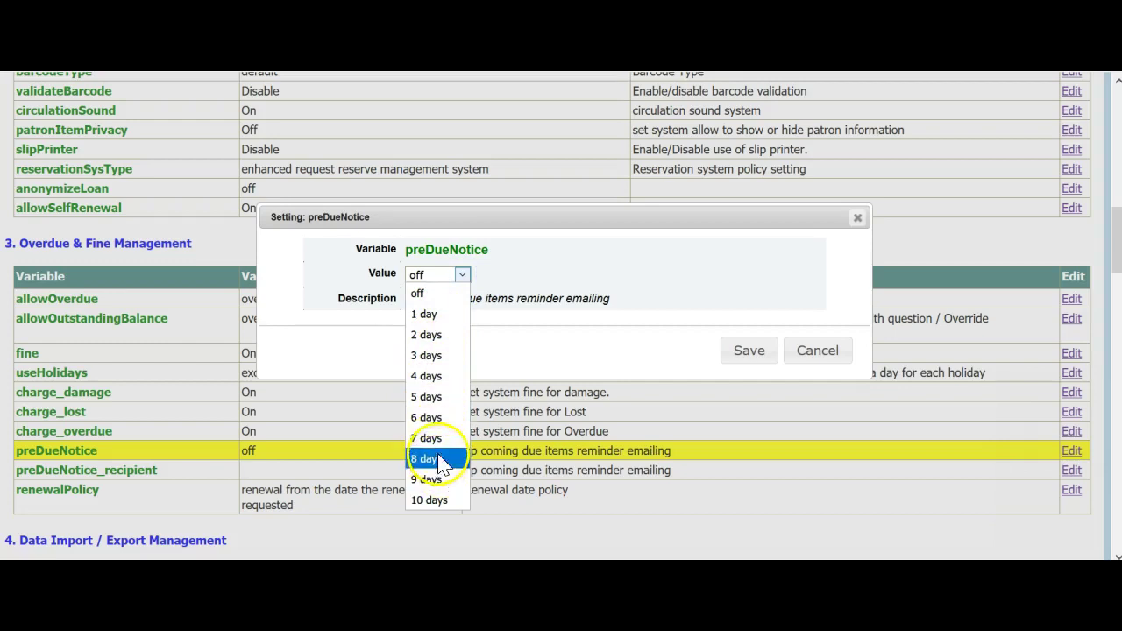
pyautogui.click(431, 355)
pyautogui.click(737, 355)
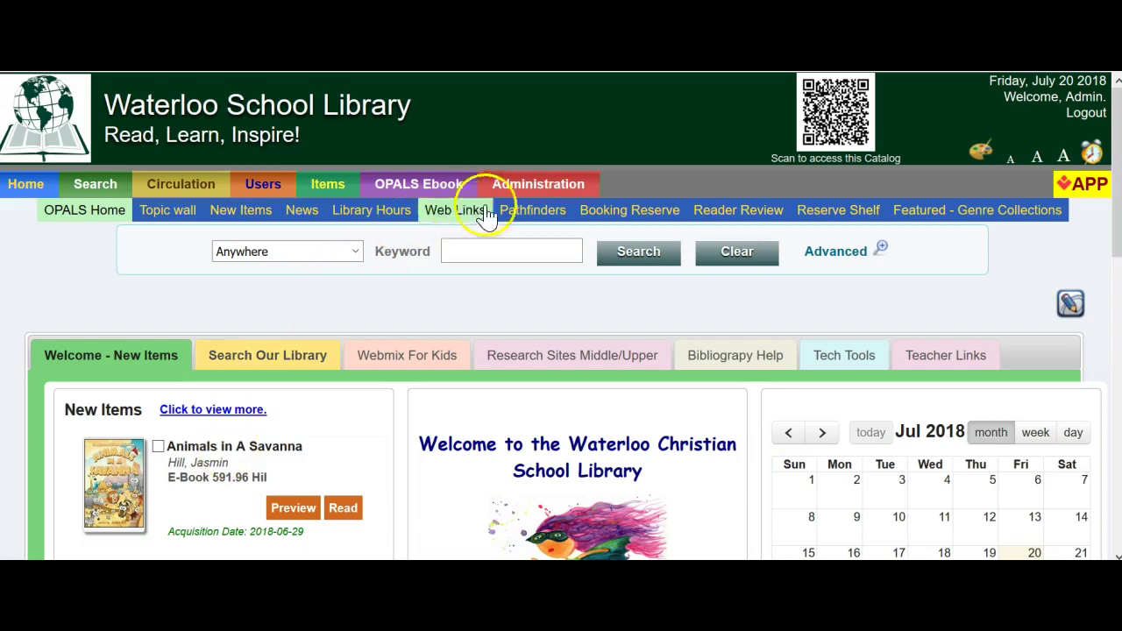
# Open the Fine Rate Editor from Preferences and review G items: 0.05 per day, 10.00 maximum
pyautogui.moveTo(531, 185)
pyautogui.click(536, 214)
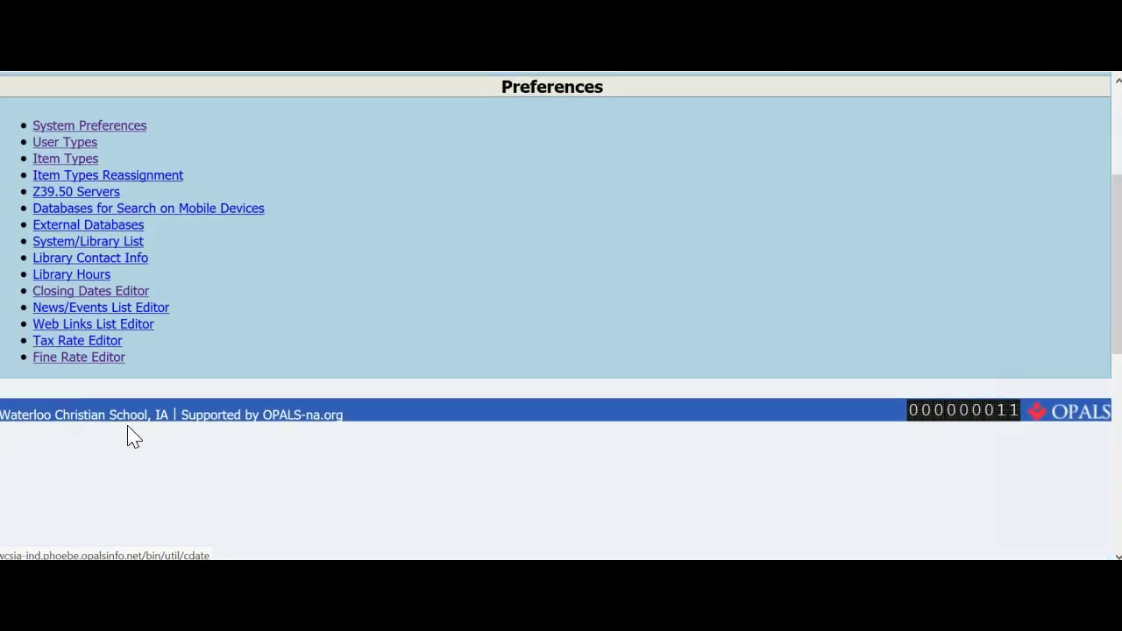
pyautogui.click(37, 359)
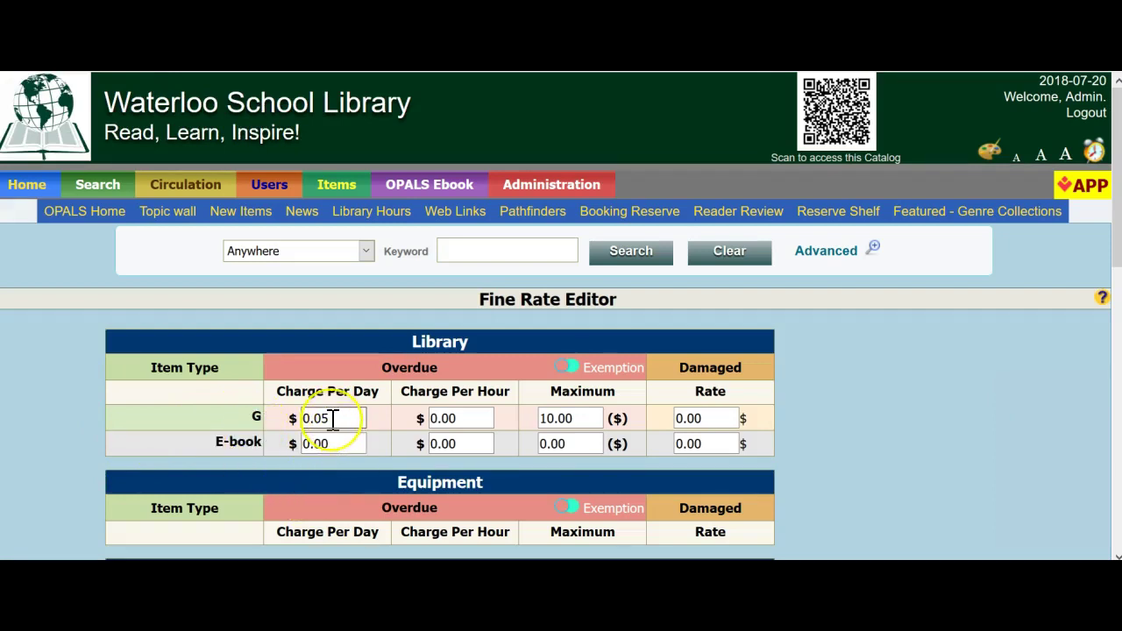
pyautogui.moveTo(335, 419); pyautogui.dragTo(290, 418)
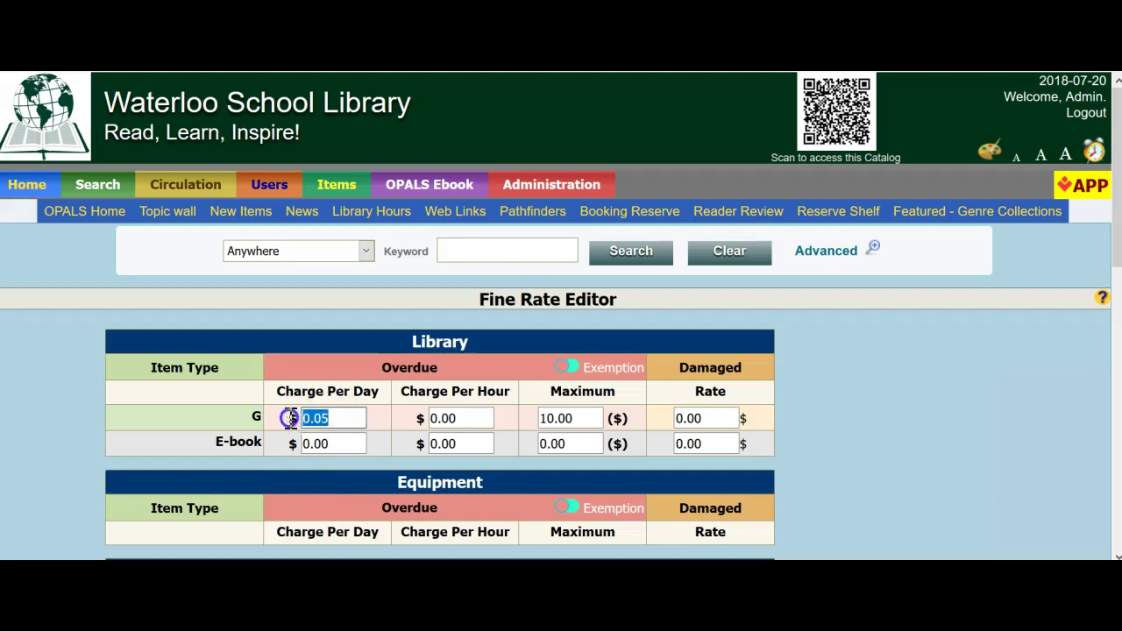
pyautogui.click(376, 450)
pyautogui.moveTo(586, 418); pyautogui.dragTo(530, 418)
pyautogui.click(506, 425)
# Open the library overdue exemptions and mark Teacher as exempt from overdue fines
pyautogui.click(570, 367)
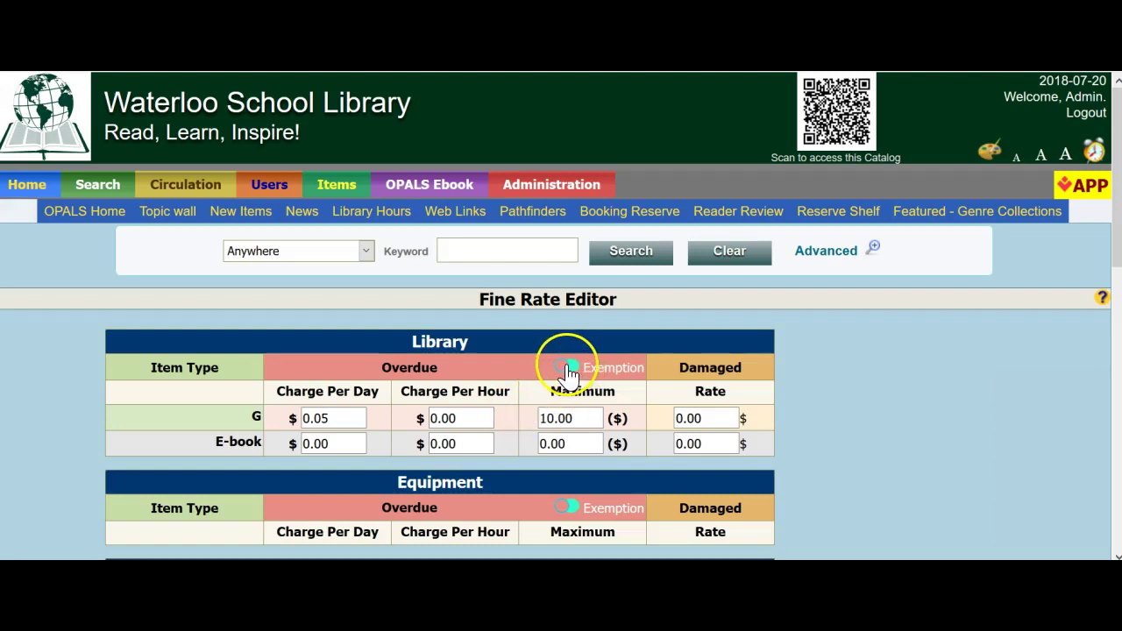
pyautogui.click(568, 373)
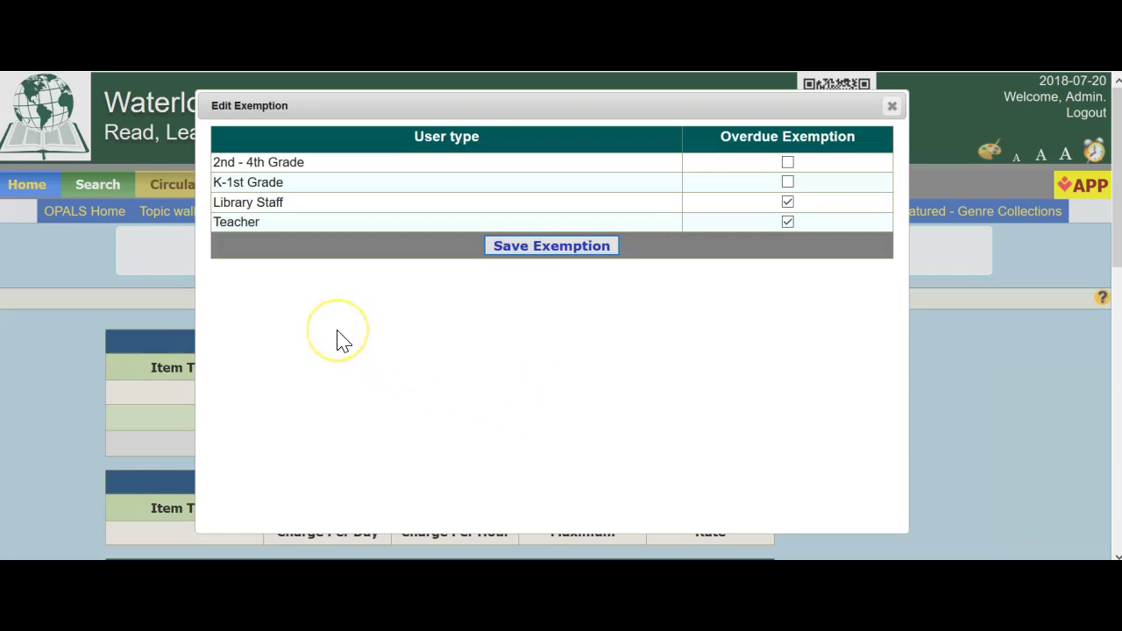
pyautogui.click(788, 222)
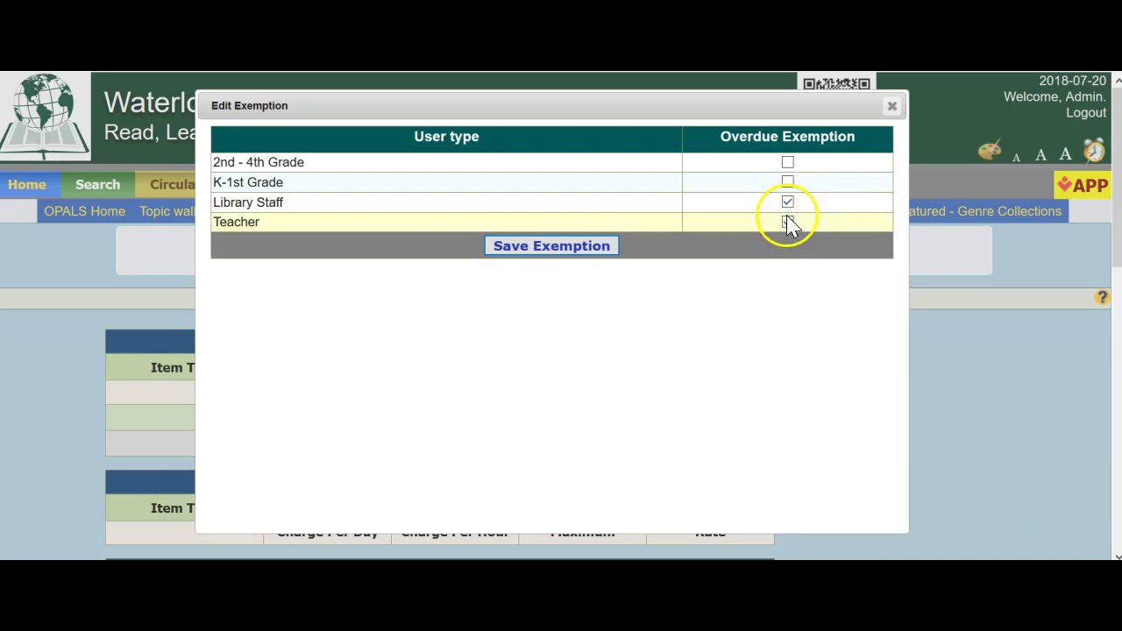
# Save the overdue exemptions and then save the fine rates
pyautogui.click(534, 246)
pyautogui.click(531, 251)
pyautogui.scroll(-1, 495, 320)
pyautogui.scroll(-4, 495, 320)
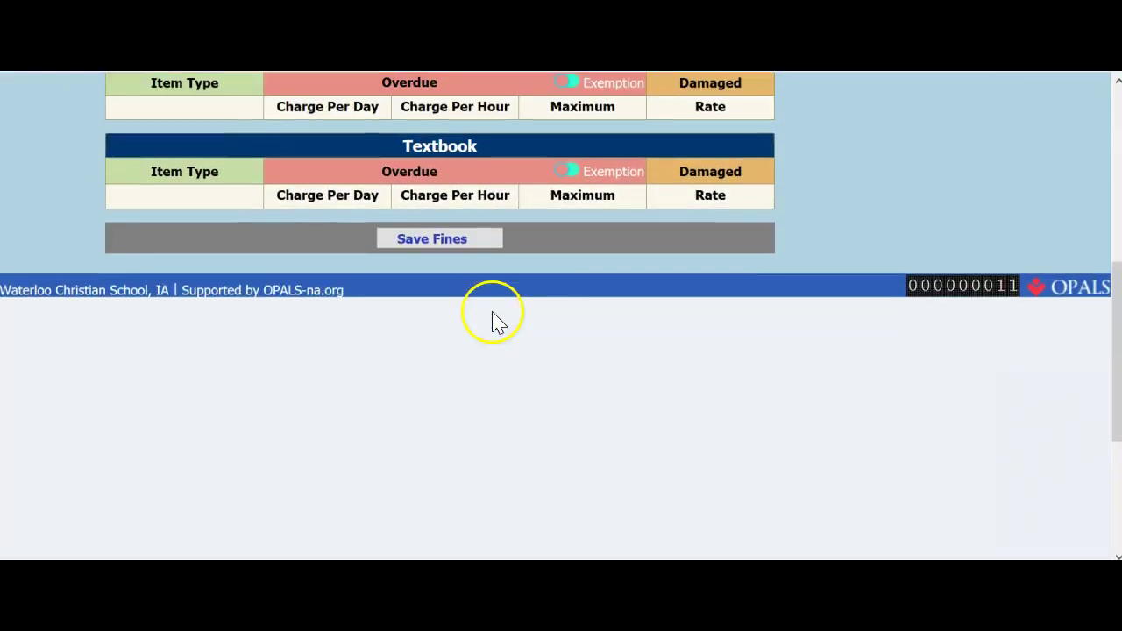
pyautogui.click(440, 244)
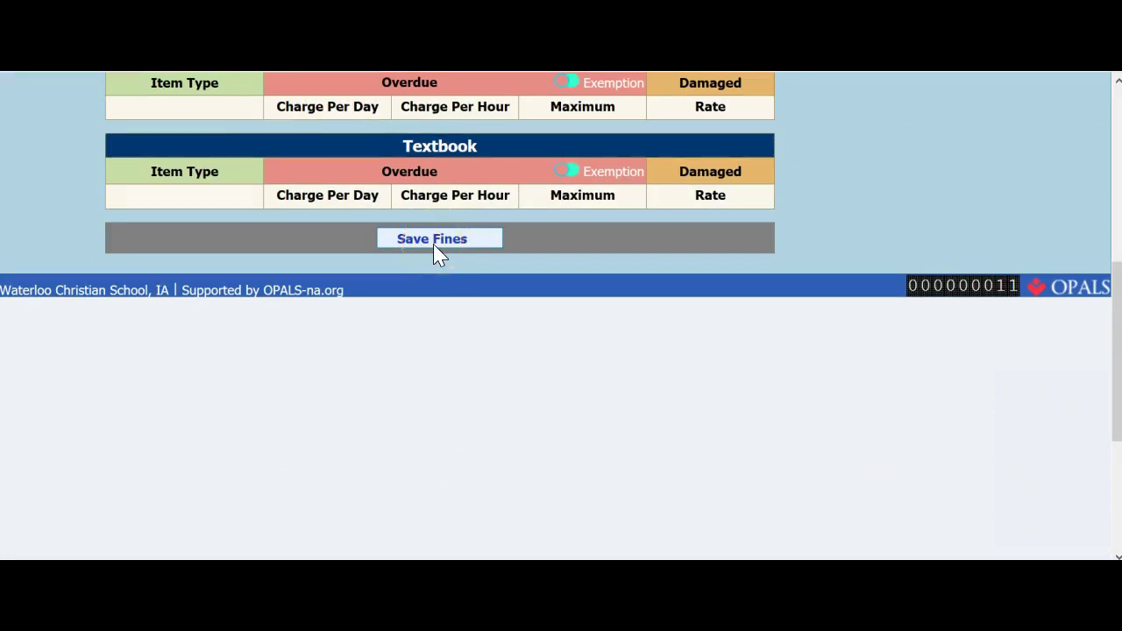
pyautogui.click(440, 252)
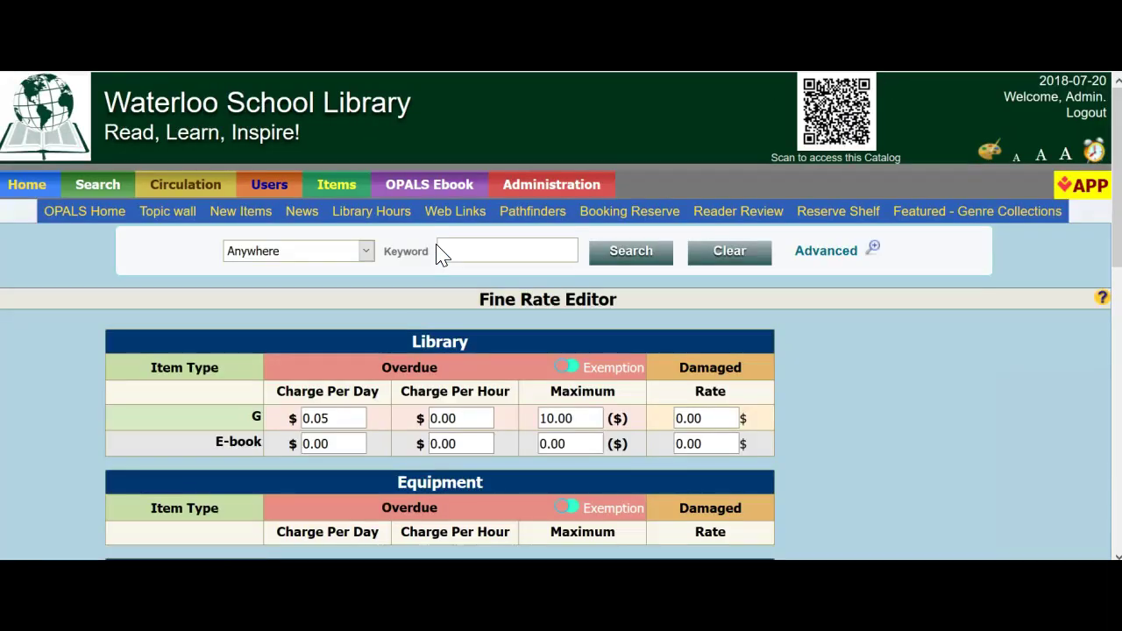
pyautogui.moveTo(527, 178)
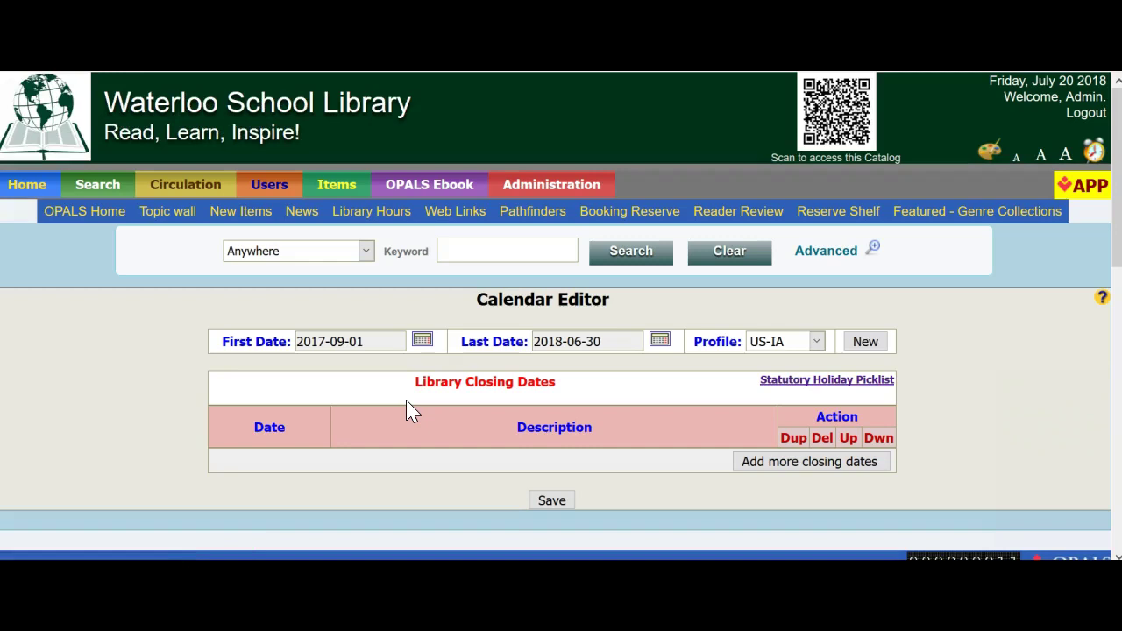
# Set the Calendar Editor's Last Date to June 7, 2019 and add one blank closing-date row
pyautogui.click(461, 383)
pyautogui.moveTo(457, 343); pyautogui.dragTo(532, 343)
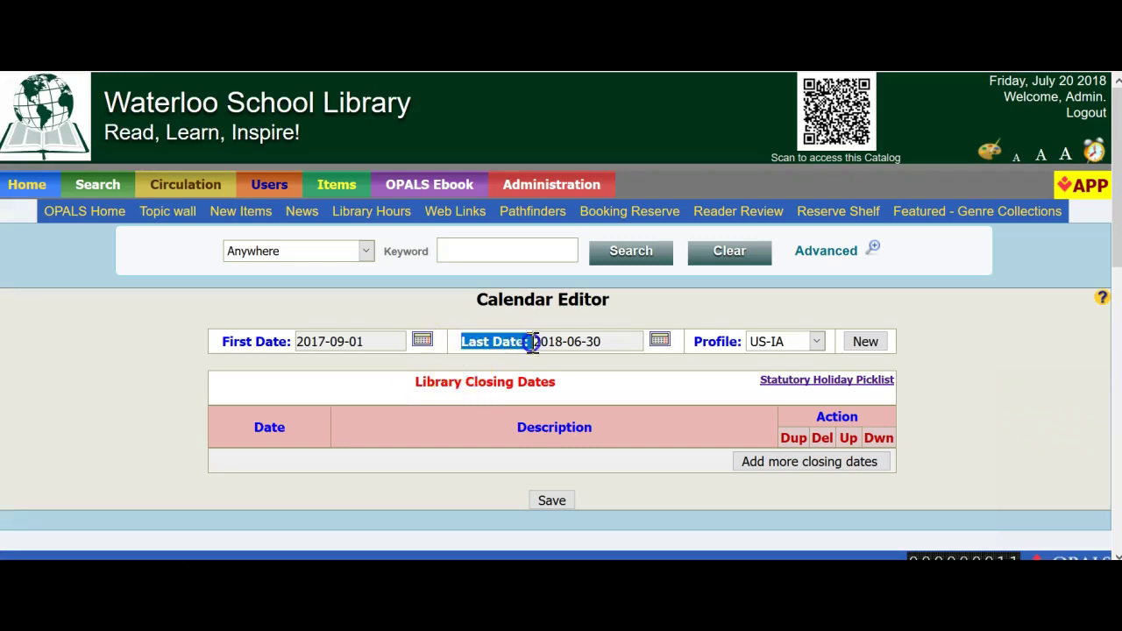
pyautogui.click(500, 371)
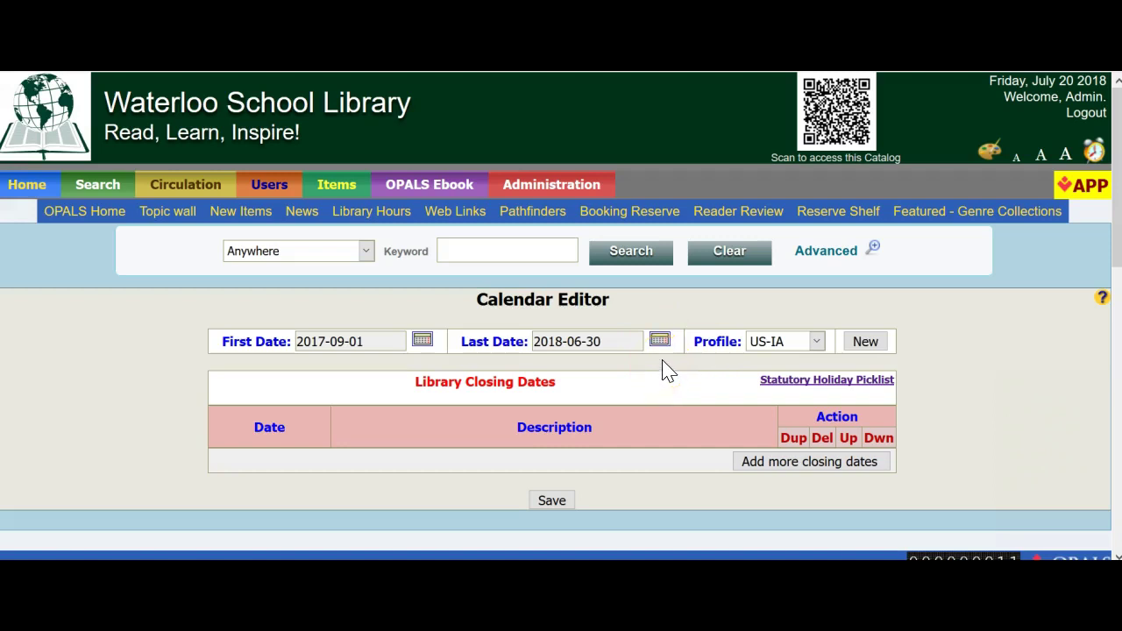
pyautogui.click(661, 344)
pyautogui.click(659, 341)
pyautogui.click(880, 205)
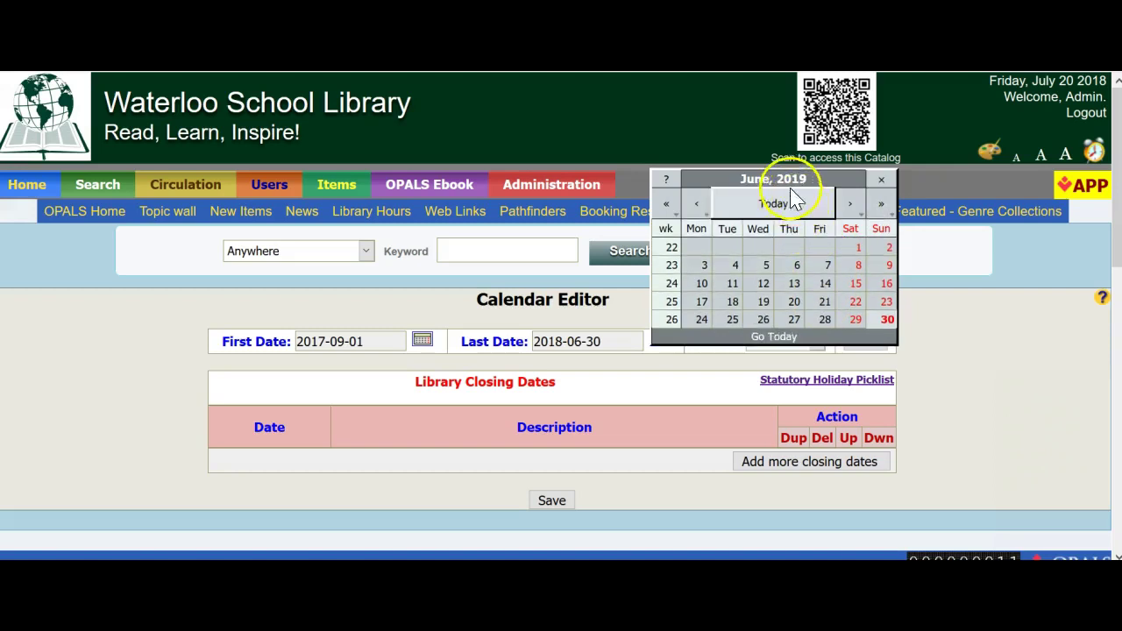
pyautogui.click(826, 266)
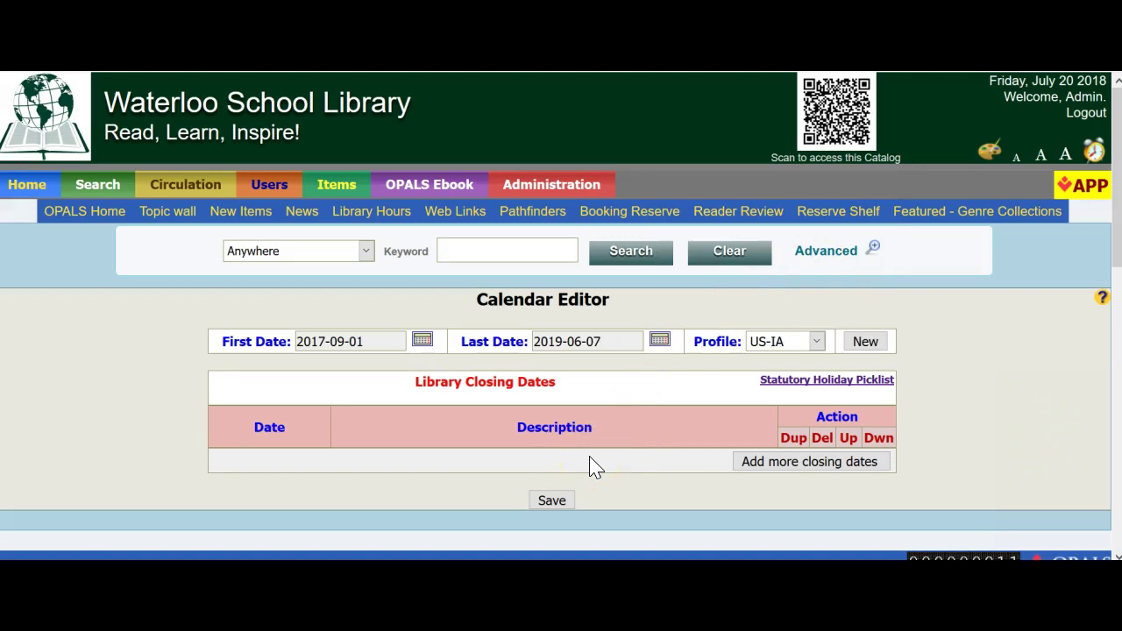
pyautogui.click(628, 460)
# Add a closing date of 2018-09-03 described as 'Labor Day'
pyautogui.click(787, 464)
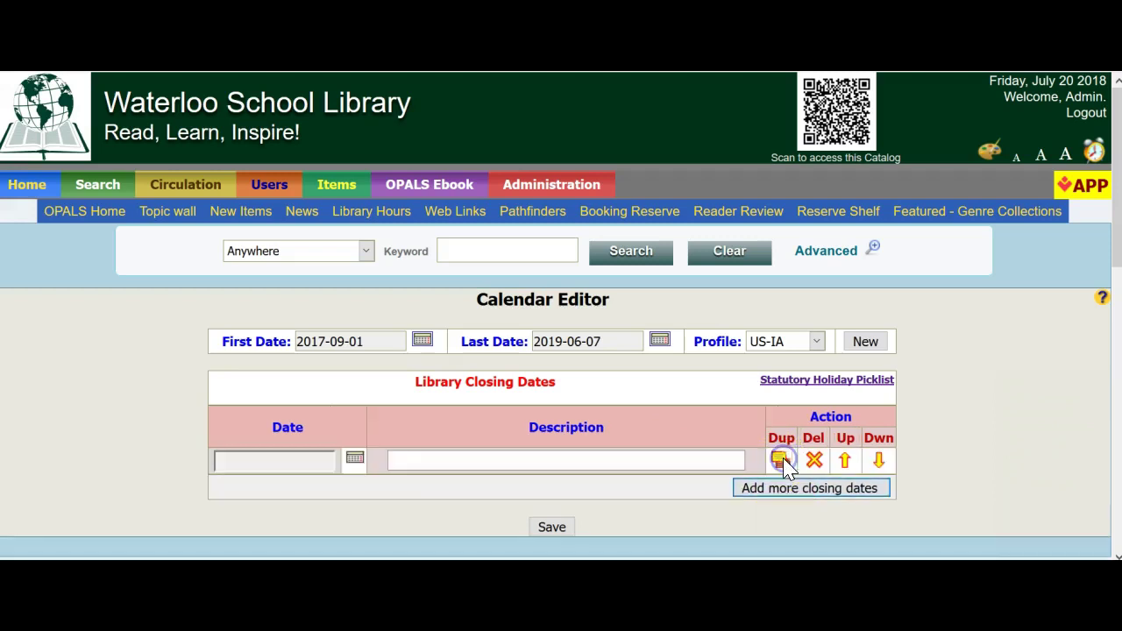
pyautogui.click(353, 460)
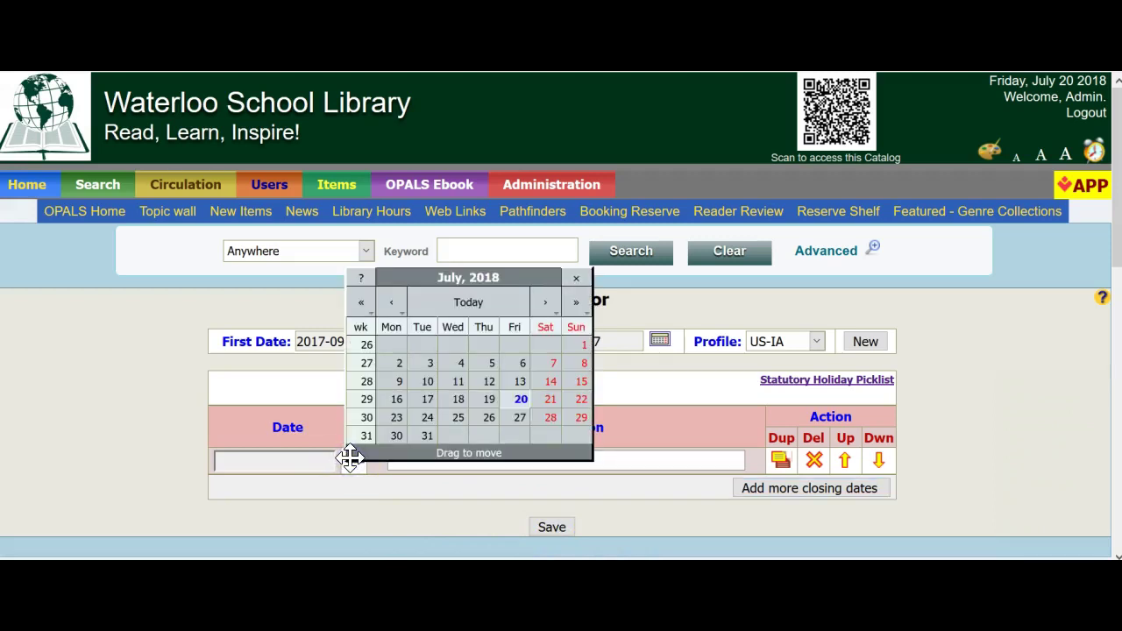
pyautogui.click(545, 303)
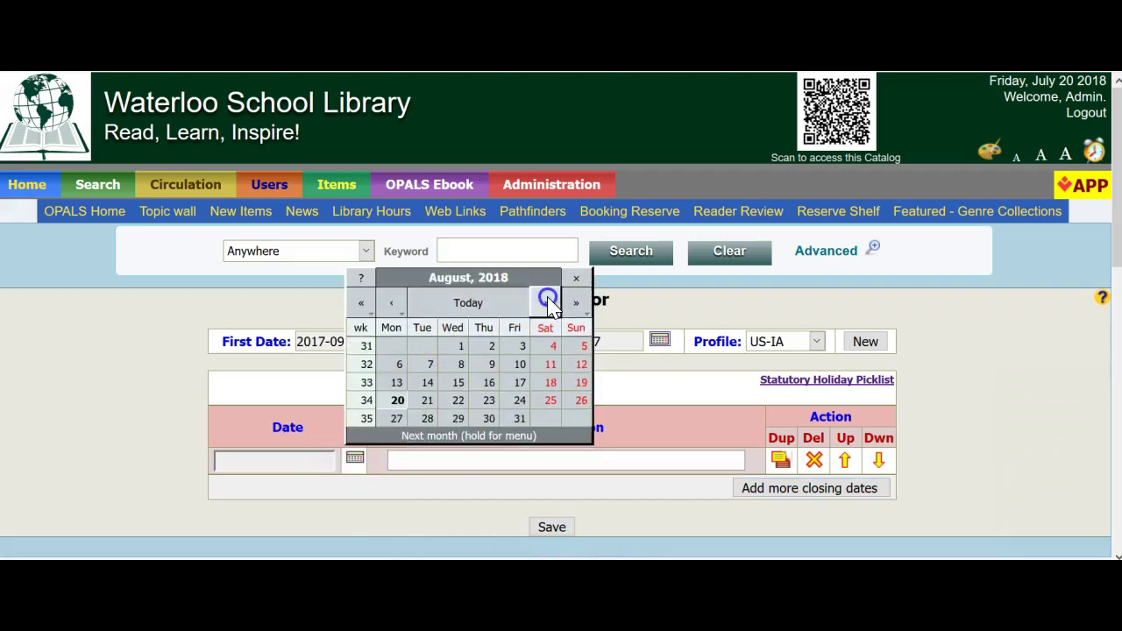
pyautogui.click(547, 302)
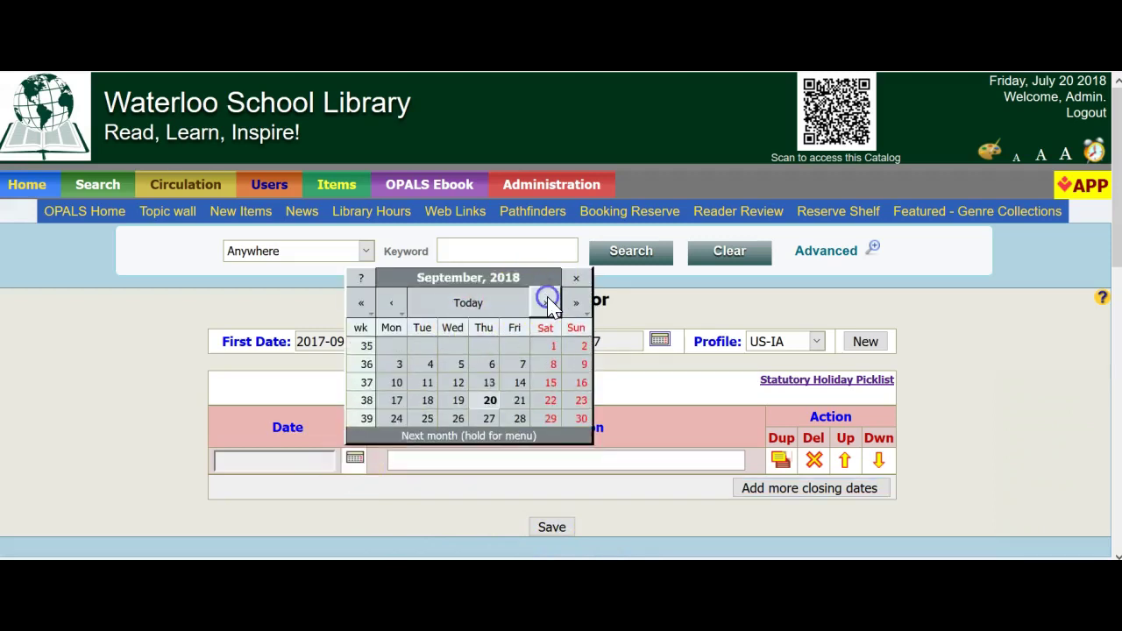
pyautogui.click(401, 365)
pyautogui.click(551, 458)
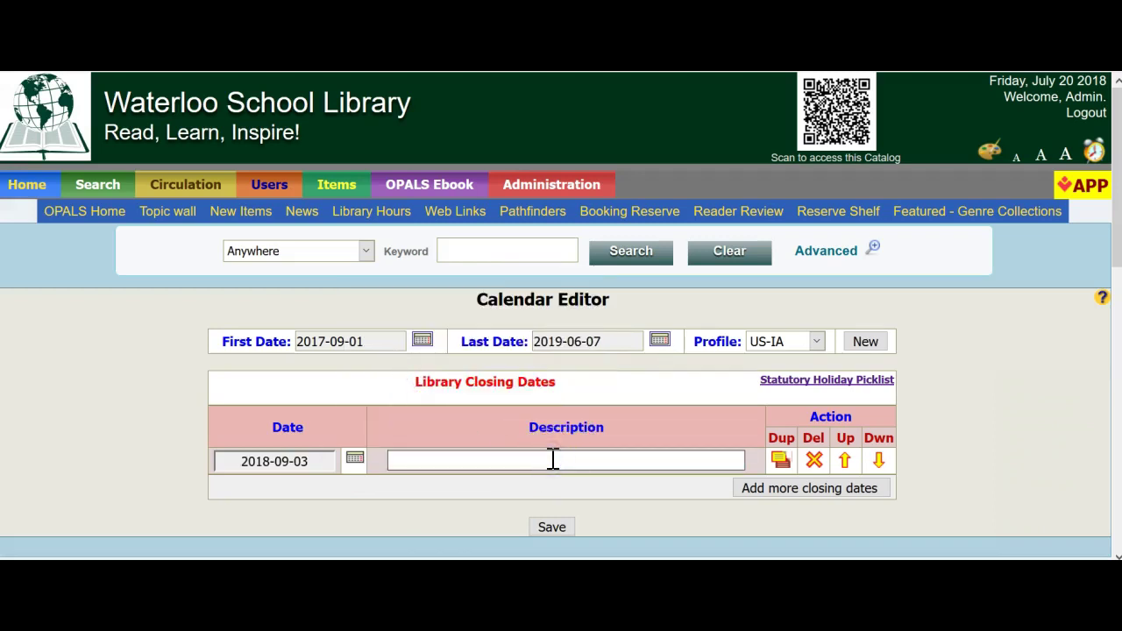
pyautogui.write('Labor Day')
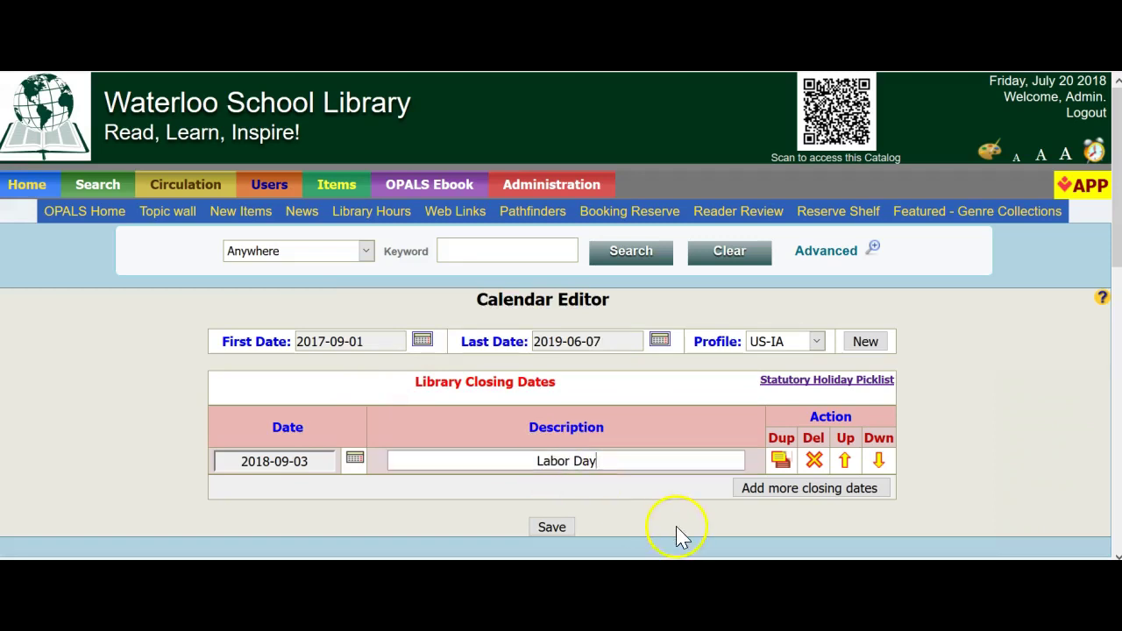
# Add a second closing date, 2018-10-12 'PD Day', then another blank row
pyautogui.click(772, 493)
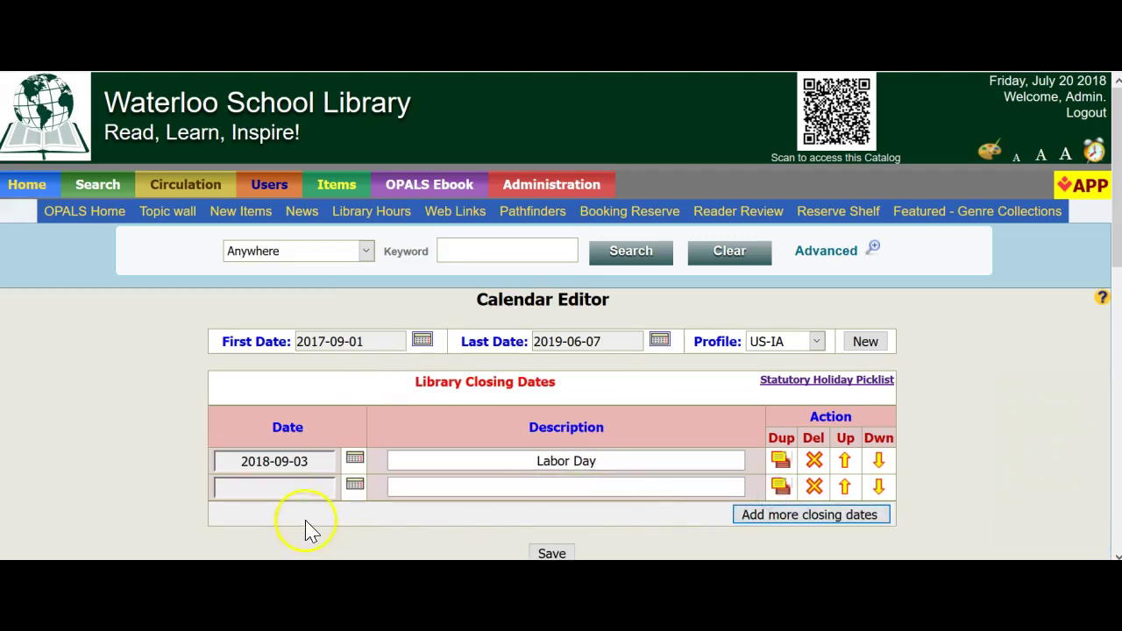
pyautogui.click(353, 487)
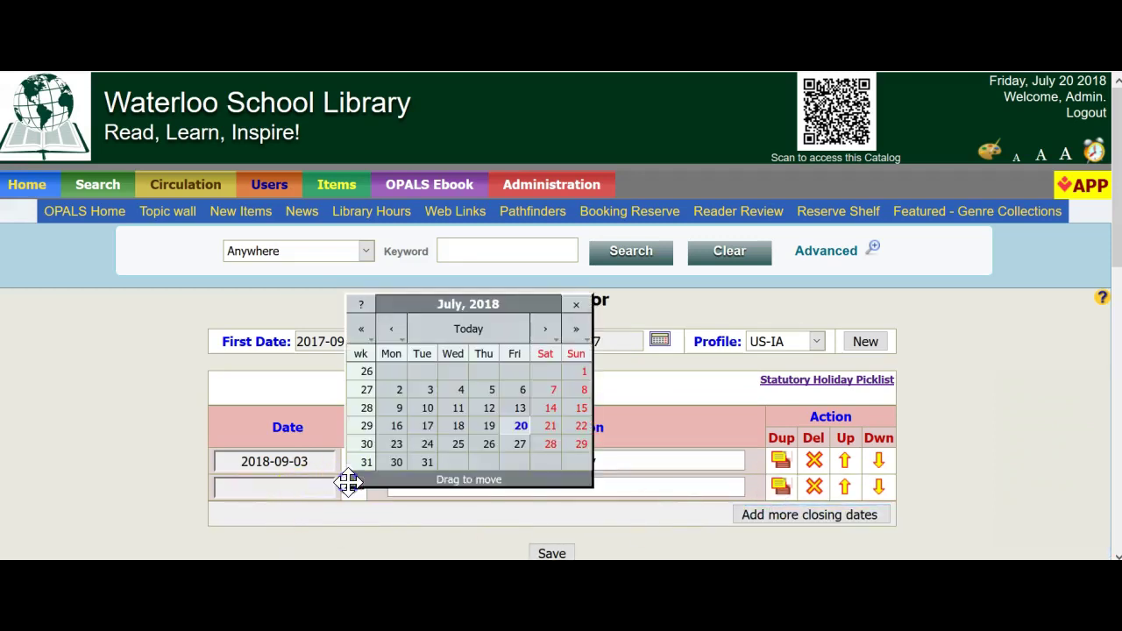
pyautogui.click(543, 329)
pyautogui.click(545, 331)
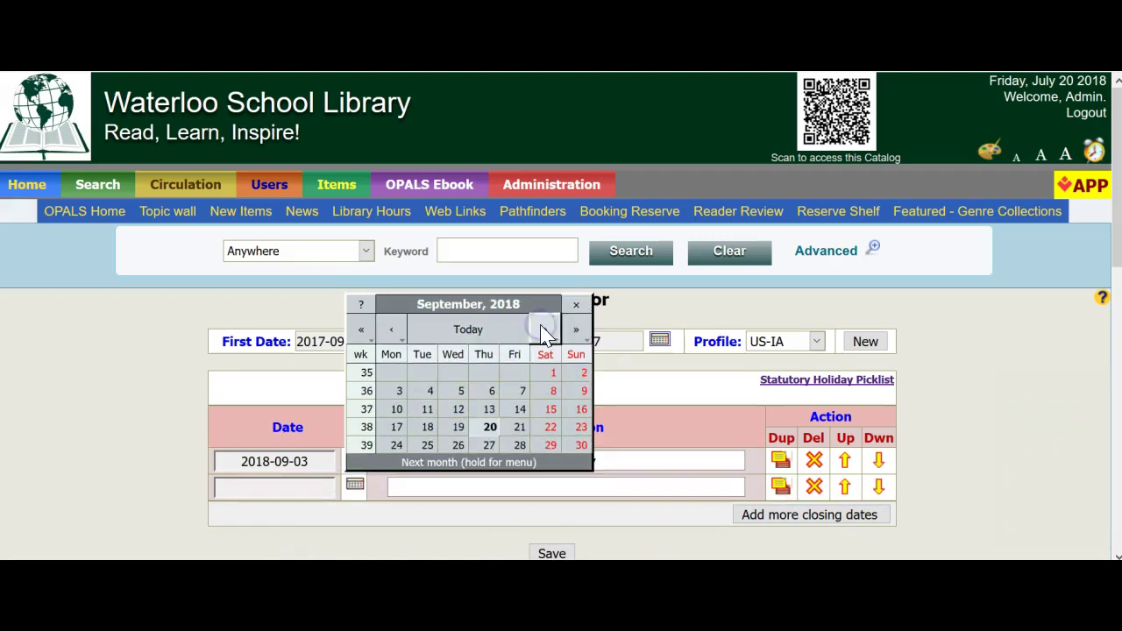
pyautogui.click(546, 331)
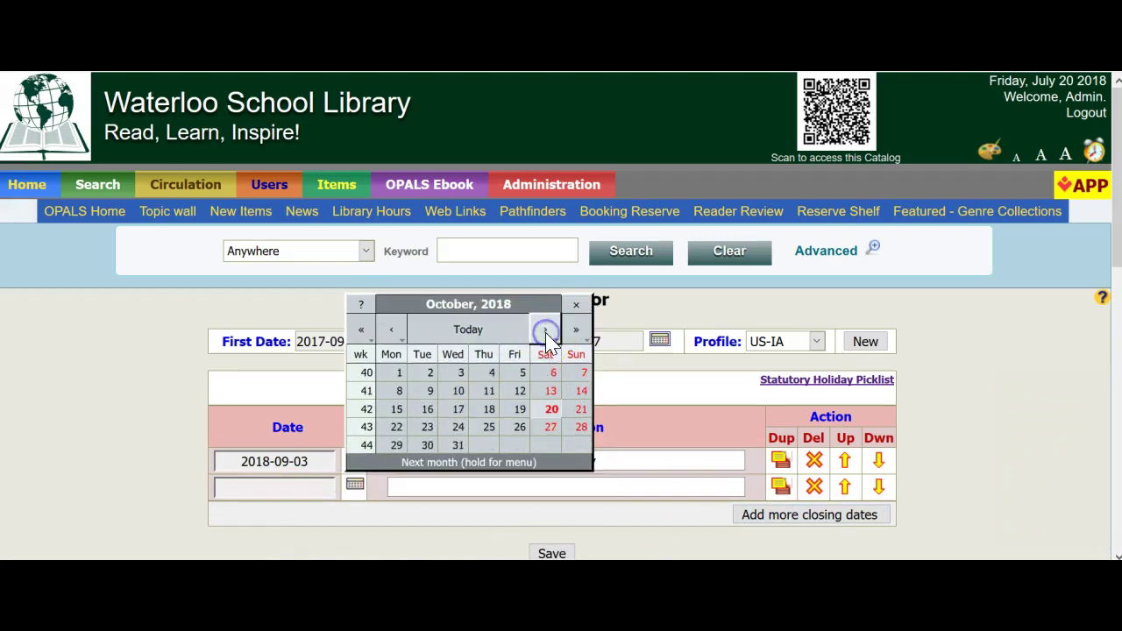
pyautogui.click(520, 391)
pyautogui.click(561, 491)
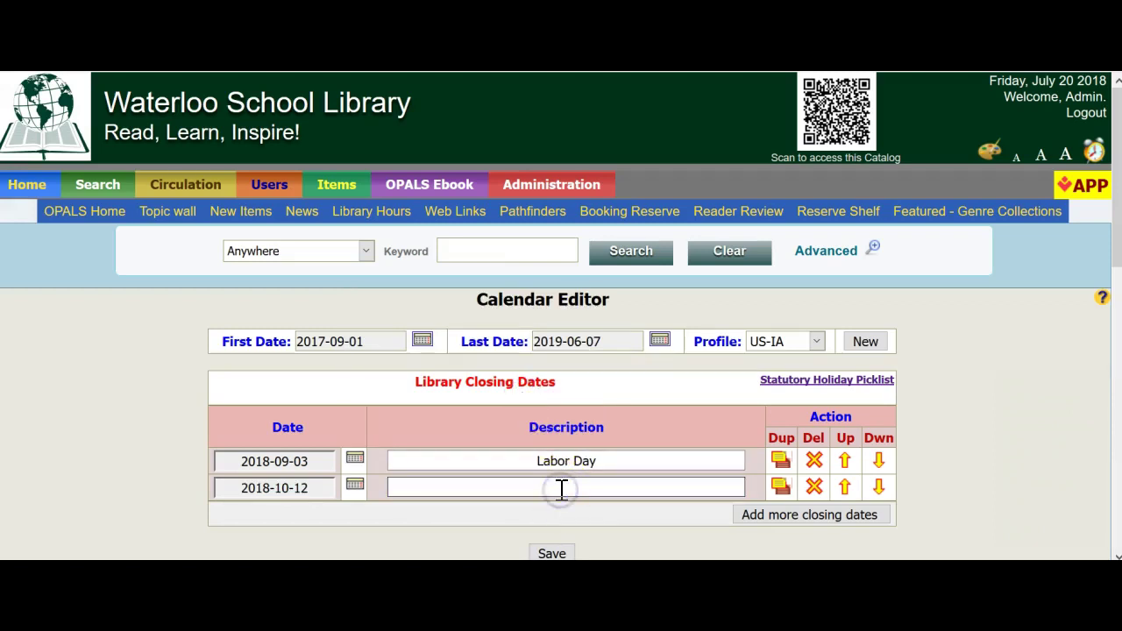
pyautogui.write('PD Day')
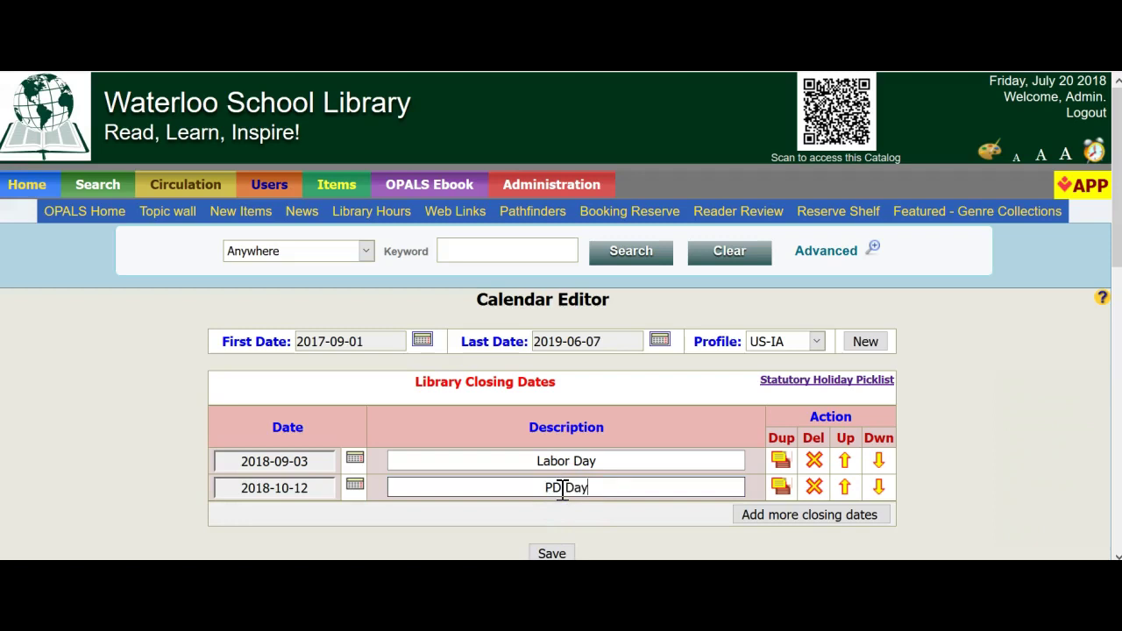
pyautogui.click(631, 551)
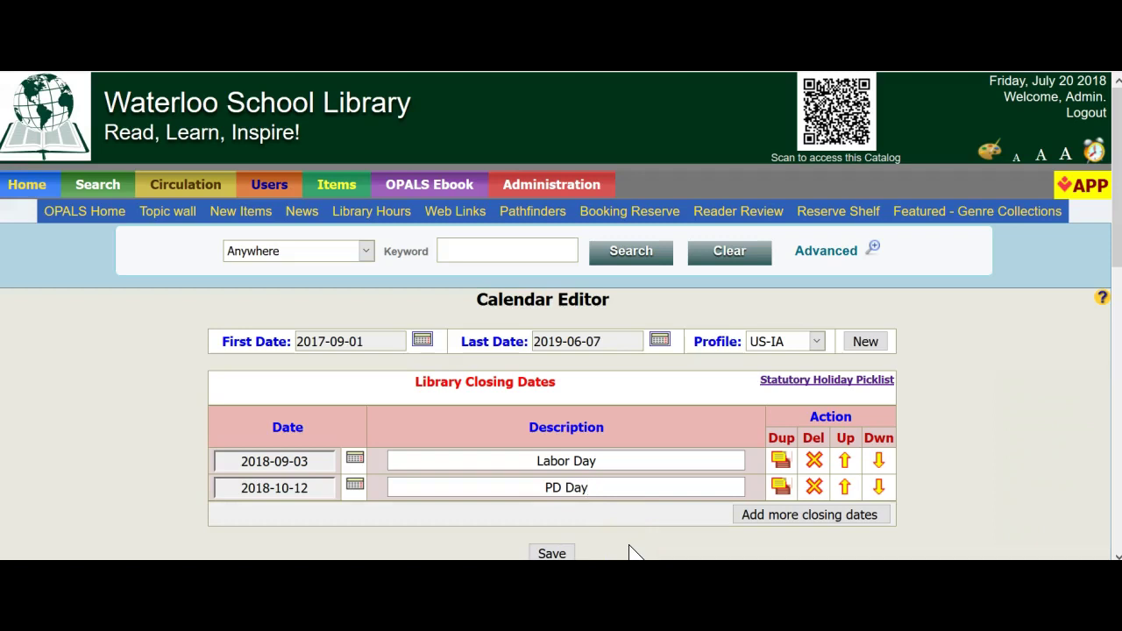
pyautogui.click(651, 548)
# Add a closing date of 2018-12-21 described as 'Winter Break'
pyautogui.click(793, 519)
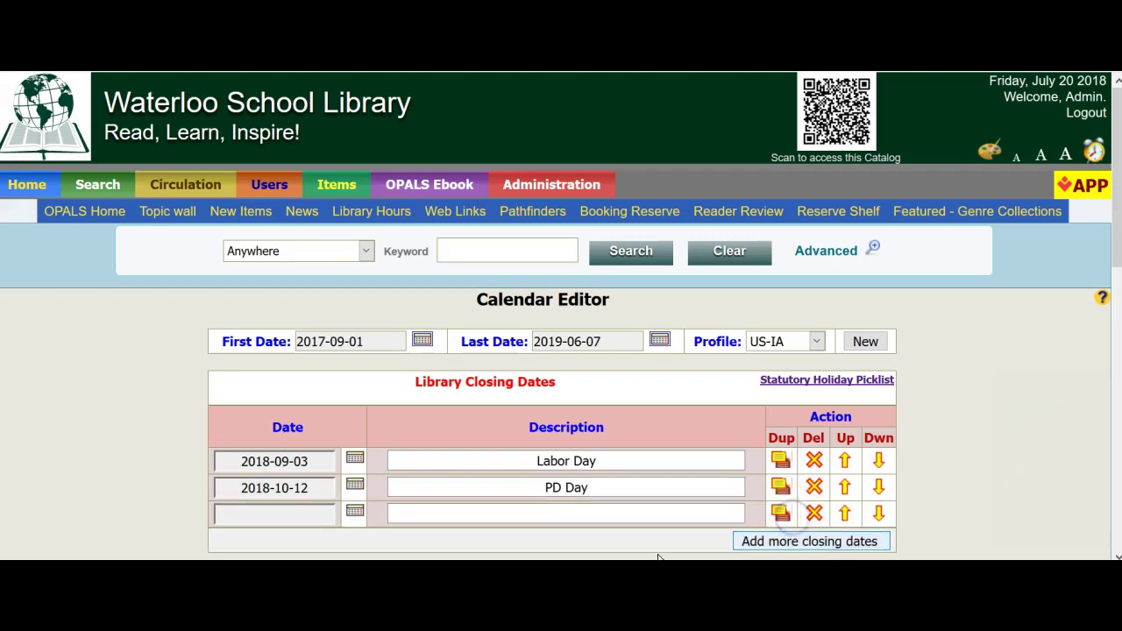
pyautogui.click(354, 513)
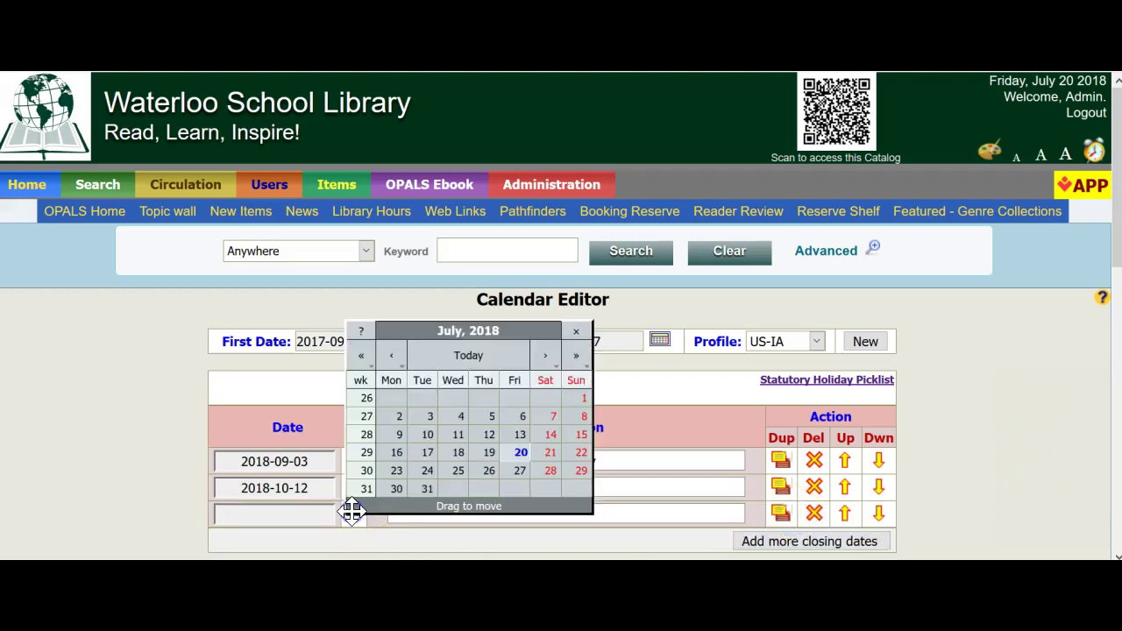
pyautogui.click(545, 356)
pyautogui.click(546, 356)
pyautogui.click(546, 356)
pyautogui.click(546, 356)
pyautogui.click(545, 356)
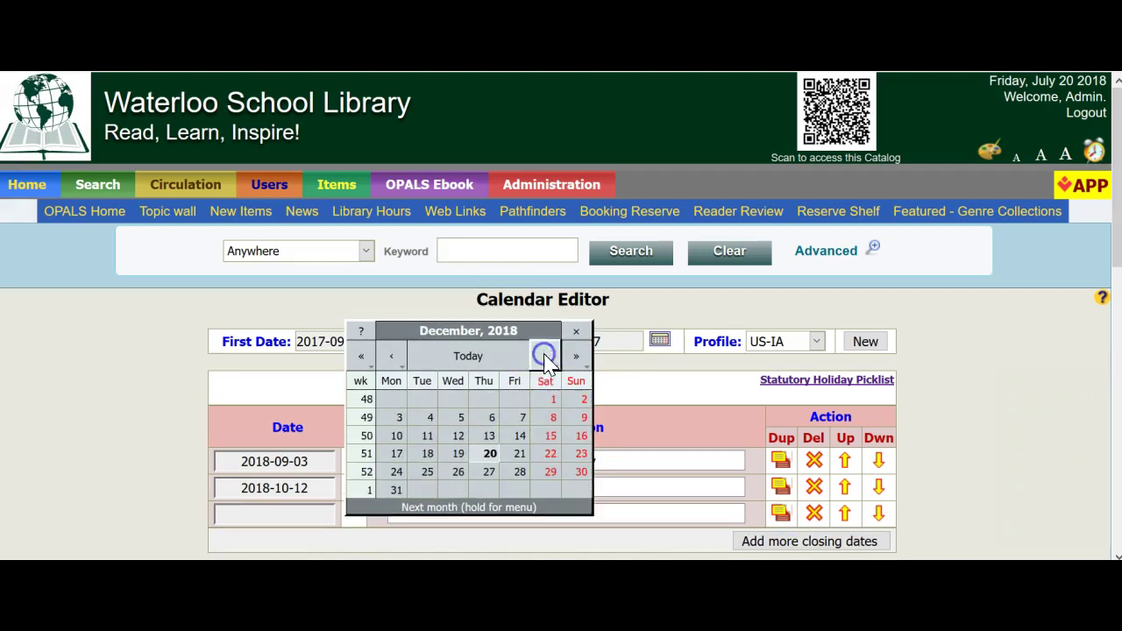
pyautogui.click(519, 454)
pyautogui.click(629, 513)
pyautogui.write('Winter ')
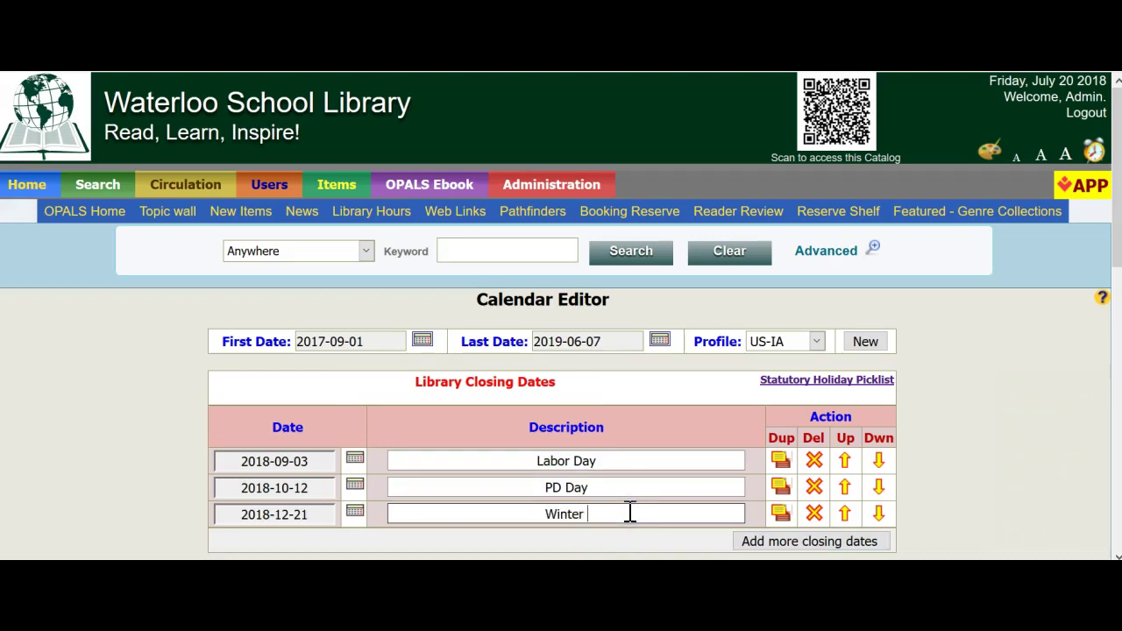
pyautogui.write('Break')
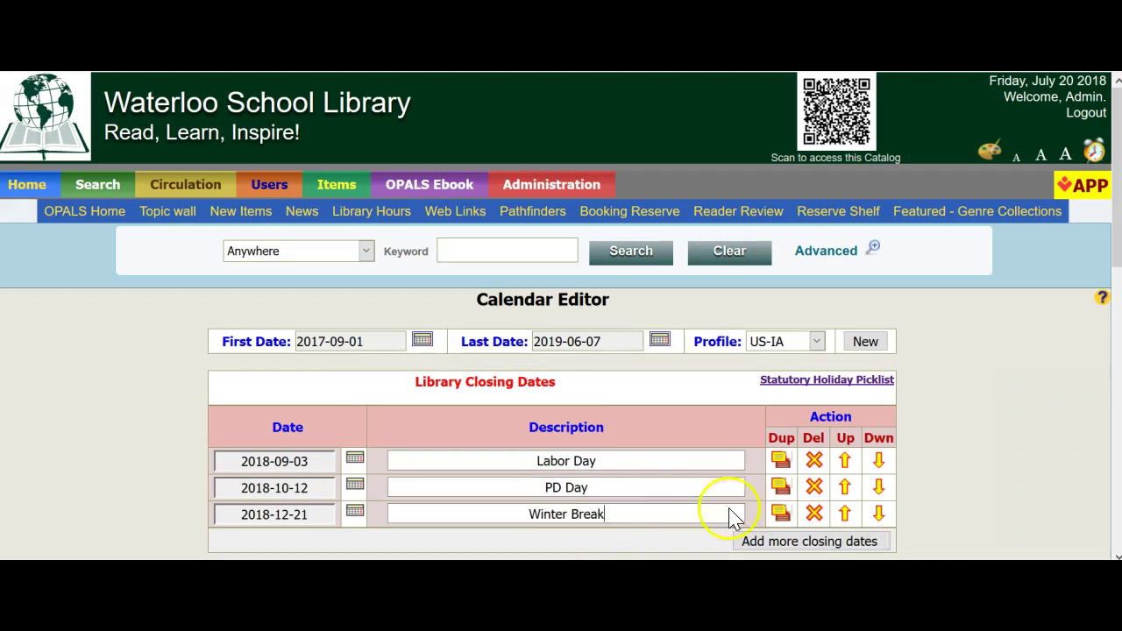
# Duplicate the Winter Break entry for each day from December 22 through 2019-01-01
pyautogui.click(781, 514)
pyautogui.scroll(-2, 784, 519)
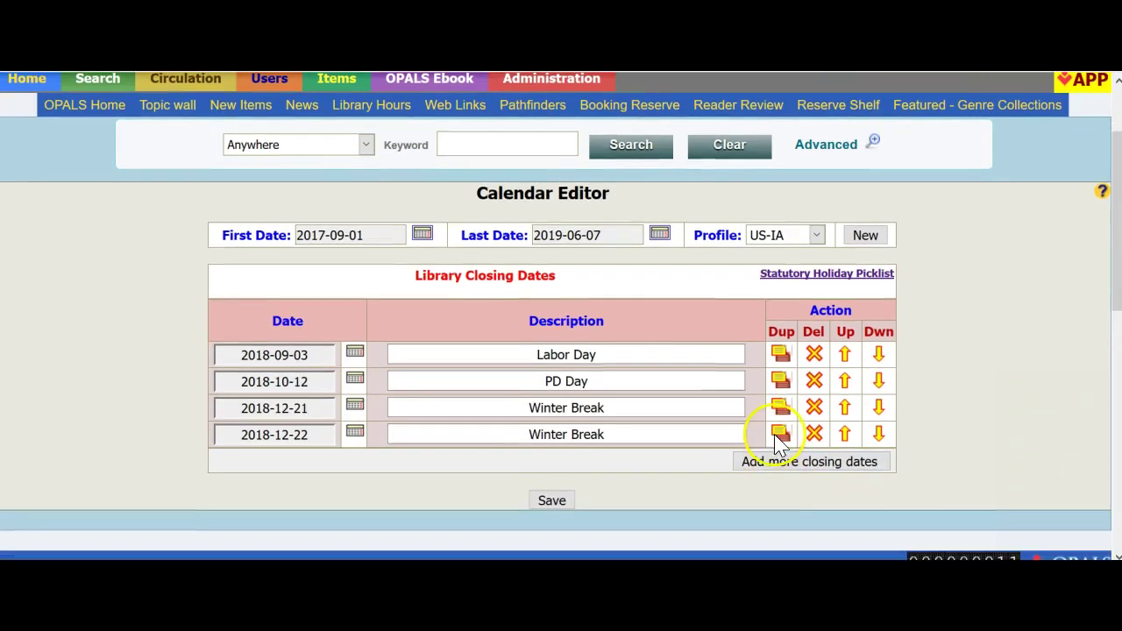
pyautogui.click(780, 434)
pyautogui.click(781, 461)
pyautogui.click(780, 487)
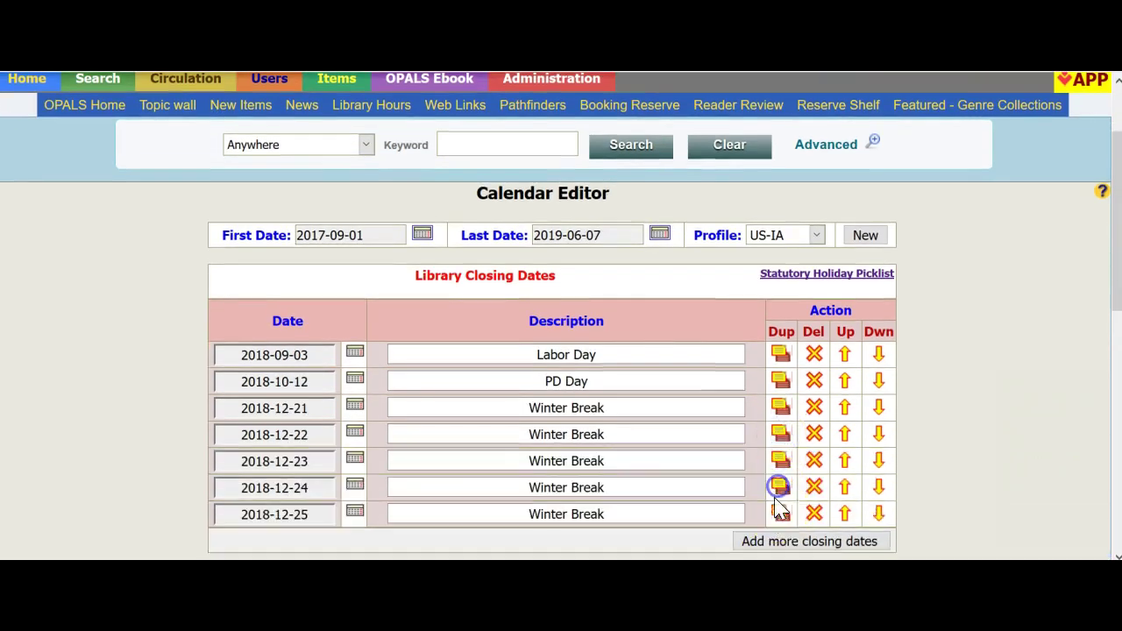
pyautogui.click(780, 513)
pyautogui.scroll(-1, 781, 520)
pyautogui.scroll(-3, 781, 520)
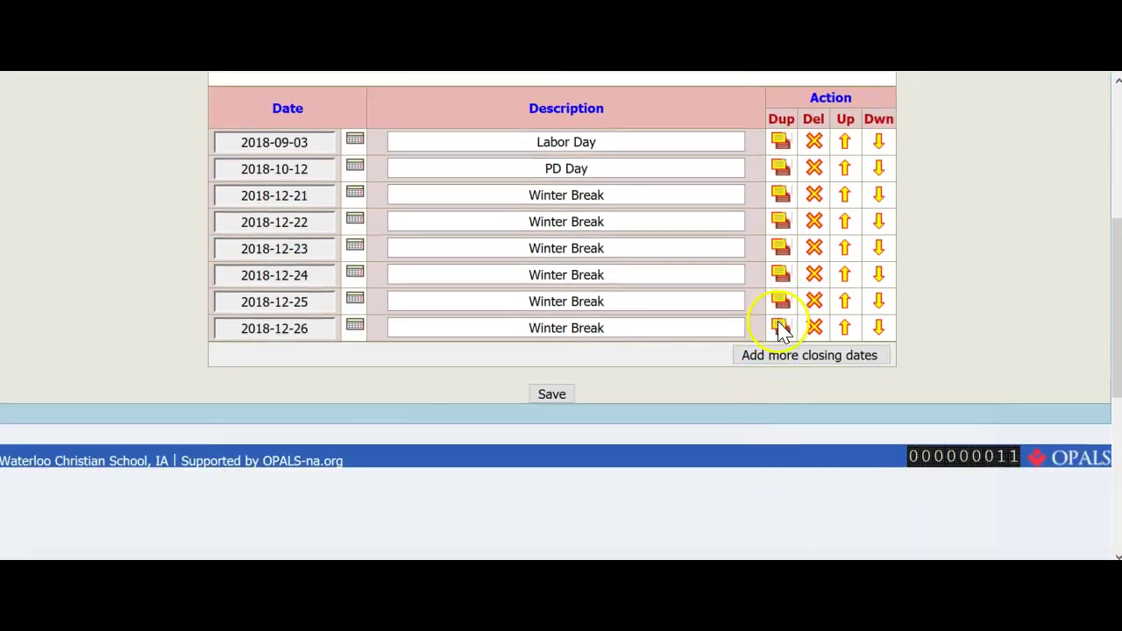
pyautogui.click(779, 327)
pyautogui.click(780, 355)
pyautogui.click(779, 380)
pyautogui.click(779, 408)
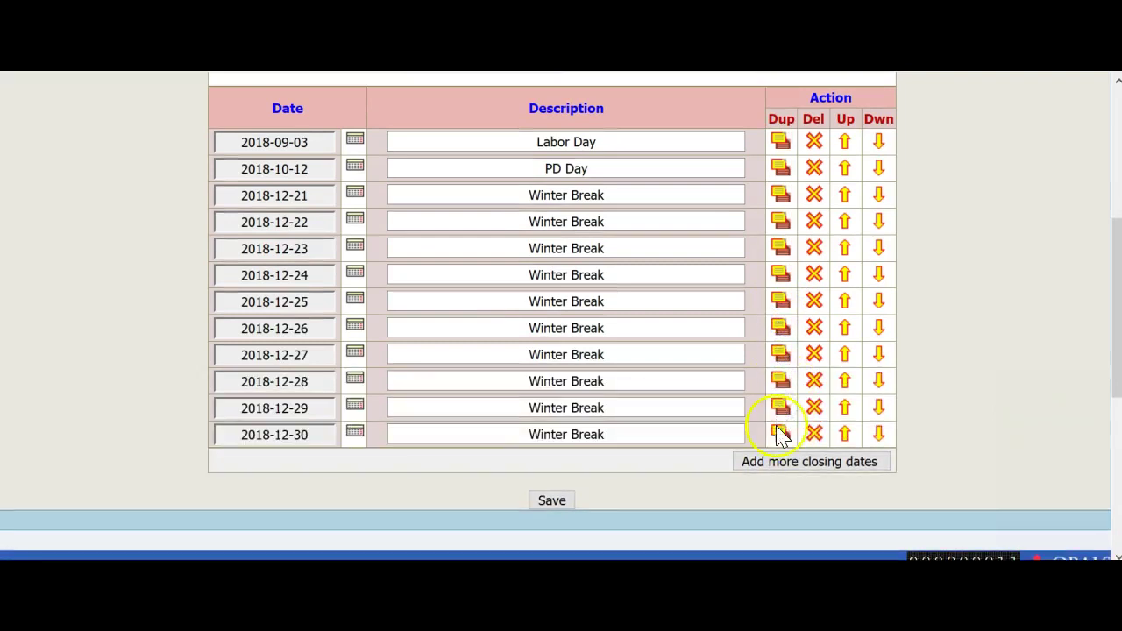
pyautogui.click(779, 434)
pyautogui.click(779, 460)
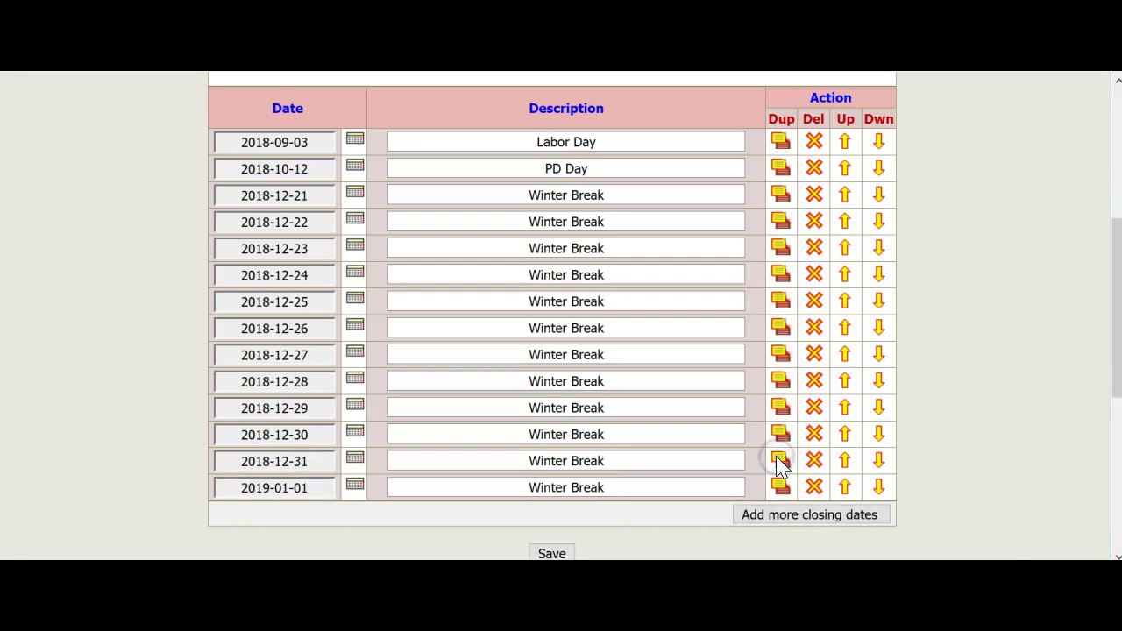
pyautogui.scroll(-2, 777, 458)
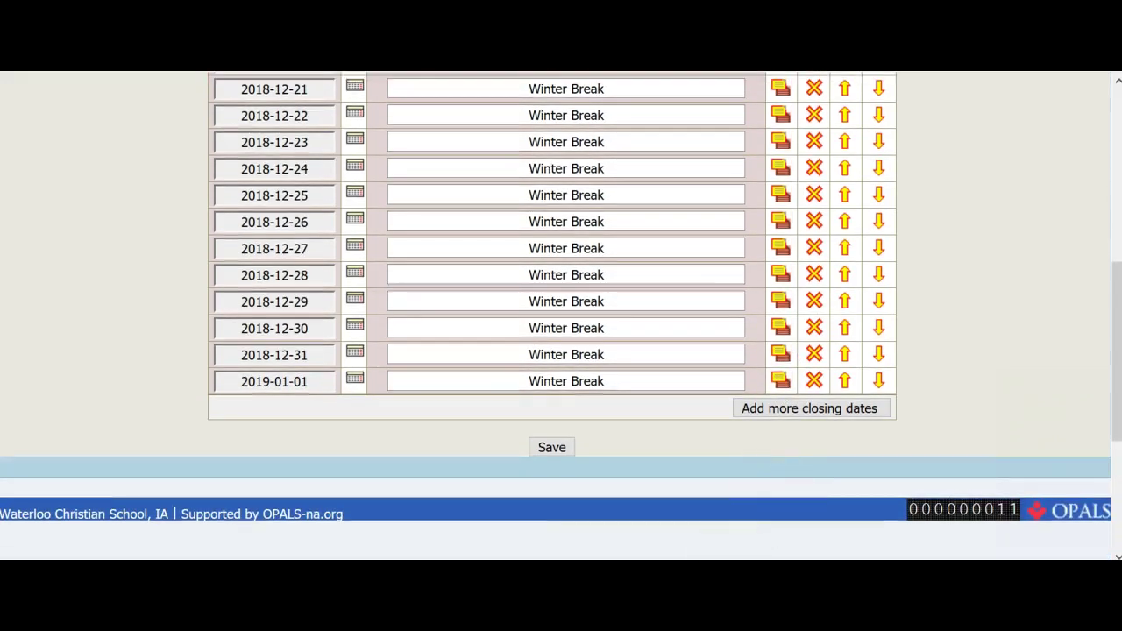
# Save the closing dates and scroll the reloaded list to check Labor Day, PD Day and Winter Break
pyautogui.click(559, 454)
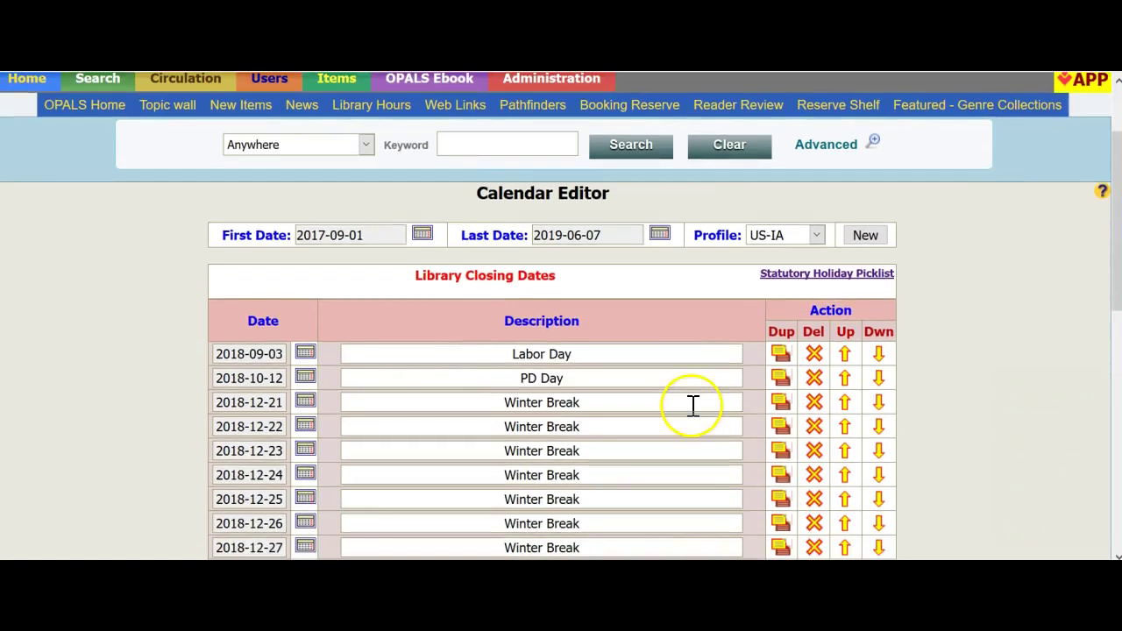
pyautogui.scroll(-2, 692, 405)
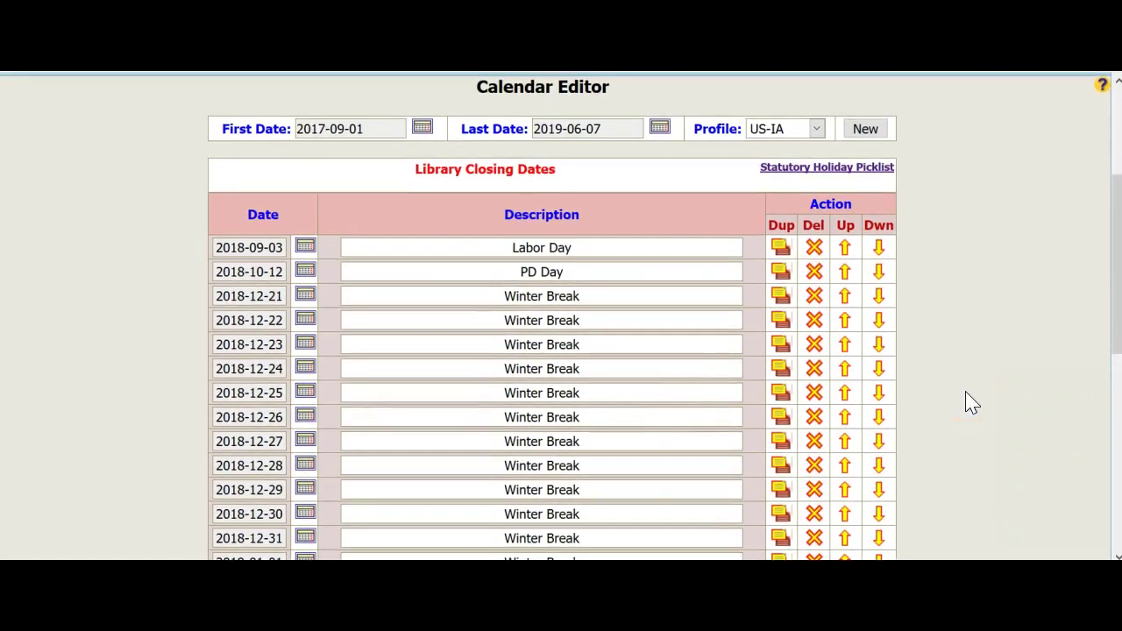
pyautogui.scroll(5, 38, 237)
pyautogui.scroll(-2, 13, 244)
pyautogui.scroll(-1, 13, 245)
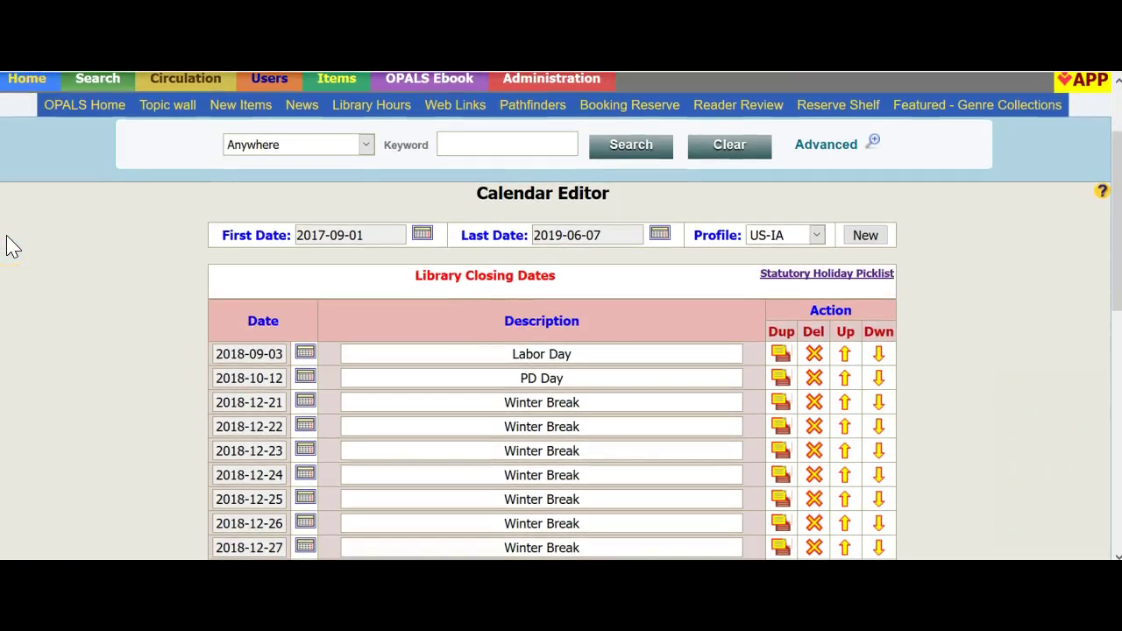
pyautogui.scroll(-5, 12, 246)
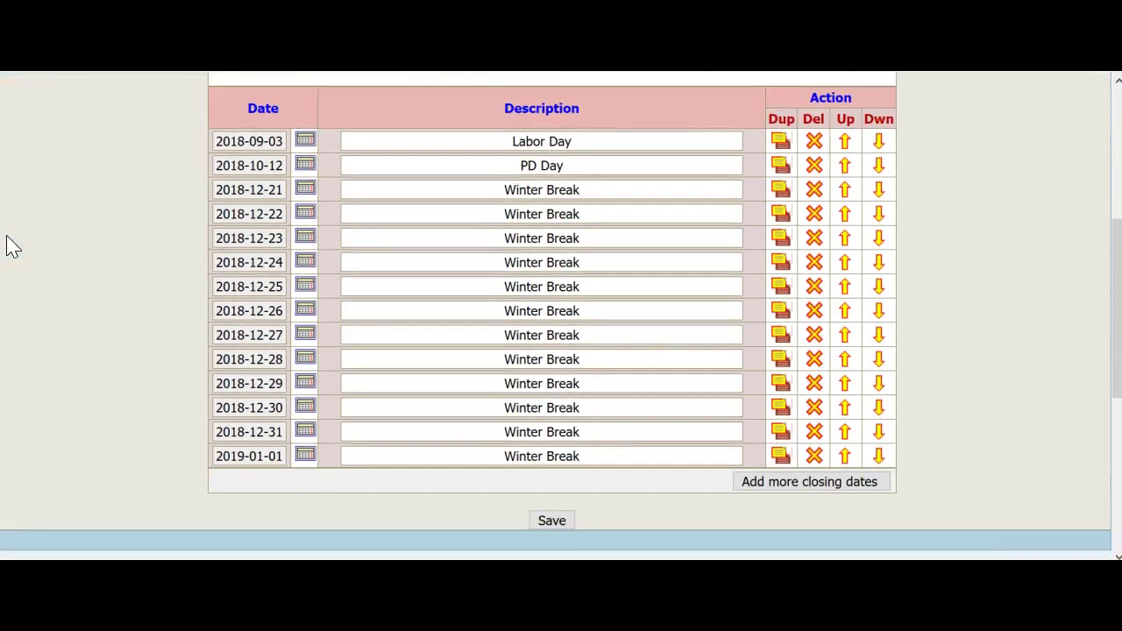
pyautogui.scroll(7, 12, 246)
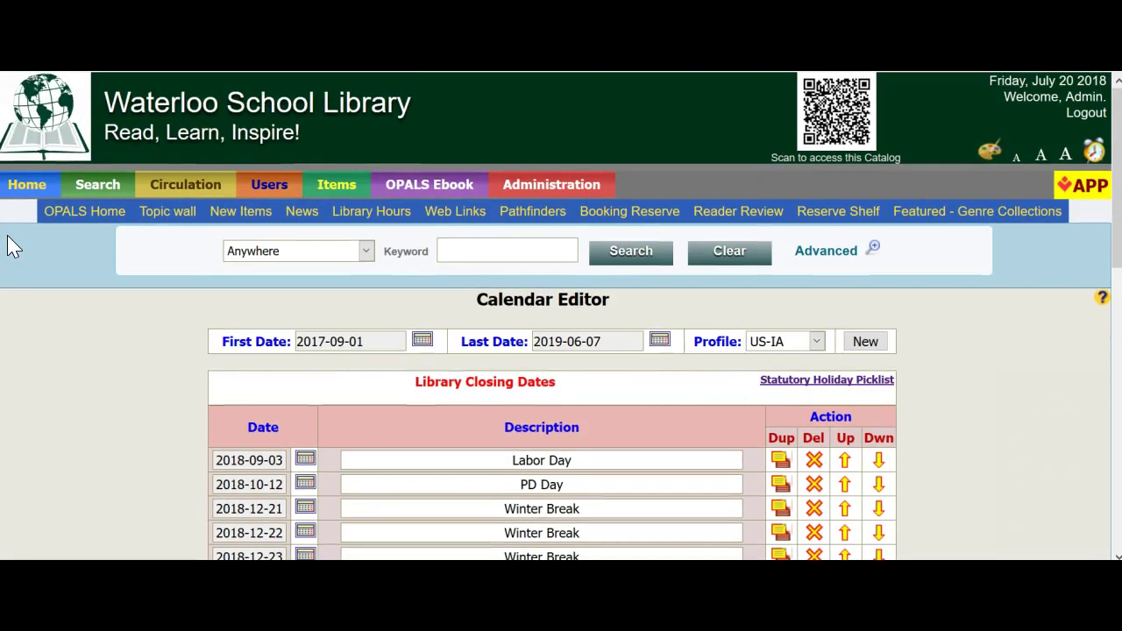